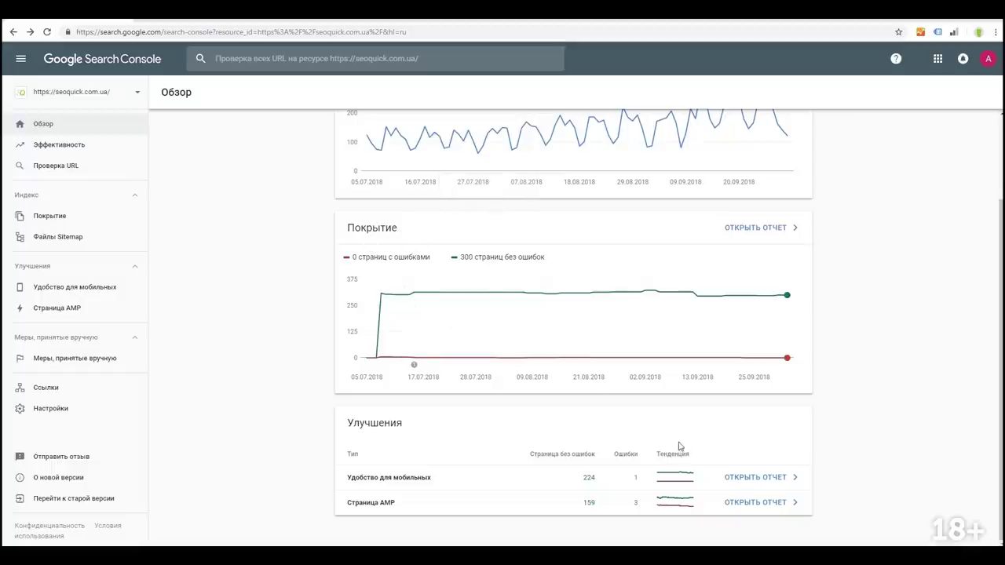
Open the Эффективность (performance) report and show only Средний CTR on its chart.
{"action": "scroll", "coordinate": [681, 446], "scroll_direction": "up", "scroll_amount": 2}
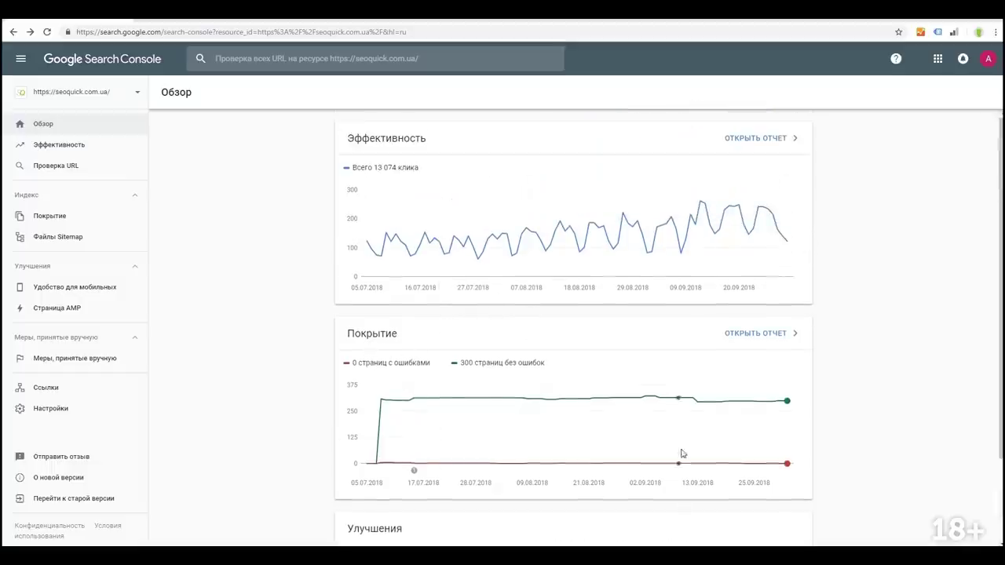
{"action": "left_click", "coordinate": [745, 138]}
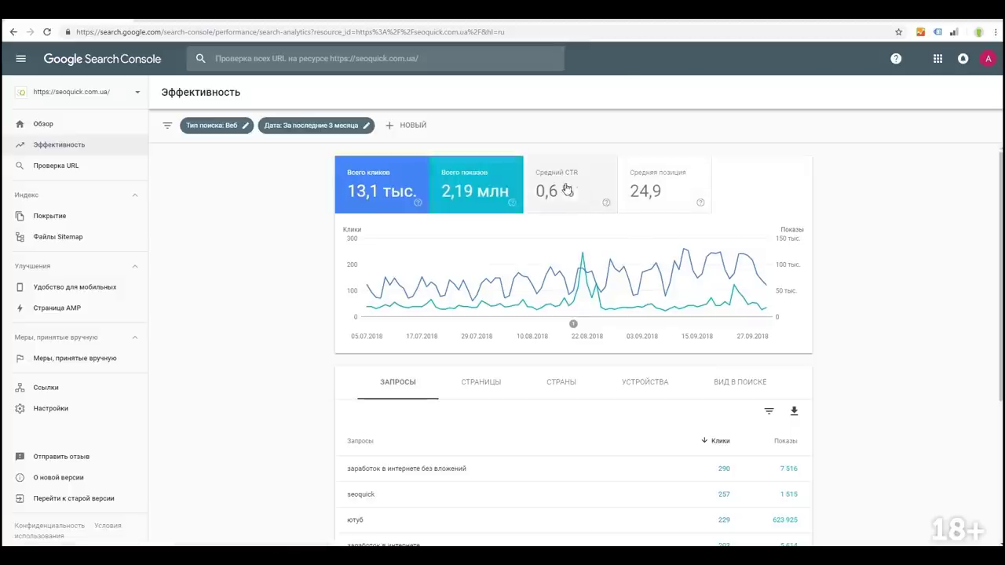
{"action": "mouse_move", "coordinate": [574, 328]}
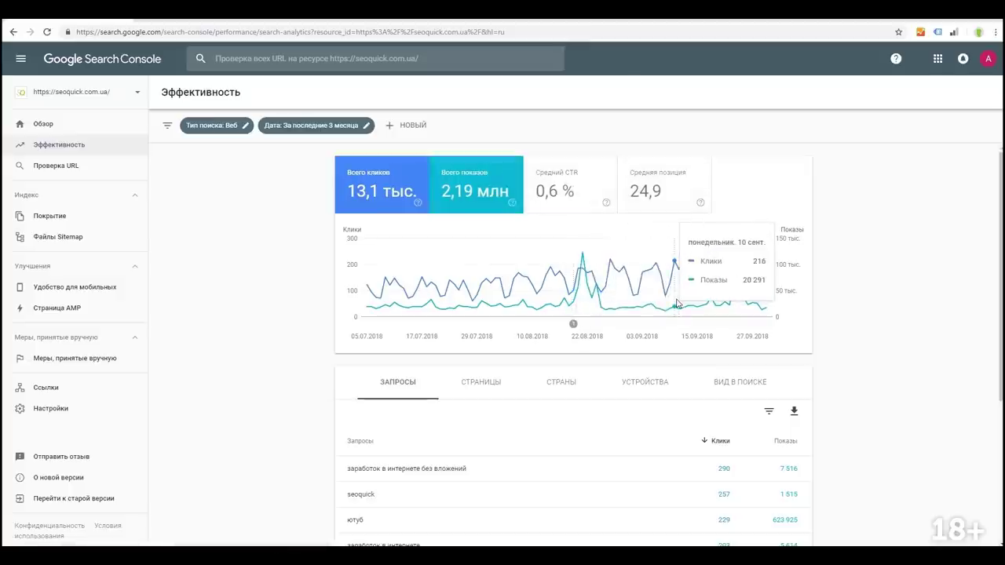
{"action": "left_click", "coordinate": [577, 194]}
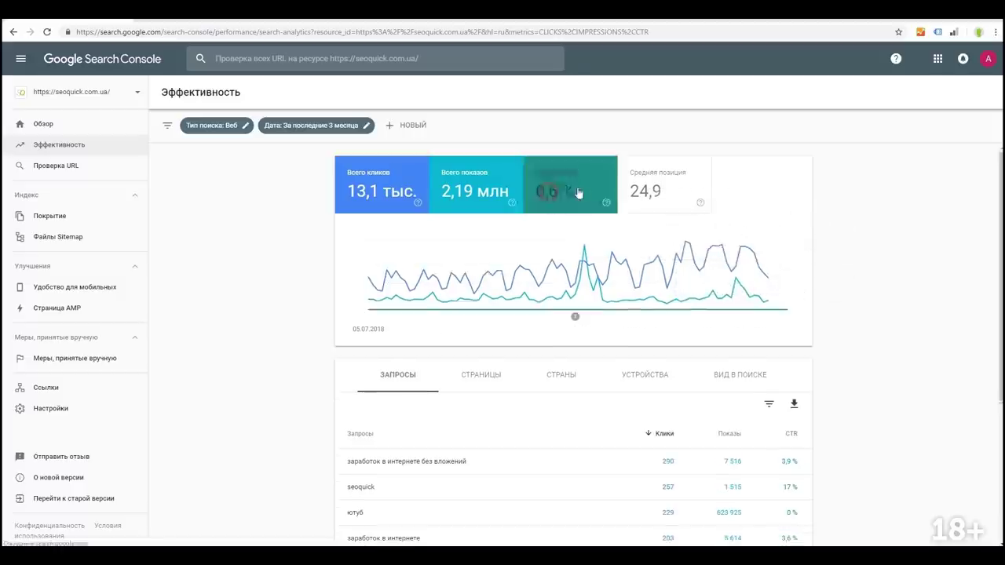
{"action": "left_click", "coordinate": [664, 194]}
{"action": "left_click", "coordinate": [637, 194]}
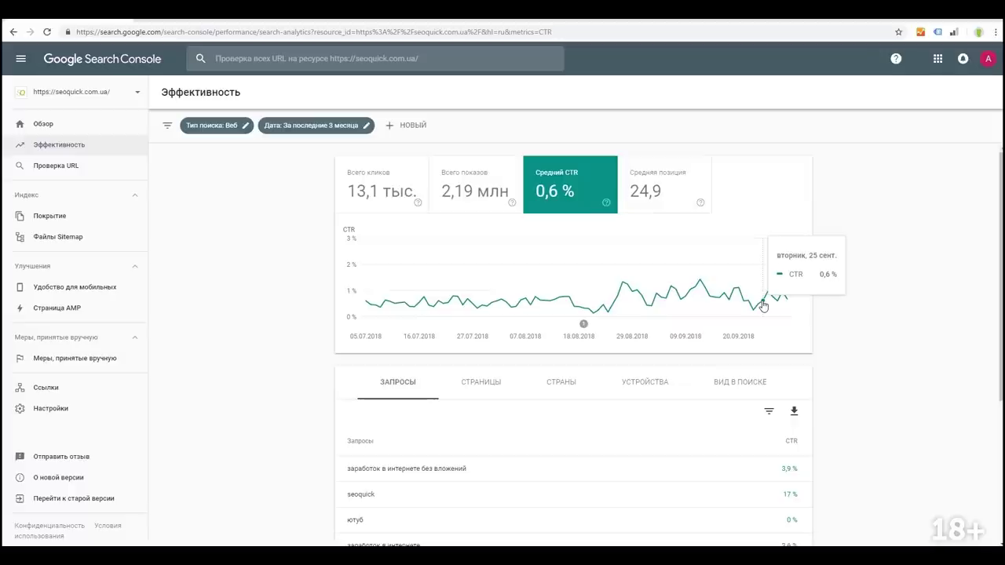
{"action": "scroll", "coordinate": [793, 235], "scroll_direction": "down", "scroll_amount": 2}
{"action": "scroll", "coordinate": [785, 250], "scroll_direction": "down", "scroll_amount": 1}
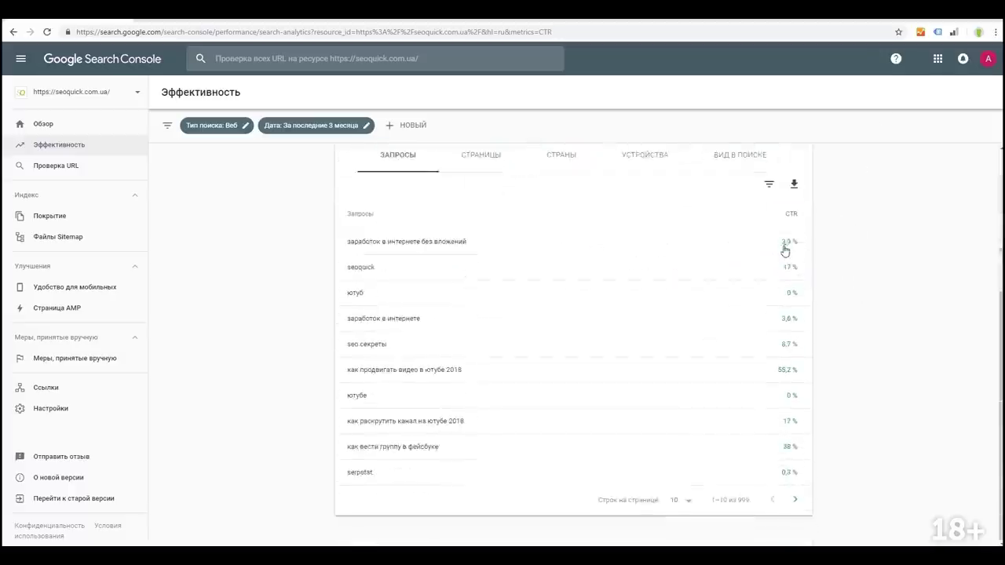
{"action": "scroll", "coordinate": [746, 283], "scroll_direction": "up", "scroll_amount": 3}
{"action": "scroll", "coordinate": [676, 291], "scroll_direction": "up", "scroll_amount": 1}
{"action": "scroll", "coordinate": [597, 235], "scroll_direction": "down", "scroll_amount": 3}
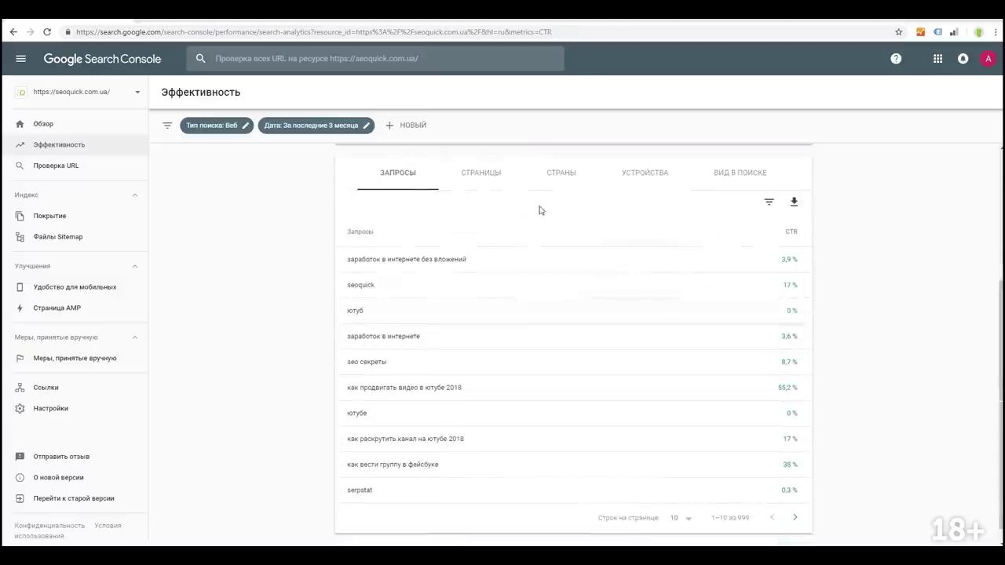
{"action": "left_click", "coordinate": [482, 180]}
{"action": "scroll", "coordinate": [647, 260], "scroll_direction": "up", "scroll_amount": 3}
{"action": "scroll", "coordinate": [482, 332], "scroll_direction": "down", "scroll_amount": 3}
{"action": "left_click", "coordinate": [477, 319]}
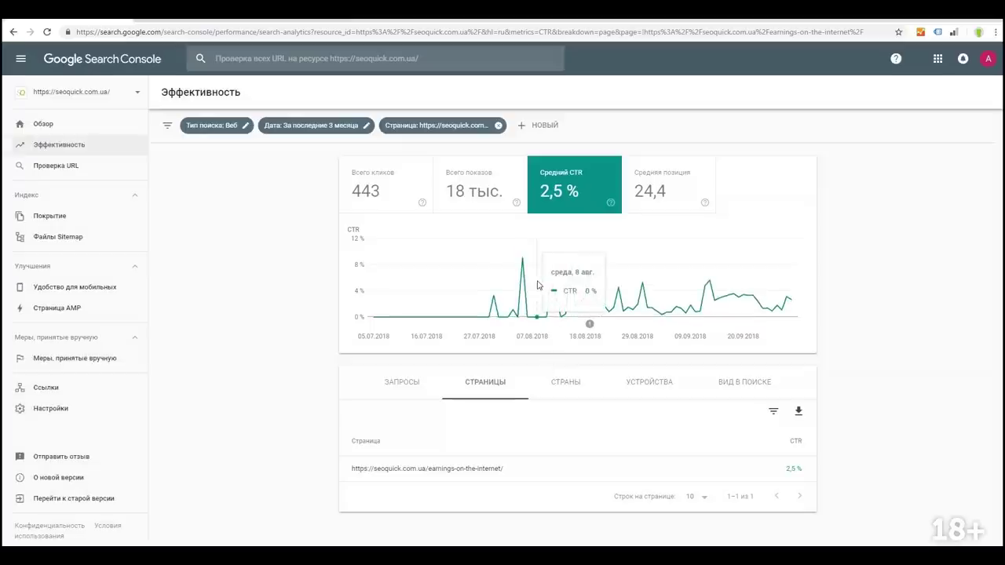
View the filtered page's impressions and clicks with its CTR, and leave only Средняя позиция on the chart.
{"action": "left_click", "coordinate": [468, 182]}
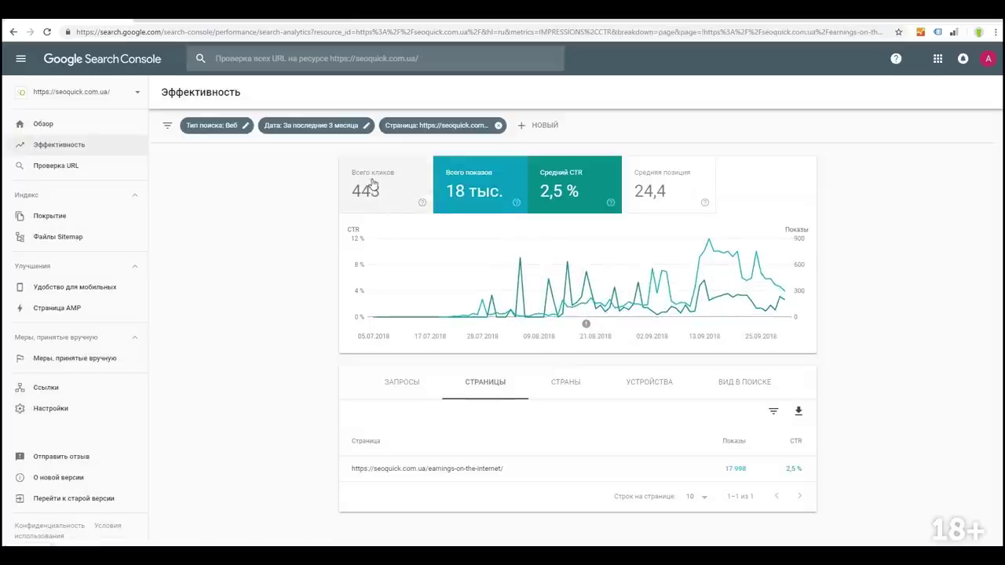
{"action": "left_click", "coordinate": [393, 187]}
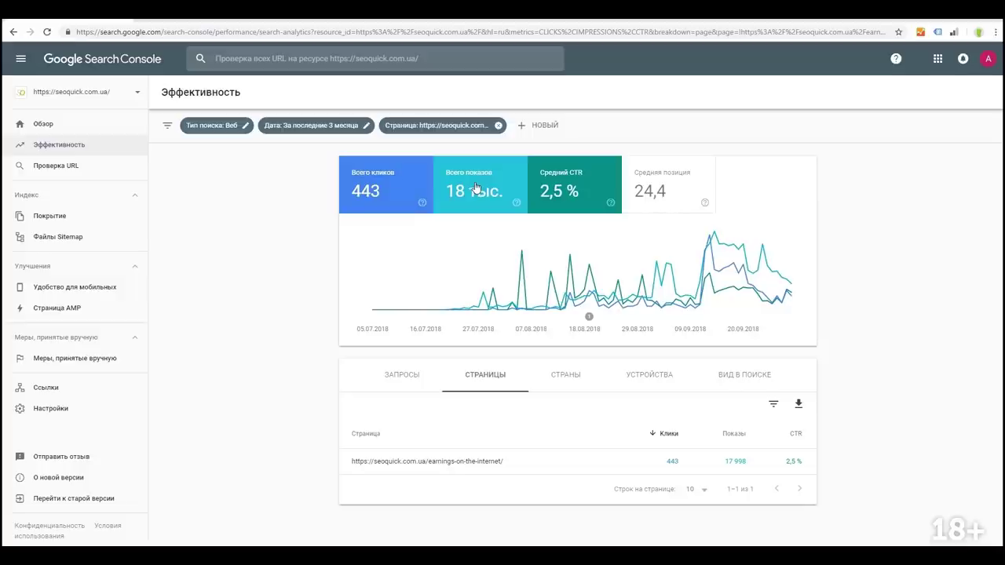
{"action": "left_click", "coordinate": [474, 187]}
{"action": "left_click", "coordinate": [657, 181]}
{"action": "left_click", "coordinate": [567, 182]}
{"action": "left_click", "coordinate": [393, 189]}
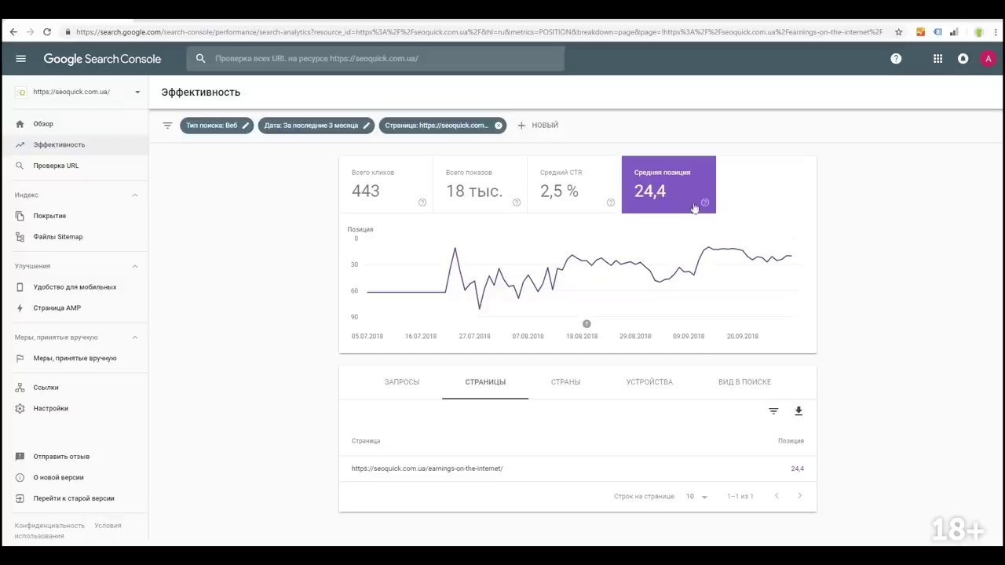
List the search queries for the earnings-on-the-internet page and examine their average positions.
{"action": "mouse_move", "coordinate": [706, 206]}
{"action": "left_click", "coordinate": [402, 382]}
{"action": "scroll", "coordinate": [428, 409], "scroll_direction": "down", "scroll_amount": 3}
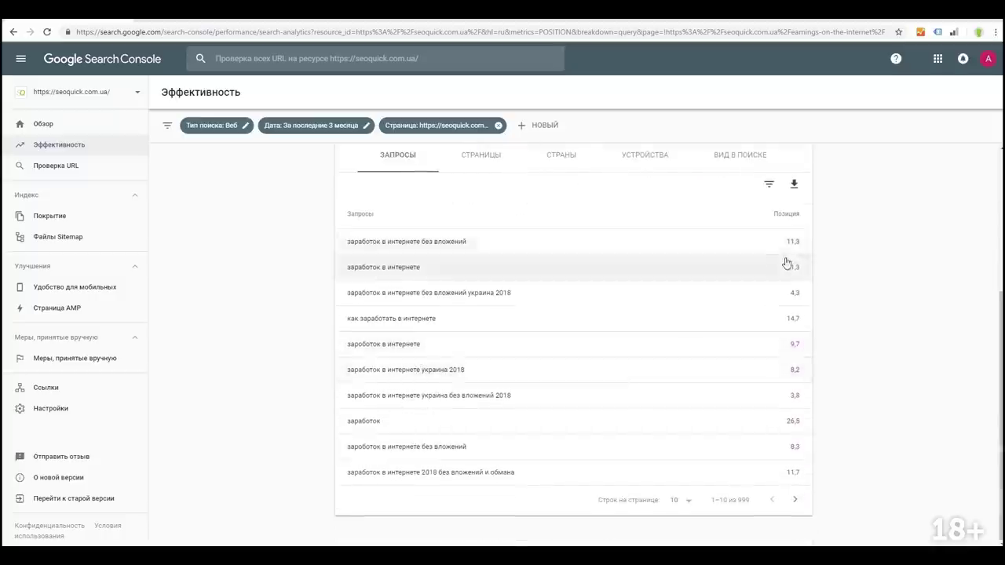
{"action": "scroll", "coordinate": [747, 314], "scroll_direction": "up", "scroll_amount": 2}
{"action": "scroll", "coordinate": [733, 325], "scroll_direction": "down", "scroll_amount": 2}
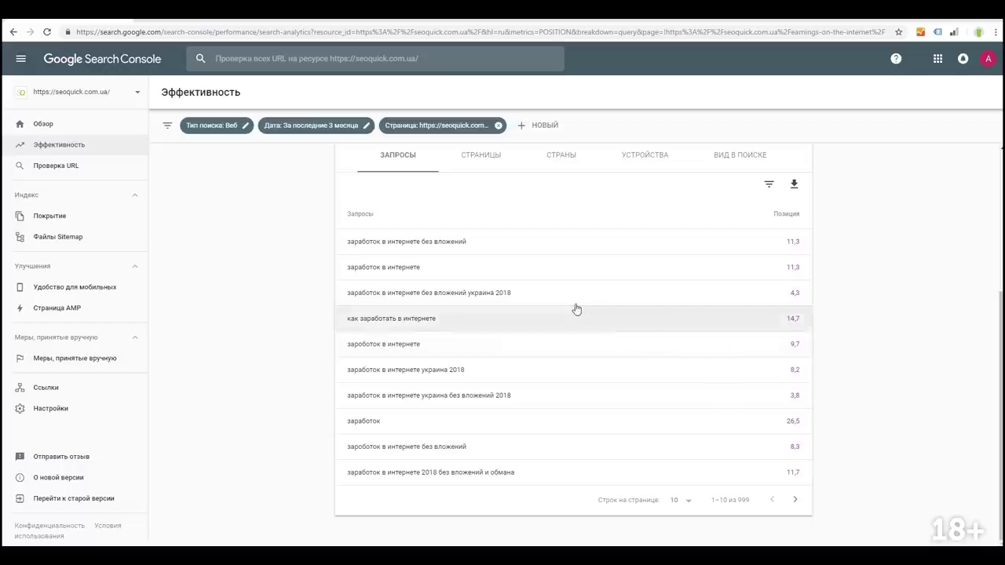
Examine the ahrefs page's position chart and its queries, highlighting the query "ахрефс".
{"action": "scroll", "coordinate": [545, 334], "scroll_direction": "up", "scroll_amount": 3}
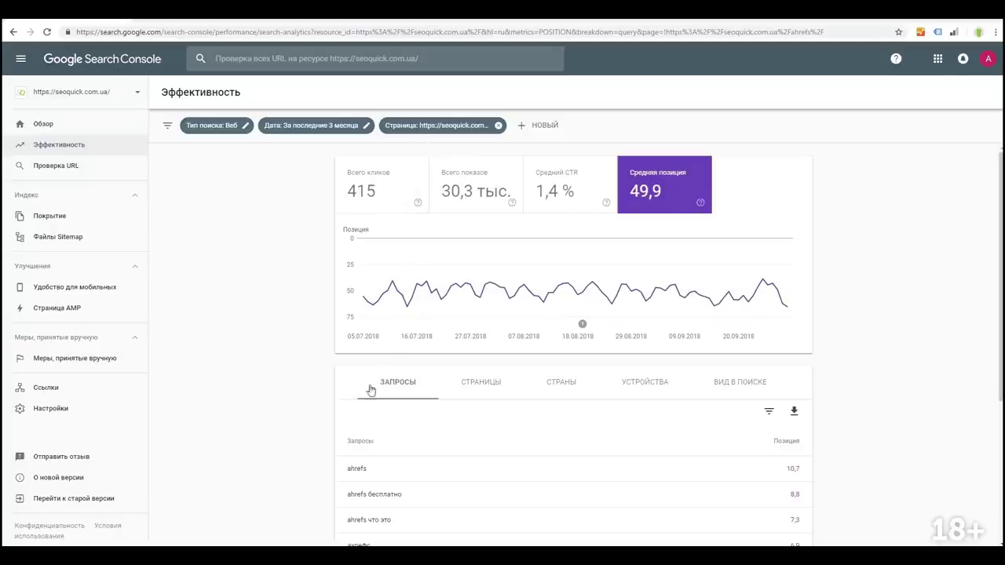
{"action": "scroll", "coordinate": [388, 396], "scroll_direction": "down", "scroll_amount": 1}
{"action": "scroll", "coordinate": [388, 396], "scroll_direction": "up", "scroll_amount": 1}
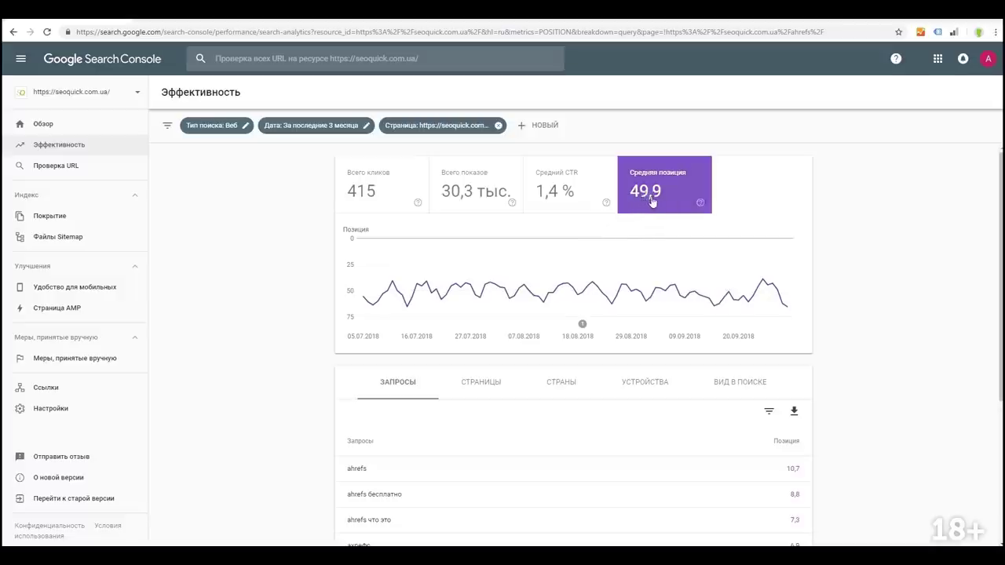
{"action": "scroll", "coordinate": [554, 386], "scroll_direction": "down", "scroll_amount": 2}
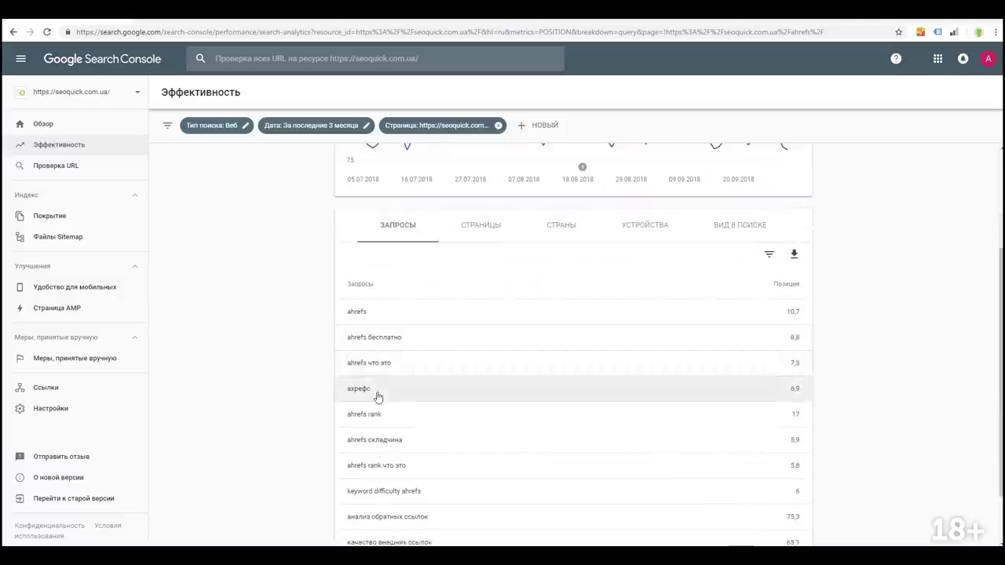
{"action": "left_click_drag", "start_coordinate": [375, 398], "coordinate": [784, 399]}
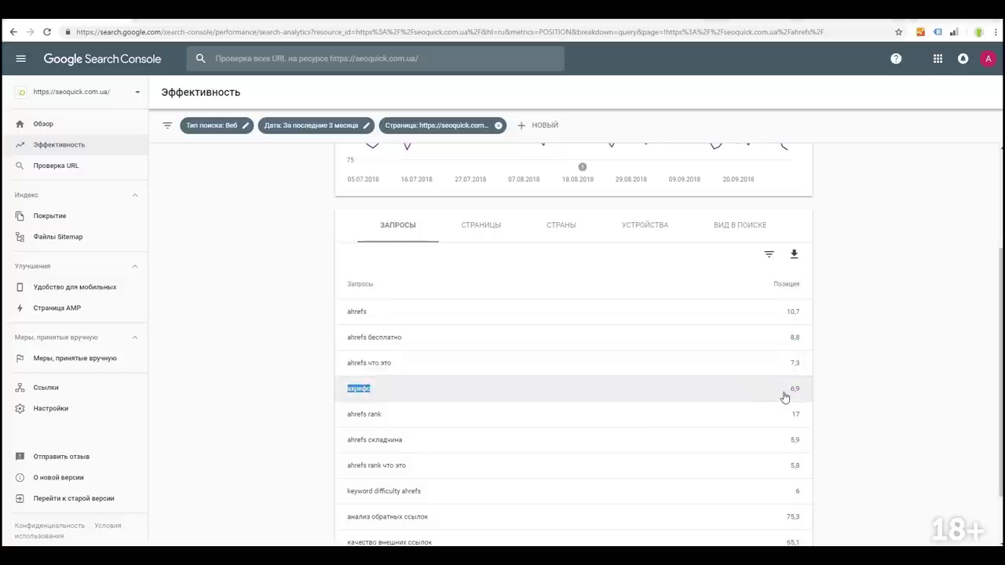
Break the ahrefs page's positions down by device and by search appearance, filtering to Расширенные результаты.
{"action": "left_click", "coordinate": [651, 226]}
{"action": "scroll", "coordinate": [680, 374], "scroll_direction": "down", "scroll_amount": 1}
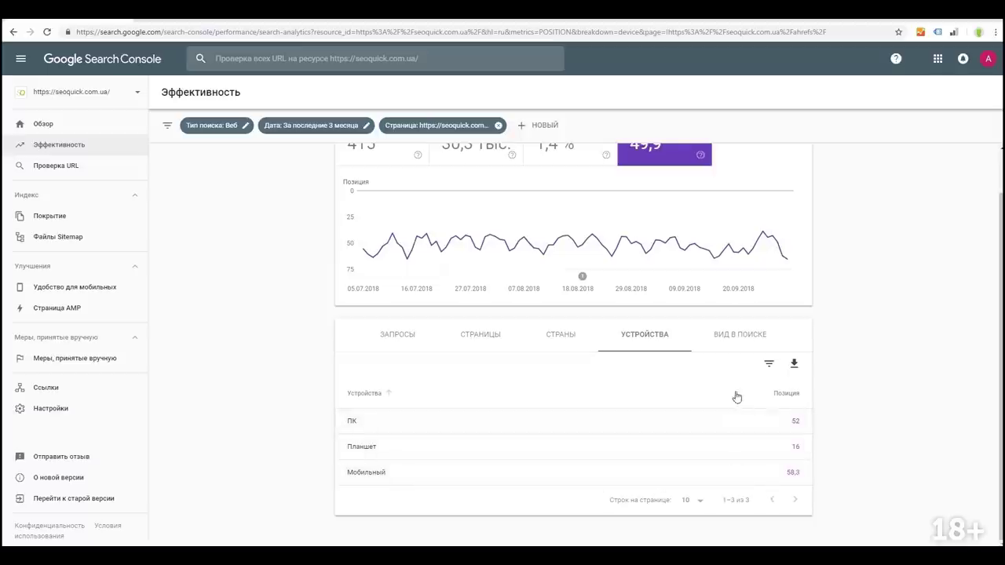
{"action": "left_click", "coordinate": [738, 338]}
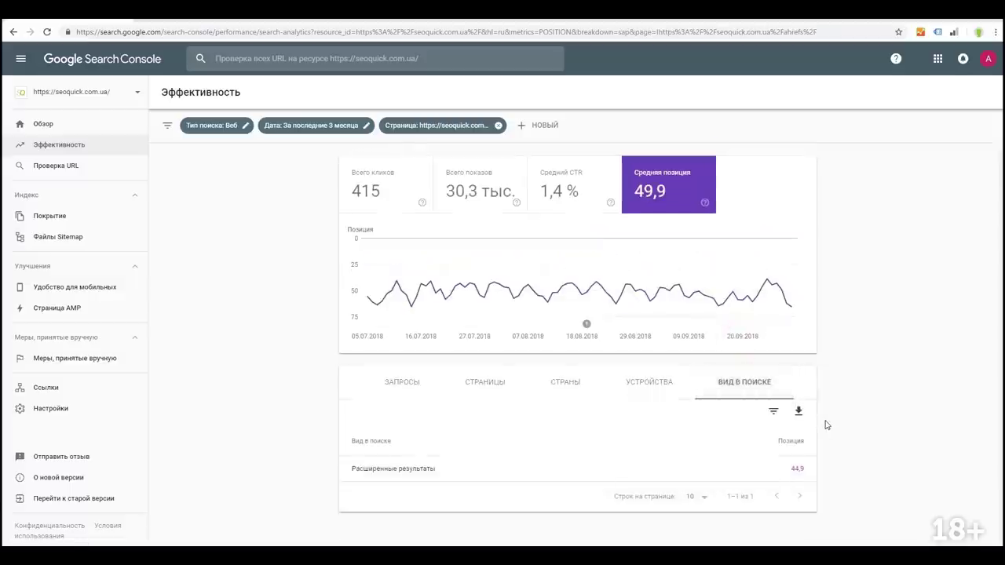
{"action": "left_click", "coordinate": [783, 469]}
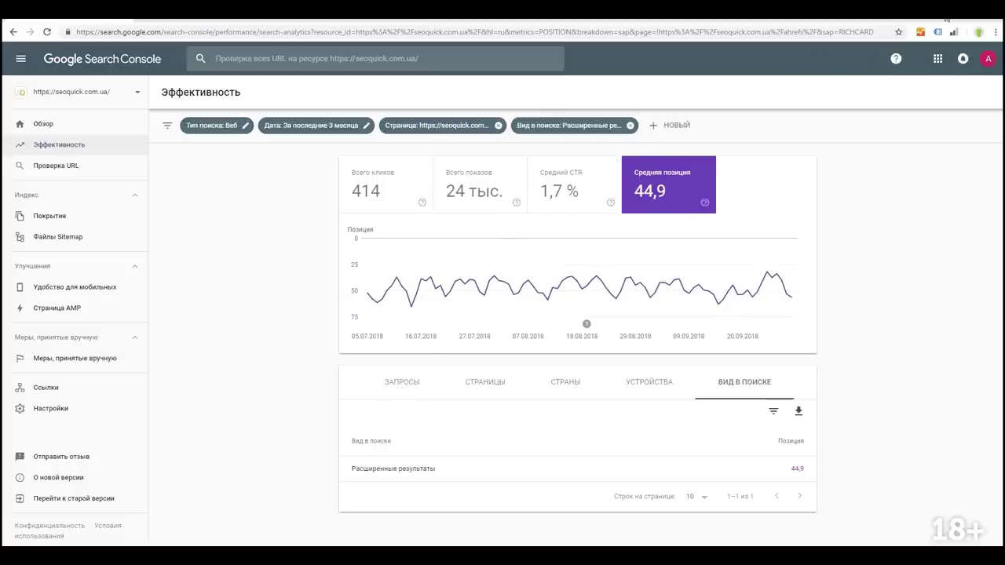
{"action": "key", "text": "alt+Left"}
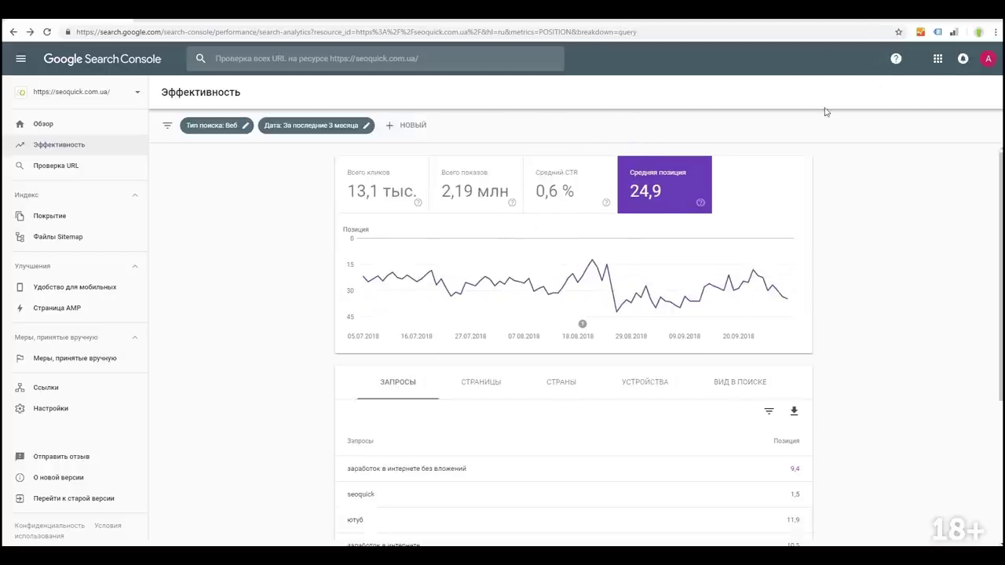
{"action": "left_click", "coordinate": [277, 60]}
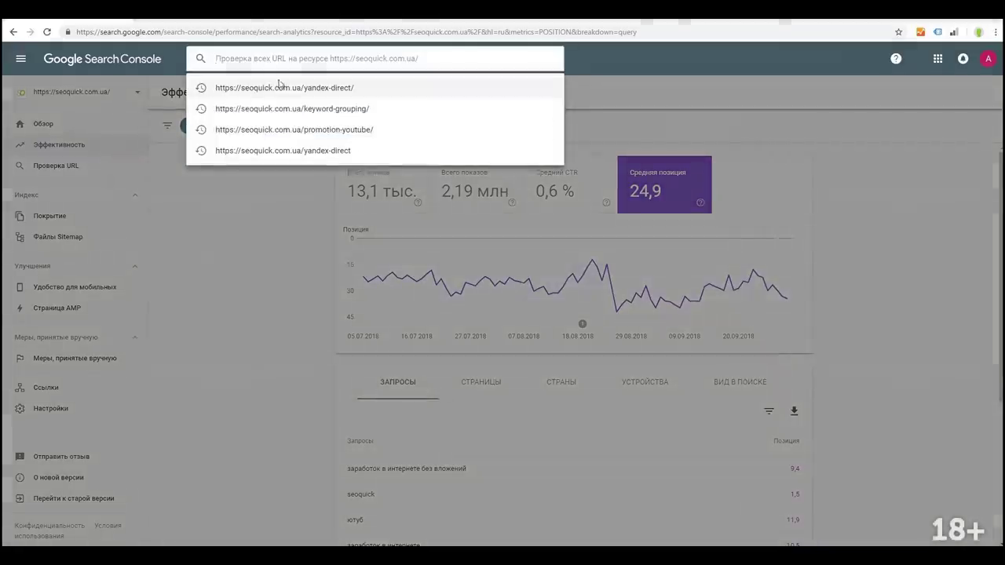
{"action": "left_click", "coordinate": [323, 89]}
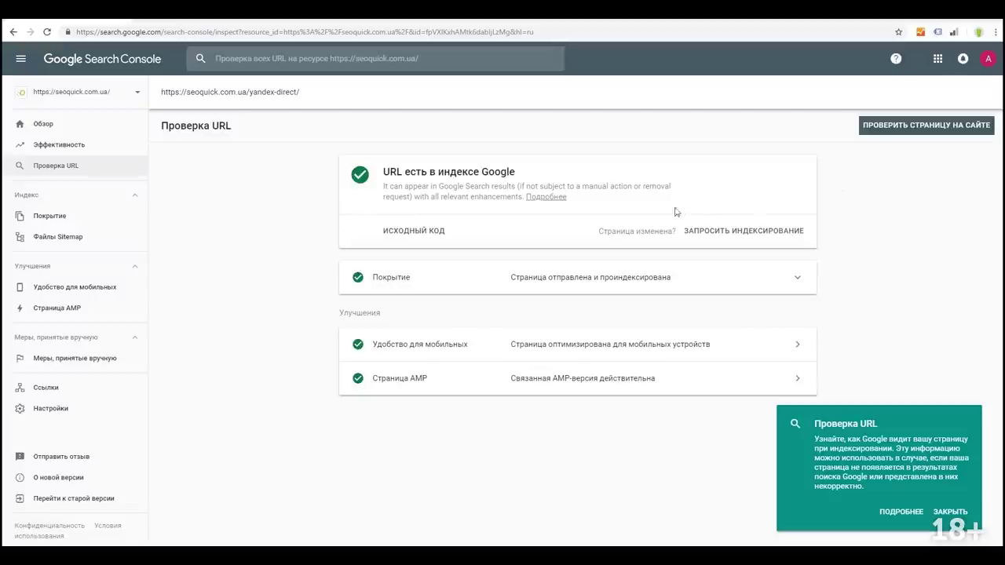
{"action": "left_click", "coordinate": [437, 231]}
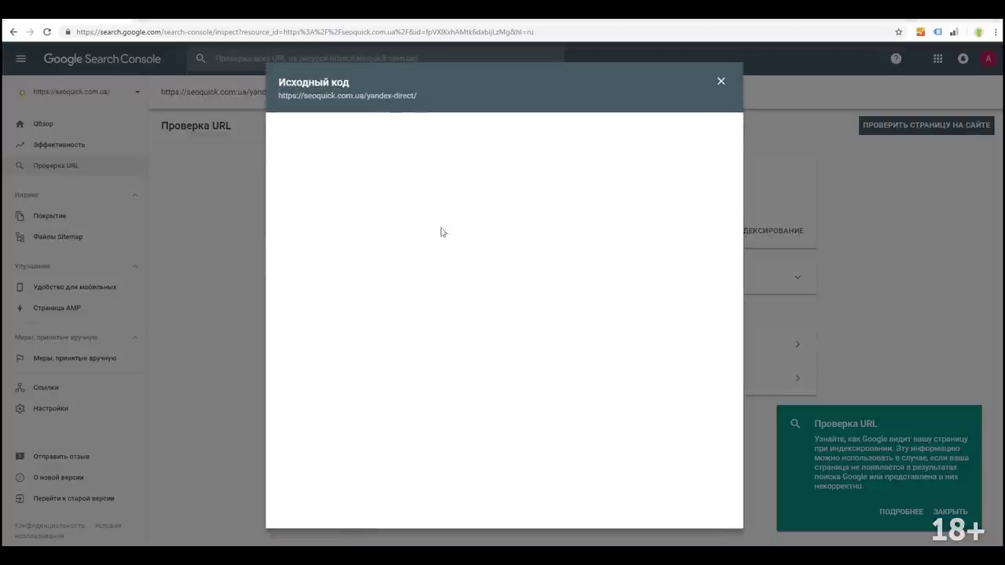
{"action": "scroll", "coordinate": [620, 259], "scroll_direction": "down", "scroll_amount": 5}
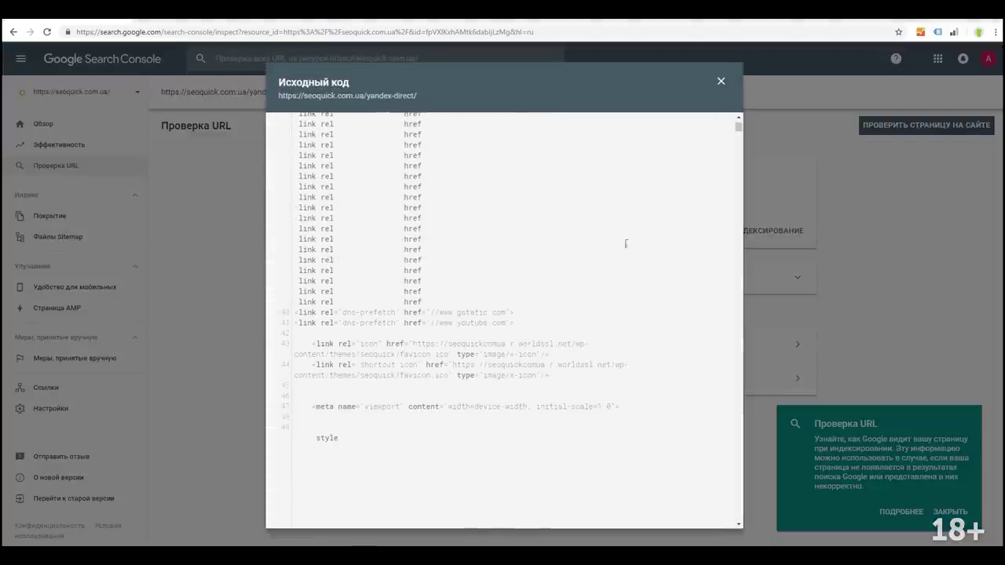
{"action": "left_click", "coordinate": [721, 81]}
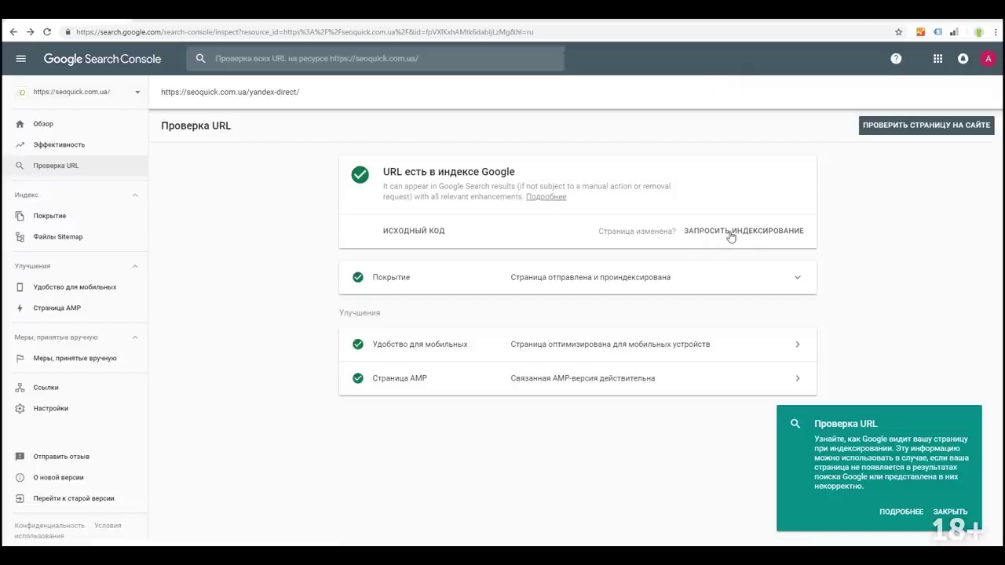
Review the Покрытие details of the yandex-direct page and open its Удобство для мобильных results.
{"action": "left_click", "coordinate": [801, 276]}
{"action": "scroll", "coordinate": [762, 306], "scroll_direction": "down", "scroll_amount": 2}
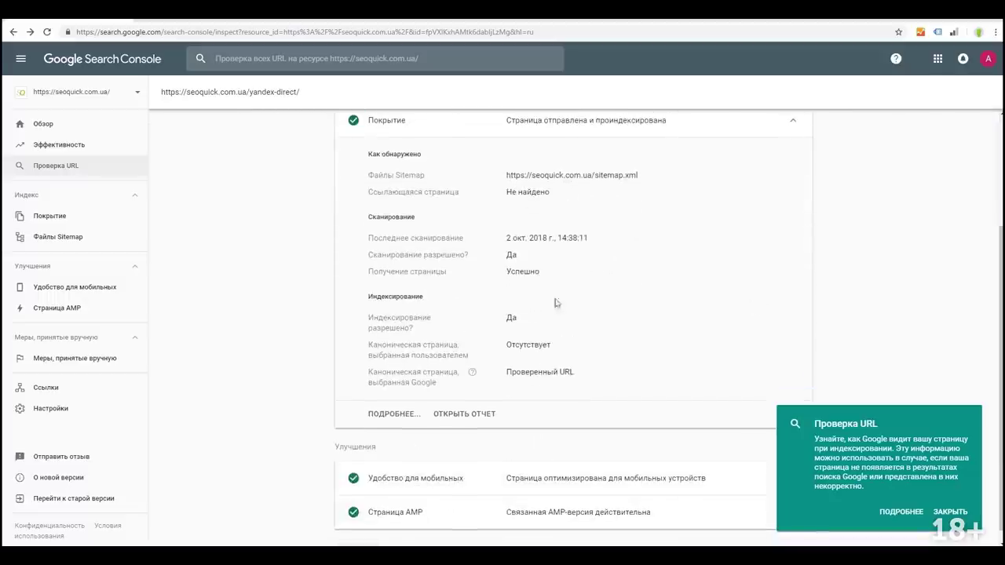
{"action": "scroll", "coordinate": [555, 302], "scroll_direction": "down", "scroll_amount": 1}
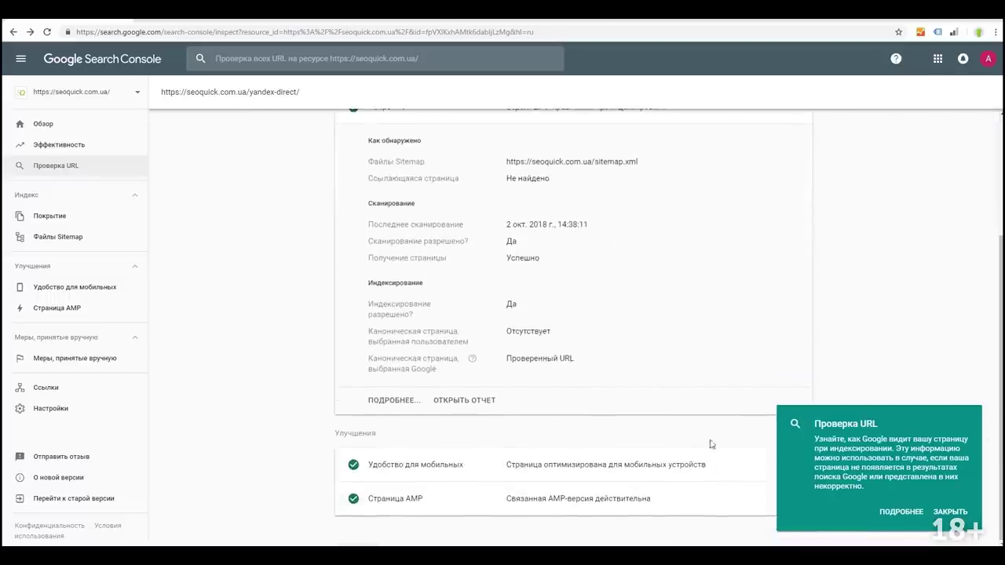
{"action": "left_click", "coordinate": [702, 464]}
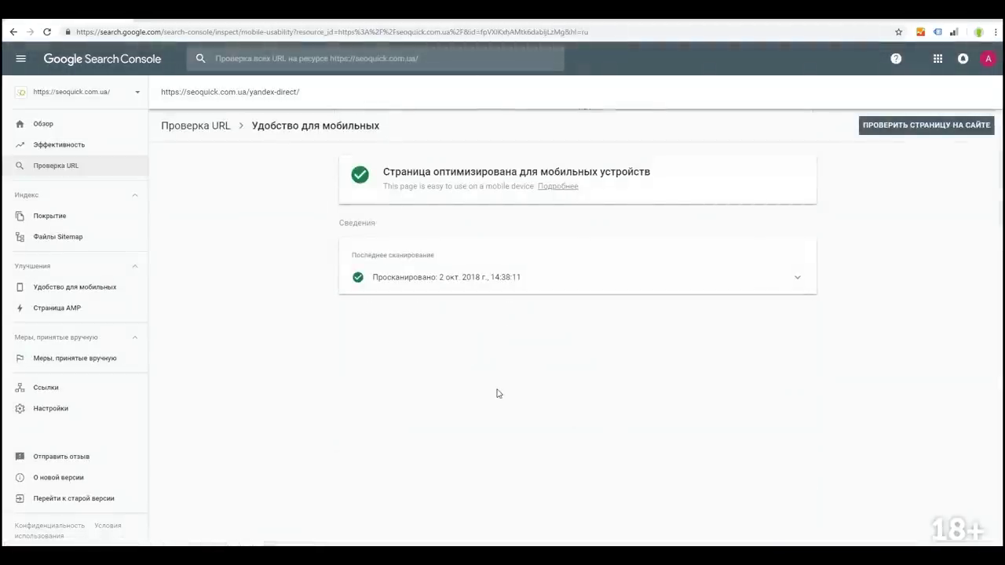
{"action": "left_click", "coordinate": [80, 165]}
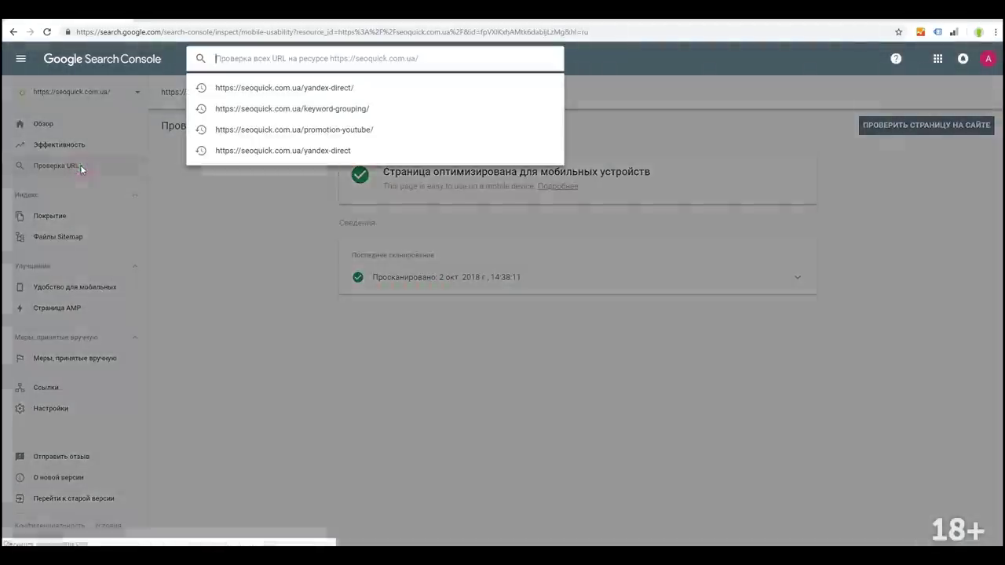
{"action": "left_click", "coordinate": [318, 109]}
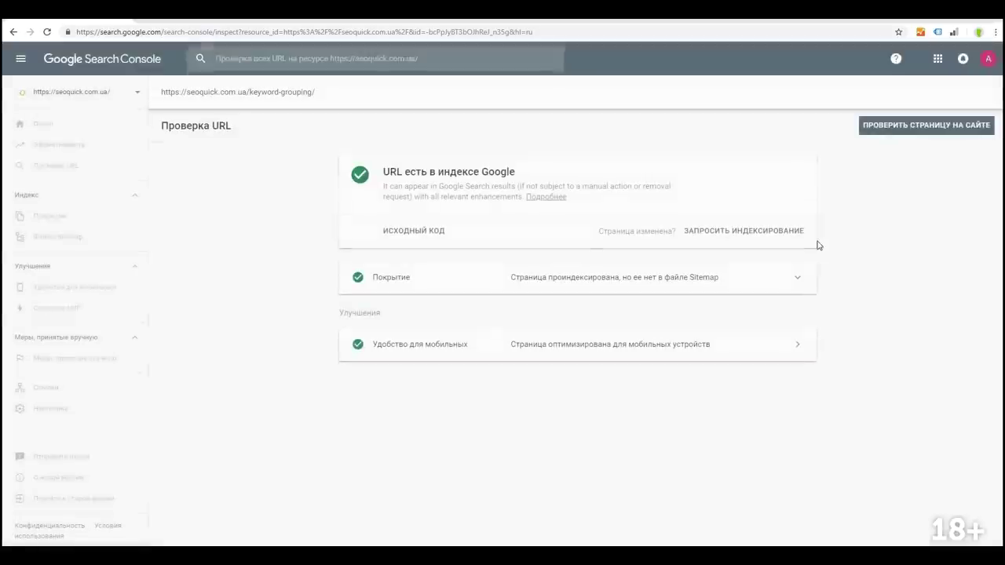
{"action": "left_click", "coordinate": [798, 346]}
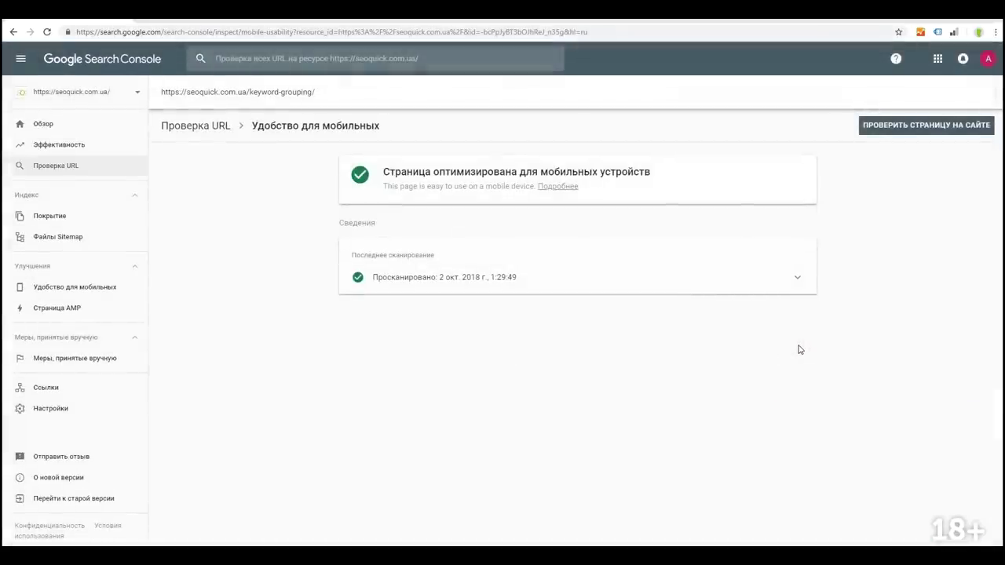
{"action": "left_click", "coordinate": [797, 282]}
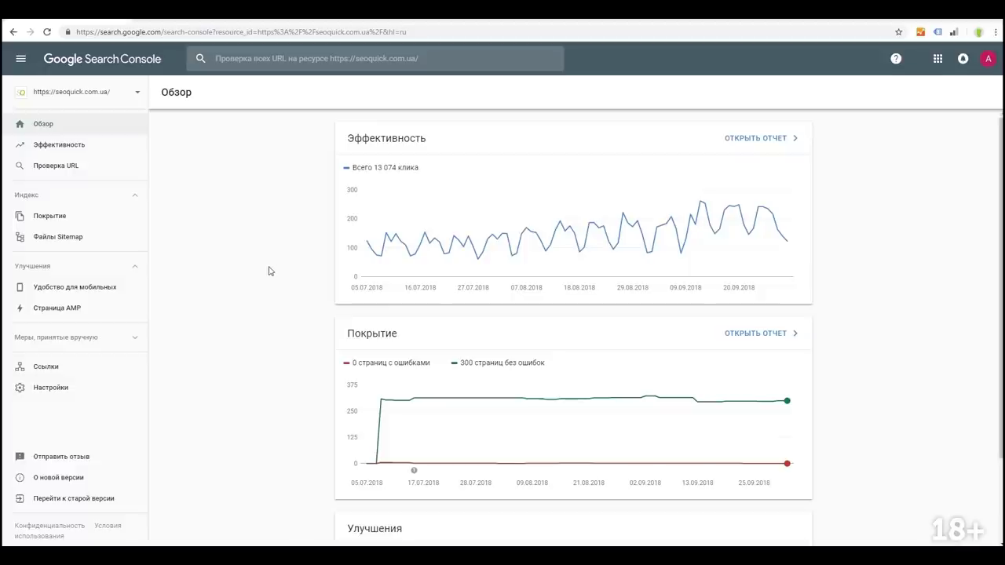
Open the Покрытие (index coverage) report and add the Страница без ошибок and Исключено pages to the chart.
{"action": "left_click", "coordinate": [76, 225]}
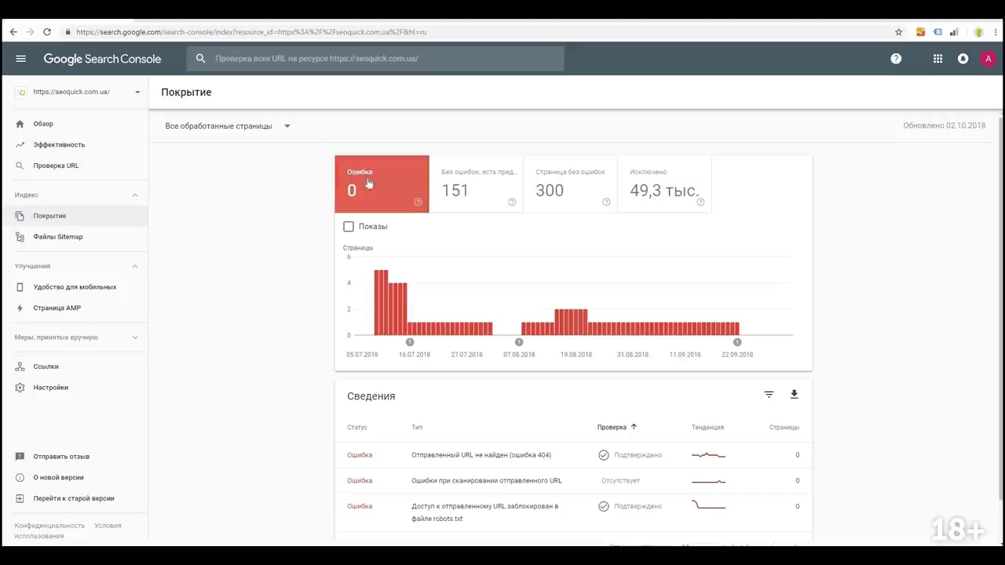
{"action": "left_click", "coordinate": [549, 174]}
{"action": "left_click", "coordinate": [677, 199]}
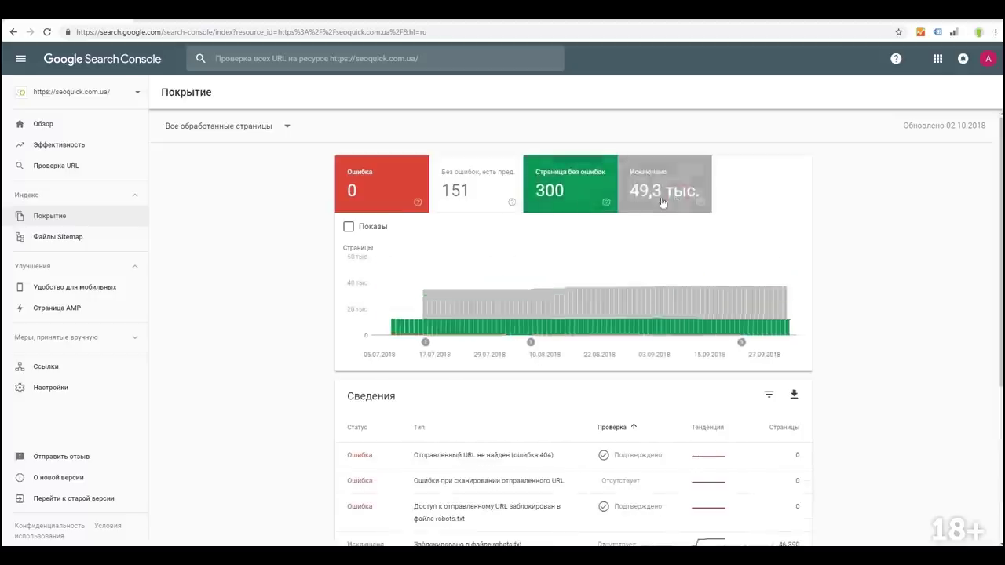
Show the warning pages and hide the Ошибка pages on the coverage chart, and filter the report to Все отправленные страницы.
{"action": "left_click", "coordinate": [487, 188]}
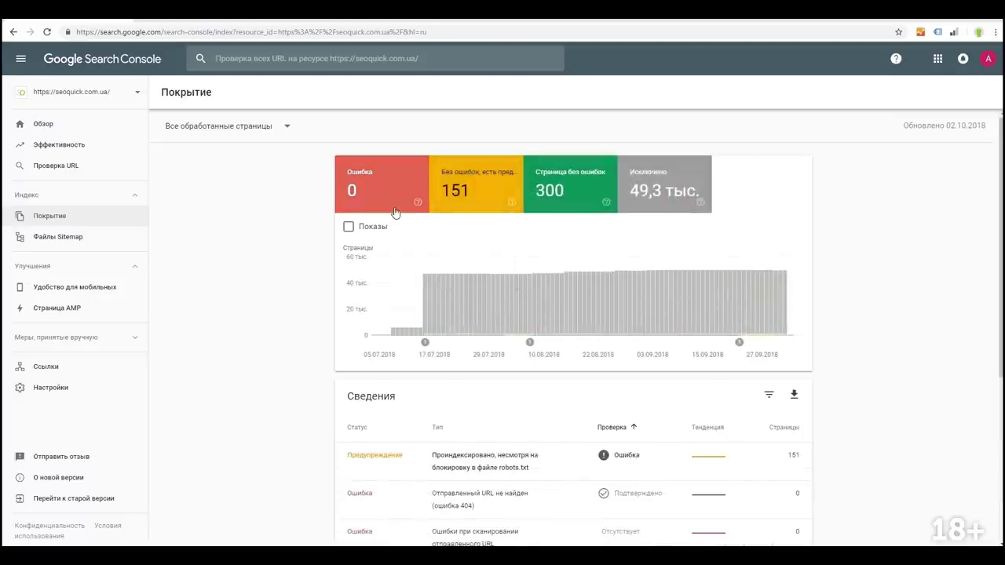
{"action": "left_click", "coordinate": [351, 207]}
{"action": "left_click", "coordinate": [270, 128]}
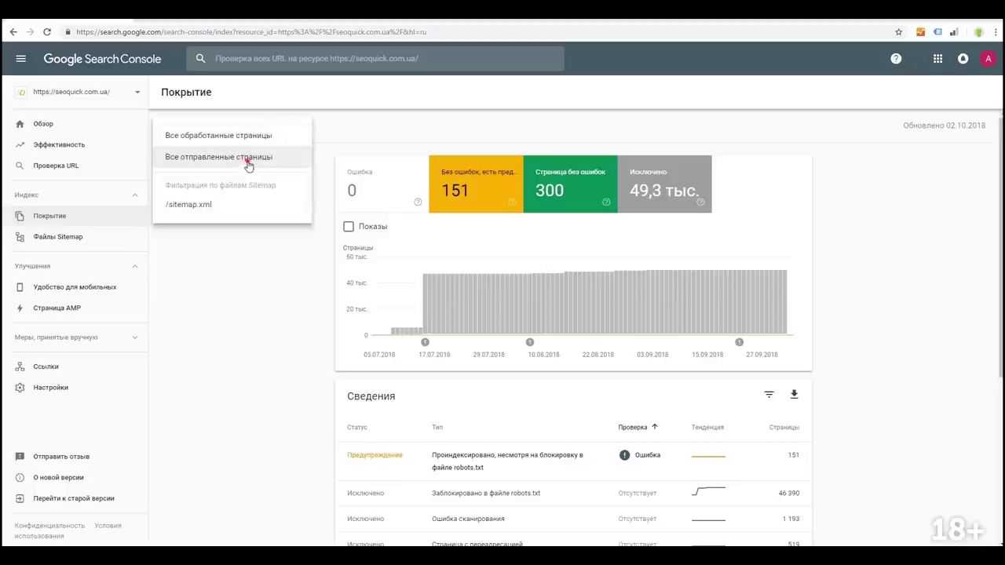
{"action": "left_click", "coordinate": [248, 159]}
{"action": "mouse_move", "coordinate": [399, 312]}
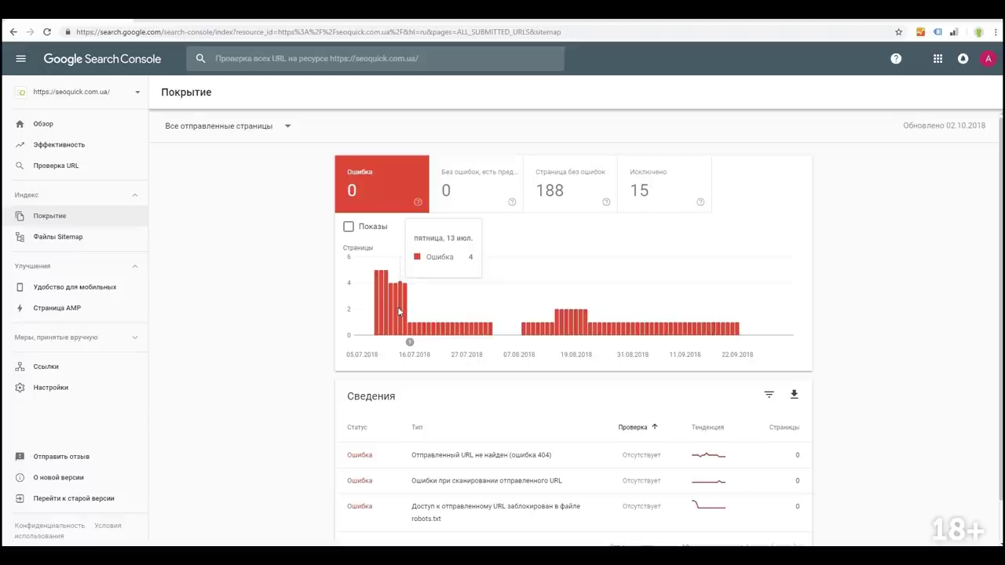
{"action": "left_click", "coordinate": [274, 126]}
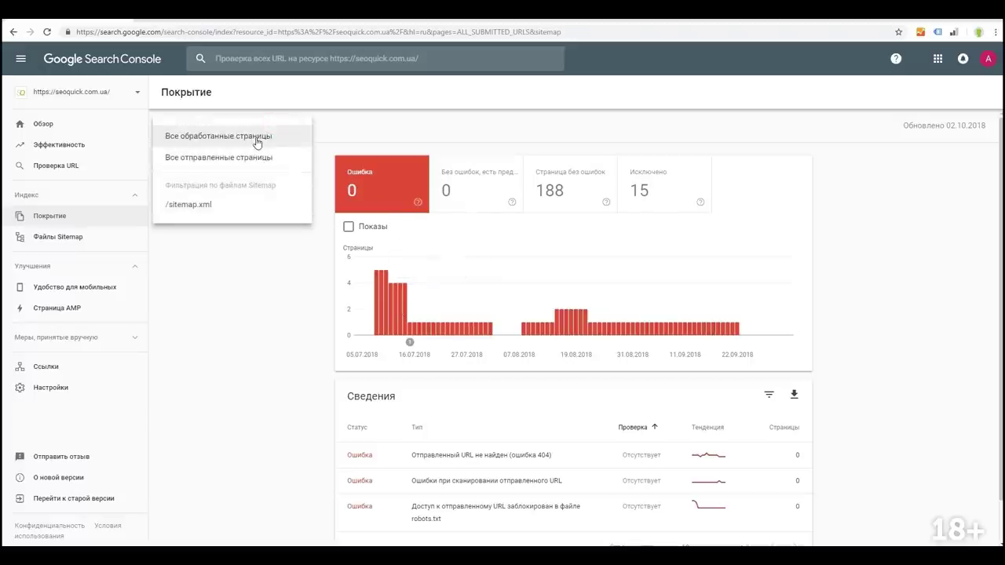
{"action": "left_click", "coordinate": [260, 158]}
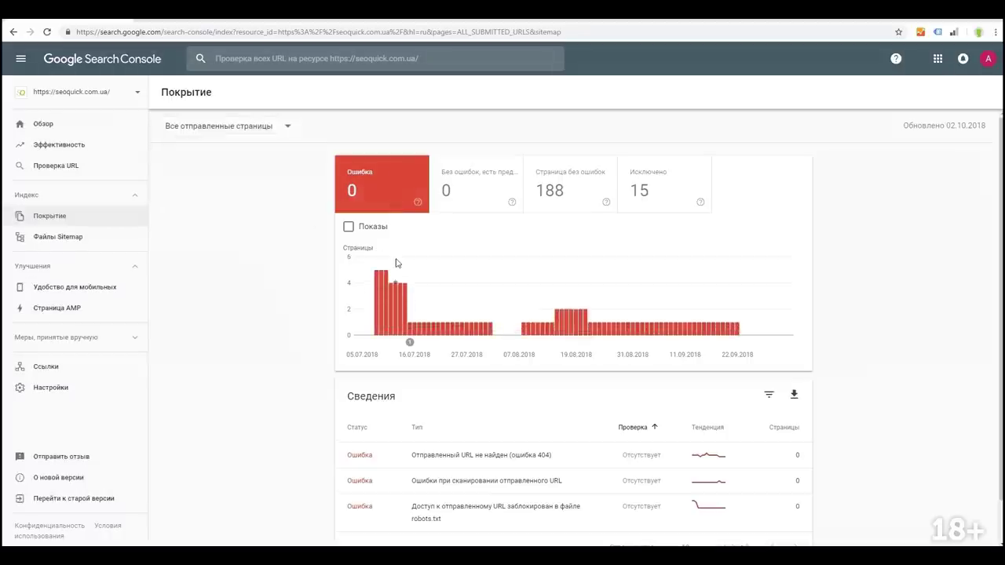
Add the Исключено, Страница без ошибок and warning pages to the submitted-pages chart and review the Сведения table.
{"action": "left_click", "coordinate": [677, 191]}
{"action": "scroll", "coordinate": [727, 289], "scroll_direction": "down", "scroll_amount": 1}
{"action": "scroll", "coordinate": [726, 290], "scroll_direction": "down", "scroll_amount": 1}
{"action": "scroll", "coordinate": [624, 217], "scroll_direction": "up", "scroll_amount": 3}
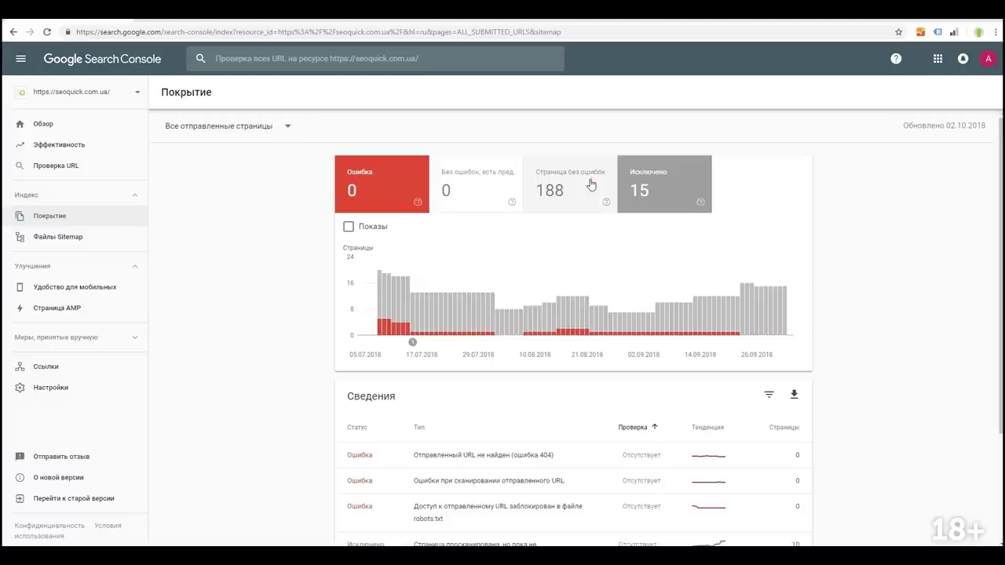
{"action": "left_click", "coordinate": [594, 186]}
{"action": "left_click", "coordinate": [489, 179]}
{"action": "scroll", "coordinate": [579, 417], "scroll_direction": "down", "scroll_amount": 3}
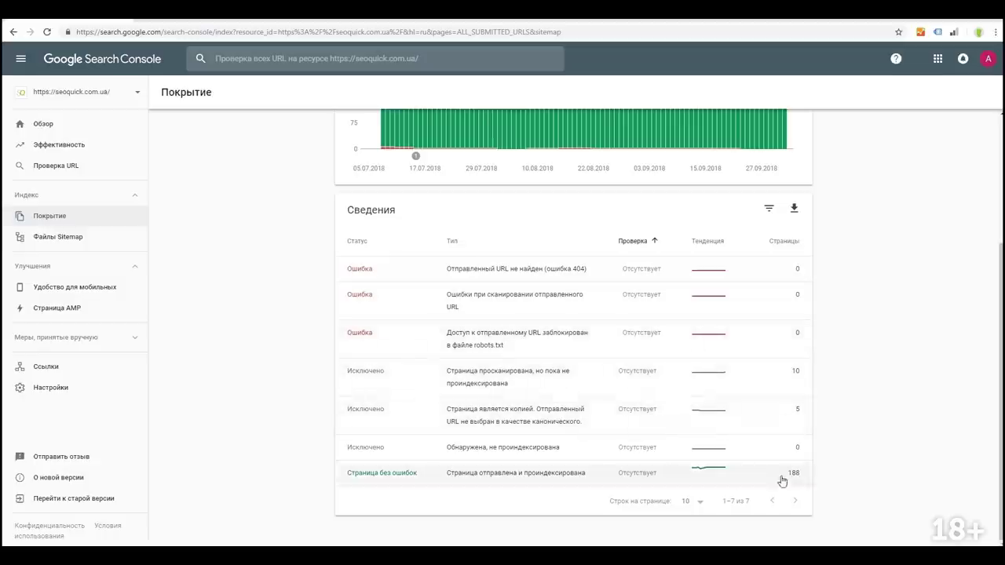
Review the examples for the Отправленный URL не найден (ошибка 404) error and return to the Покрытие report.
{"action": "left_click", "coordinate": [559, 269]}
{"action": "scroll", "coordinate": [562, 300], "scroll_direction": "down", "scroll_amount": 2}
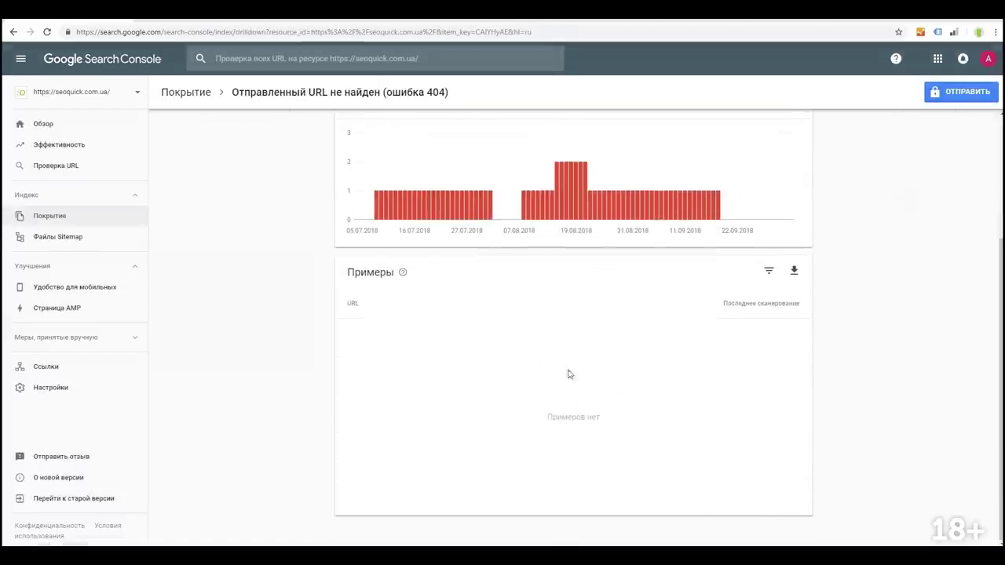
{"action": "scroll", "coordinate": [570, 375], "scroll_direction": "up", "scroll_amount": 2}
{"action": "left_click", "coordinate": [13, 35]}
Open the Страница отправлена и проиндексирована details and review the example URLs with their last scan dates.
{"action": "left_click", "coordinate": [427, 482]}
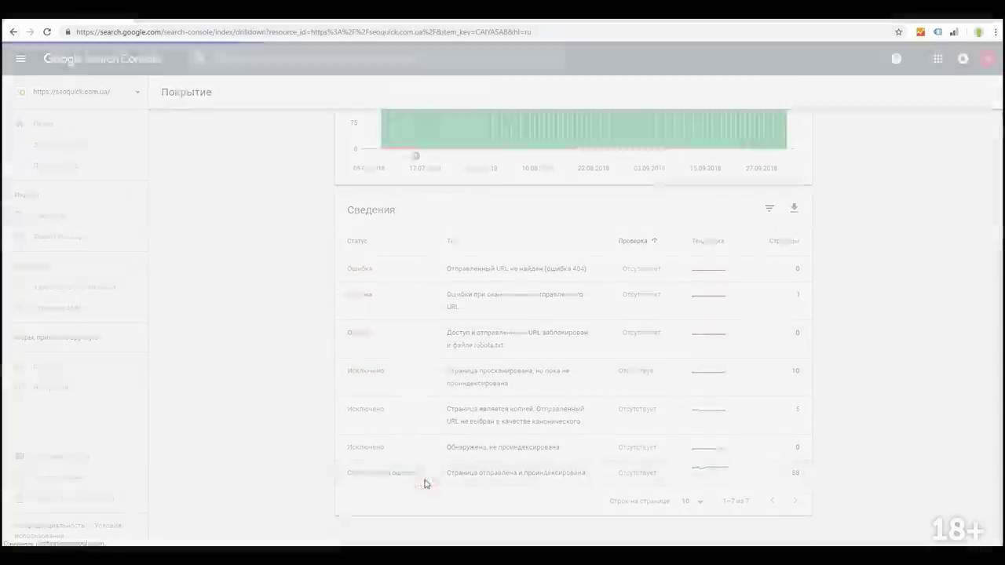
{"action": "scroll", "coordinate": [420, 440], "scroll_direction": "down", "scroll_amount": 3}
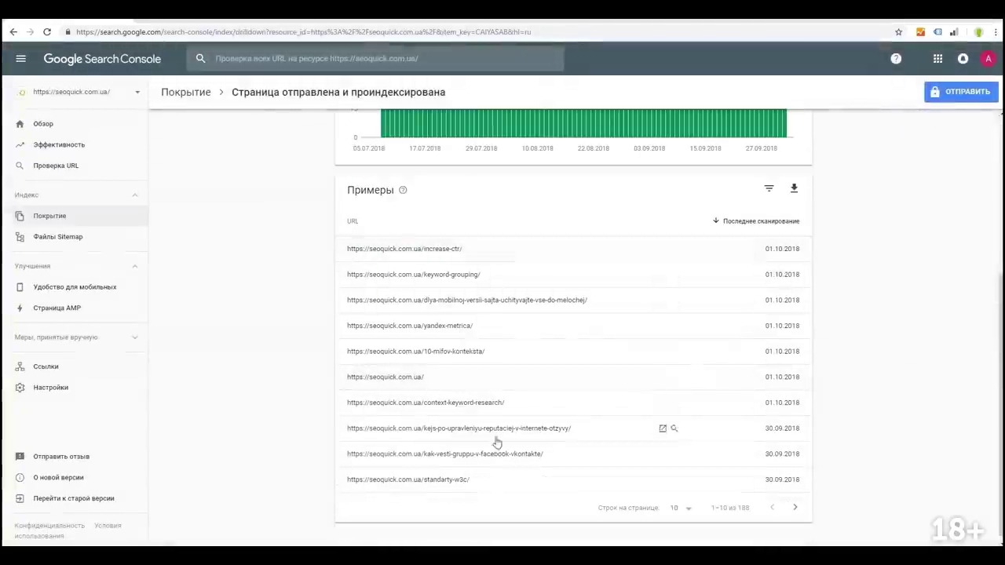
{"action": "scroll", "coordinate": [648, 126], "scroll_direction": "up", "scroll_amount": 3}
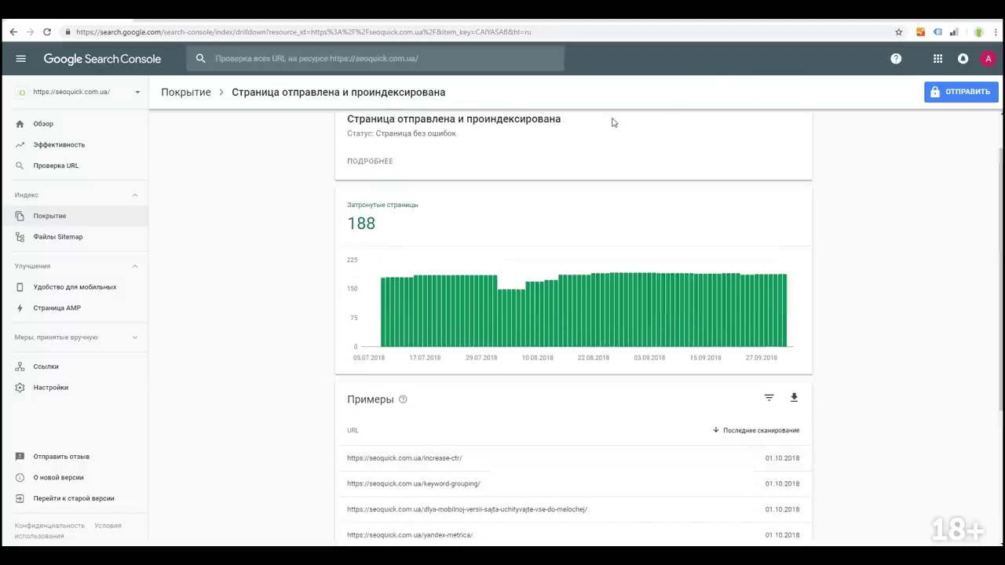
Open the Файлы Sitemap report and view the index coverage of /sitemap.xml.
{"action": "left_click", "coordinate": [75, 240]}
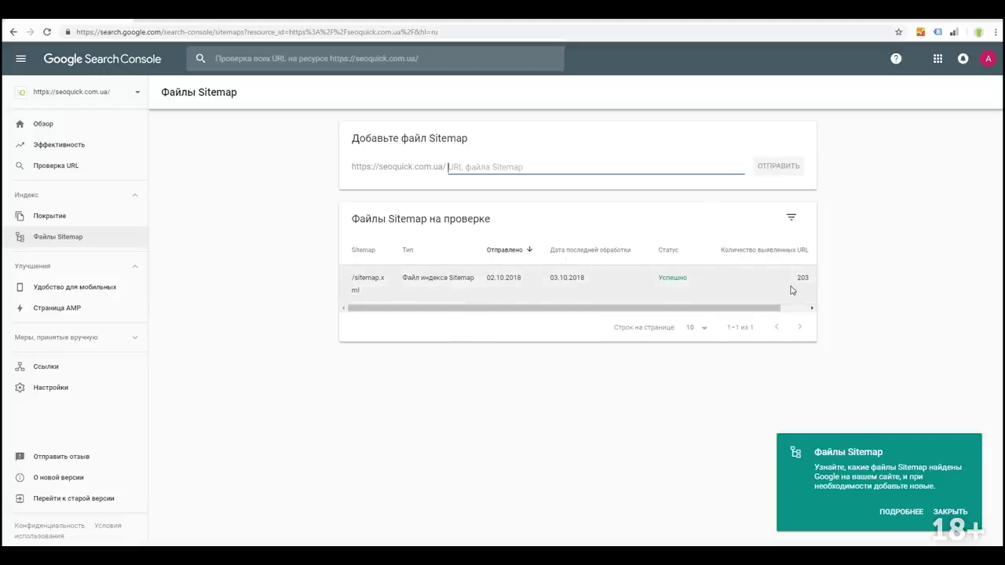
{"action": "left_click_drag", "start_coordinate": [785, 308], "coordinate": [604, 335]}
{"action": "left_click_drag", "start_coordinate": [609, 308], "coordinate": [730, 314]}
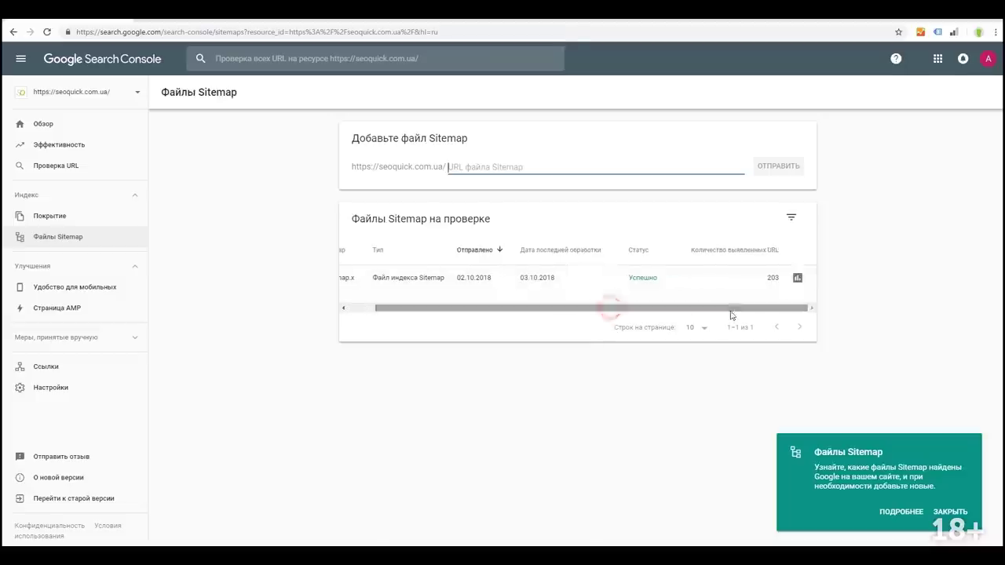
{"action": "left_click", "coordinate": [798, 278]}
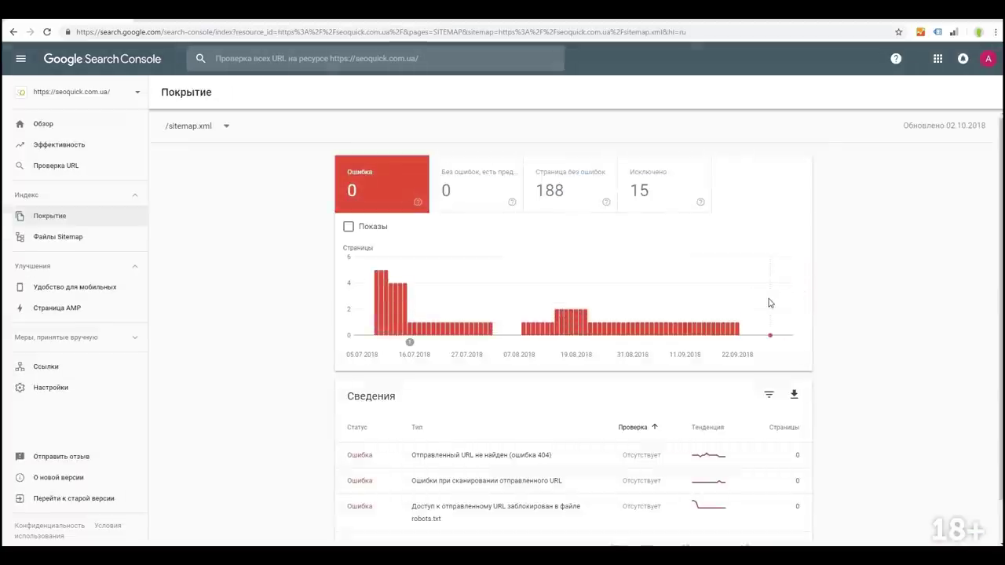
{"action": "scroll", "coordinate": [770, 298], "scroll_direction": "down", "scroll_amount": 1}
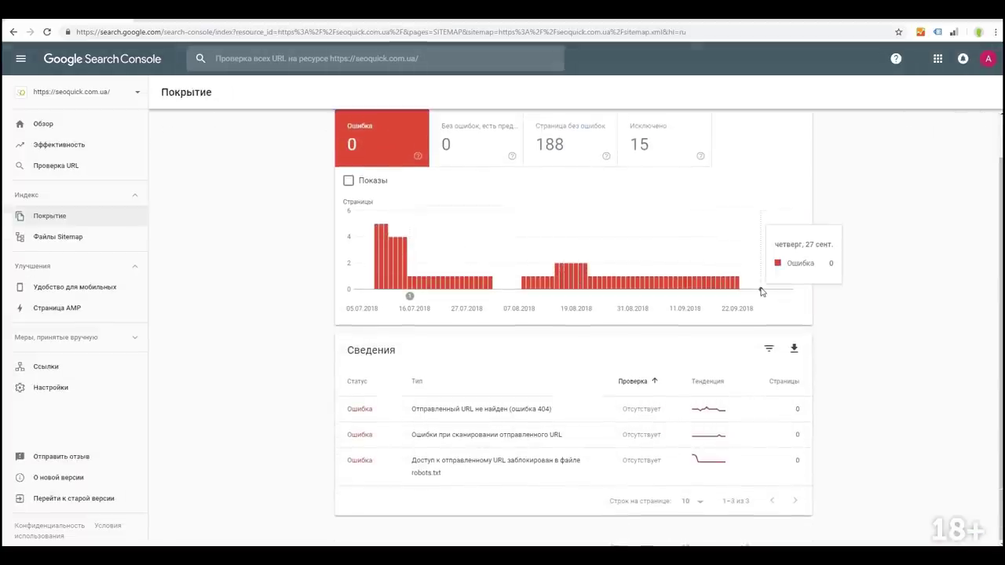
Open the Удобство для мобильных report, review its error list and dismiss the introductory tip.
{"action": "left_click", "coordinate": [75, 287]}
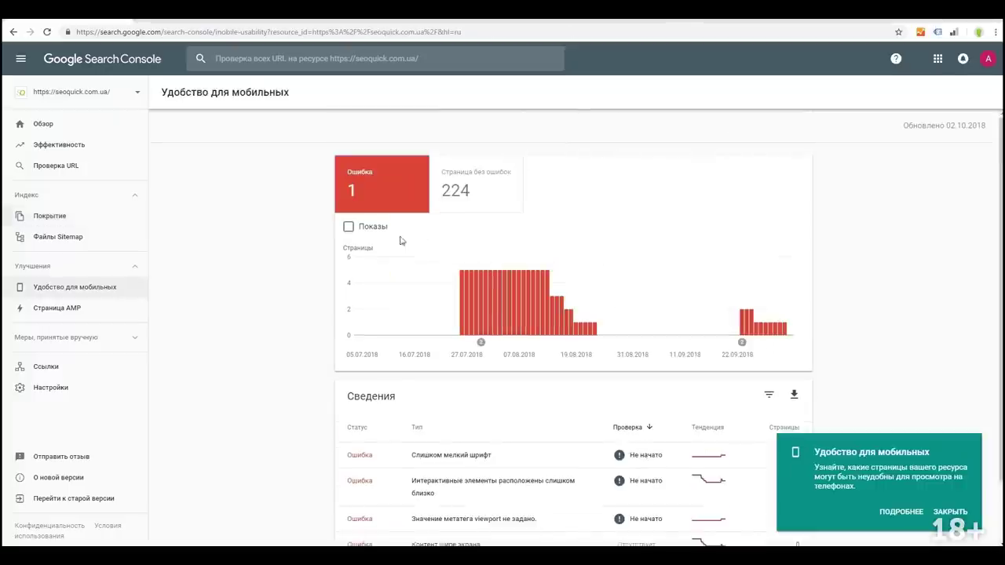
{"action": "left_click", "coordinate": [95, 284]}
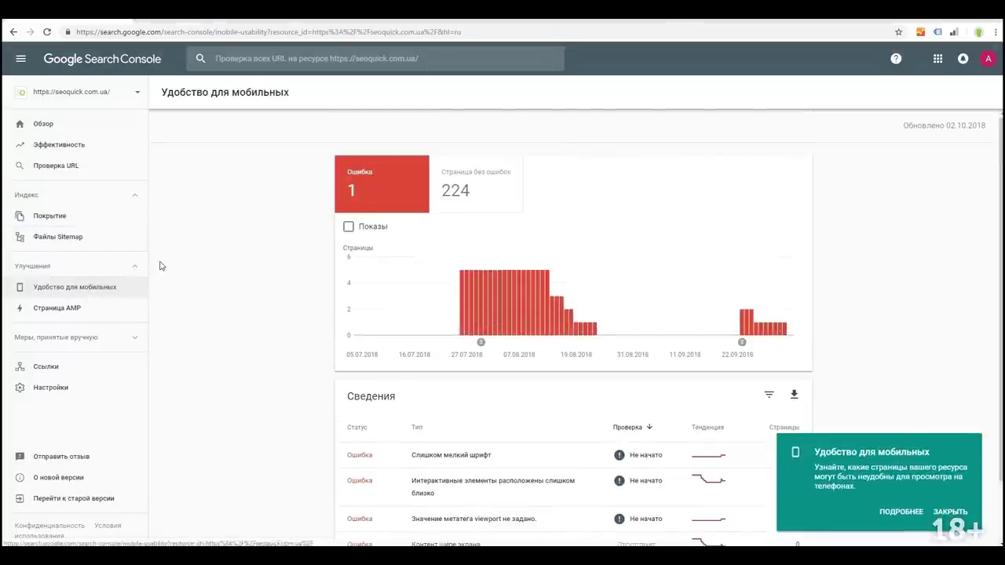
{"action": "scroll", "coordinate": [460, 309], "scroll_direction": "down", "scroll_amount": 2}
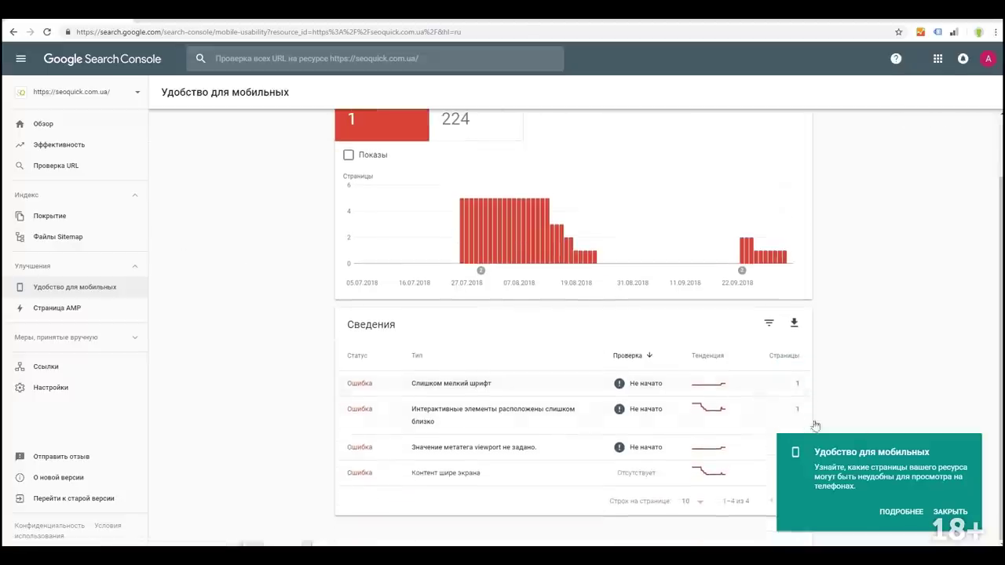
{"action": "left_click", "coordinate": [952, 513]}
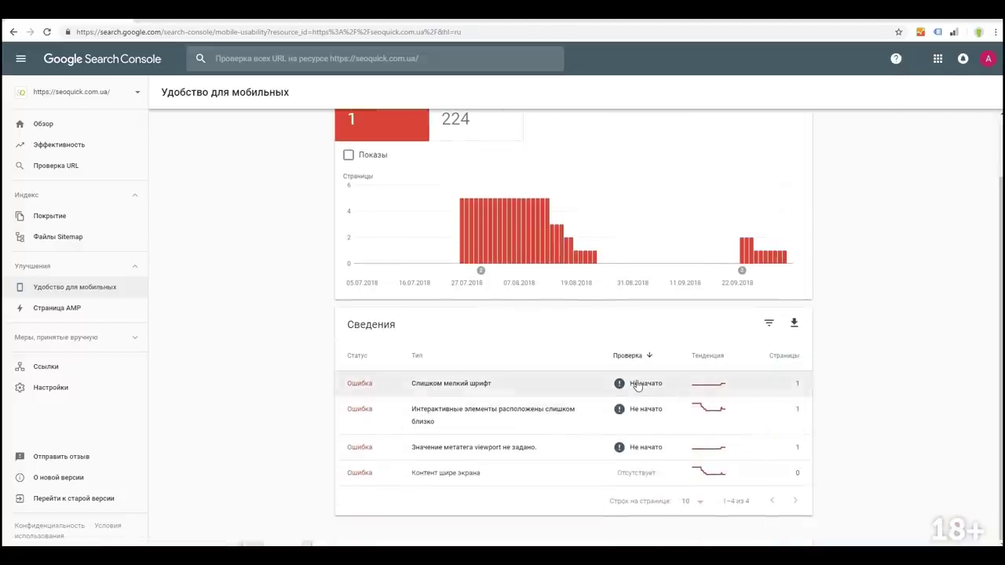
Check the affected page for the Слишком мелкий шрифт error and return to the mobile usability report.
{"action": "left_click", "coordinate": [437, 393]}
{"action": "scroll", "coordinate": [436, 394], "scroll_direction": "down", "scroll_amount": 1}
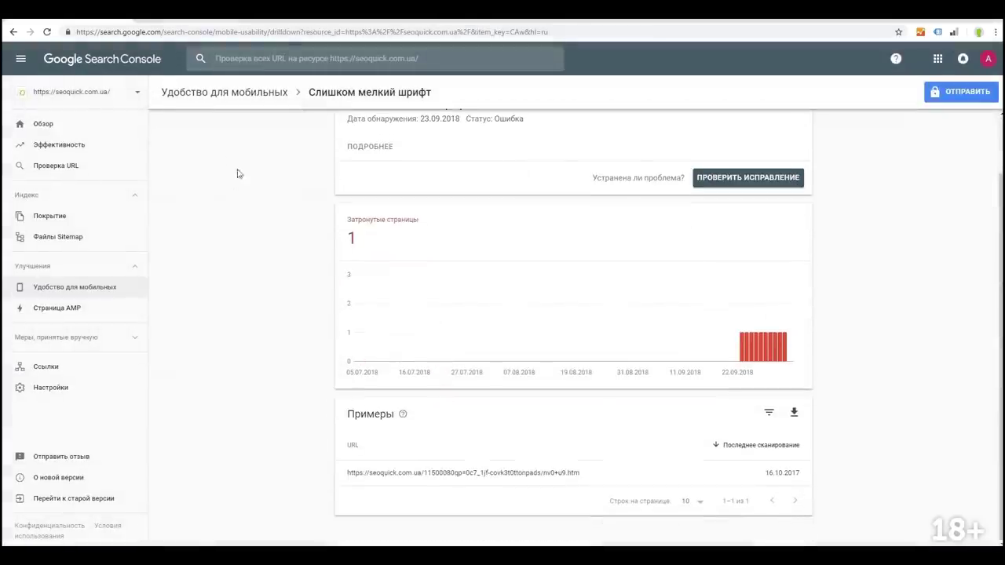
{"action": "left_click", "coordinate": [13, 32]}
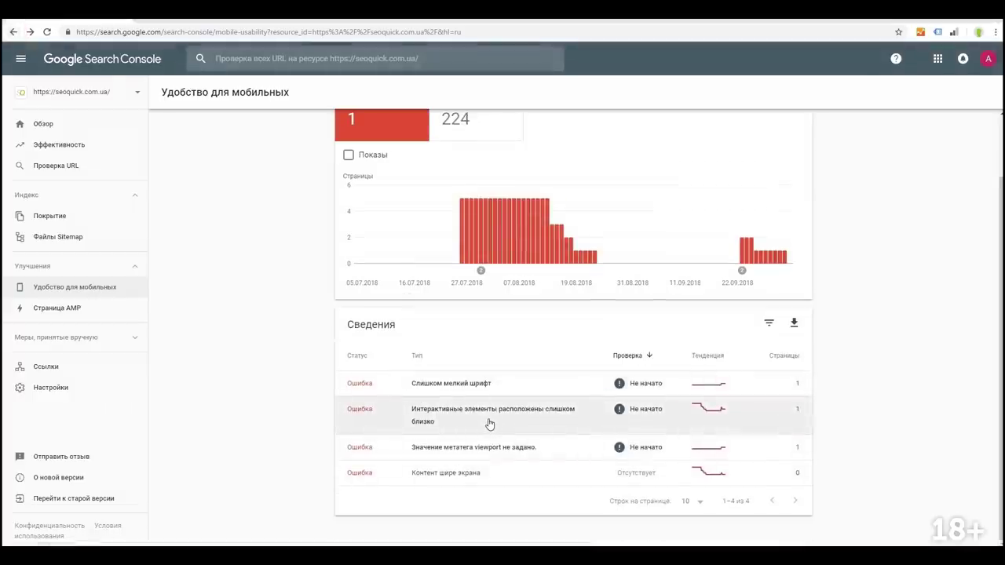
Check the affected page for the Интерактивные элементы расположены слишком близко error and return to the mobile usability report.
{"action": "left_click", "coordinate": [488, 424]}
{"action": "scroll", "coordinate": [479, 420], "scroll_direction": "down", "scroll_amount": 1}
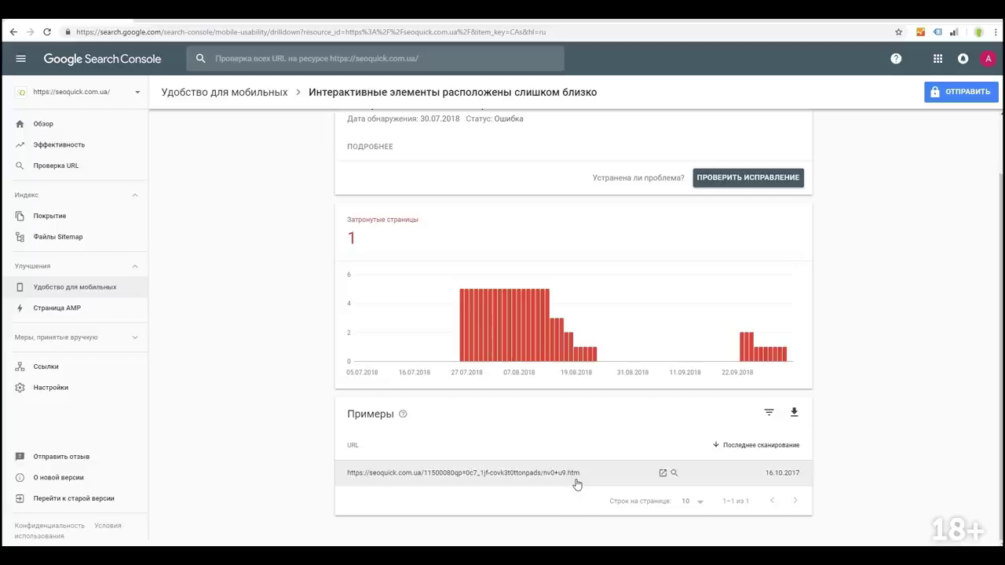
{"action": "left_click", "coordinate": [12, 32]}
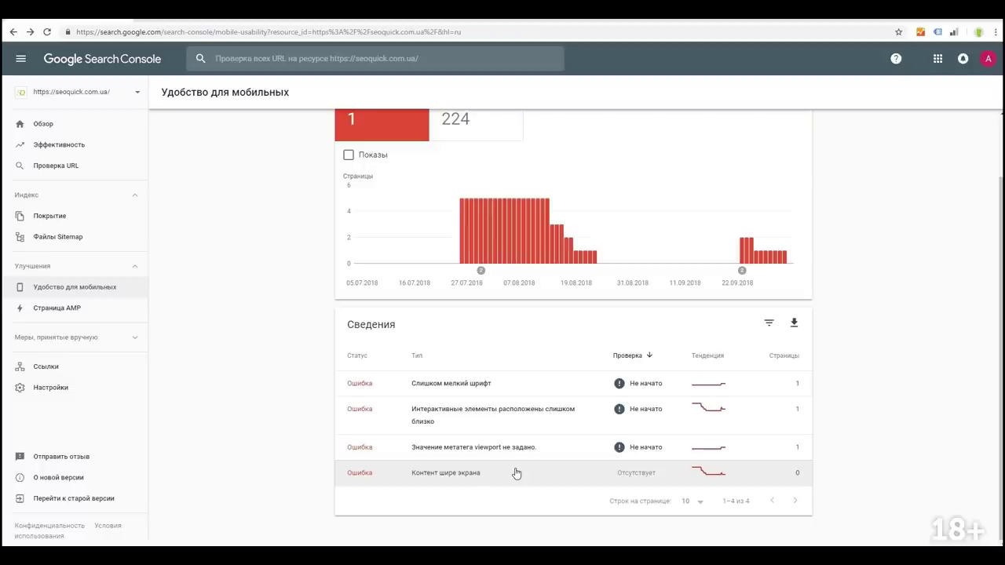
{"action": "scroll", "coordinate": [433, 379], "scroll_direction": "up", "scroll_amount": 1}
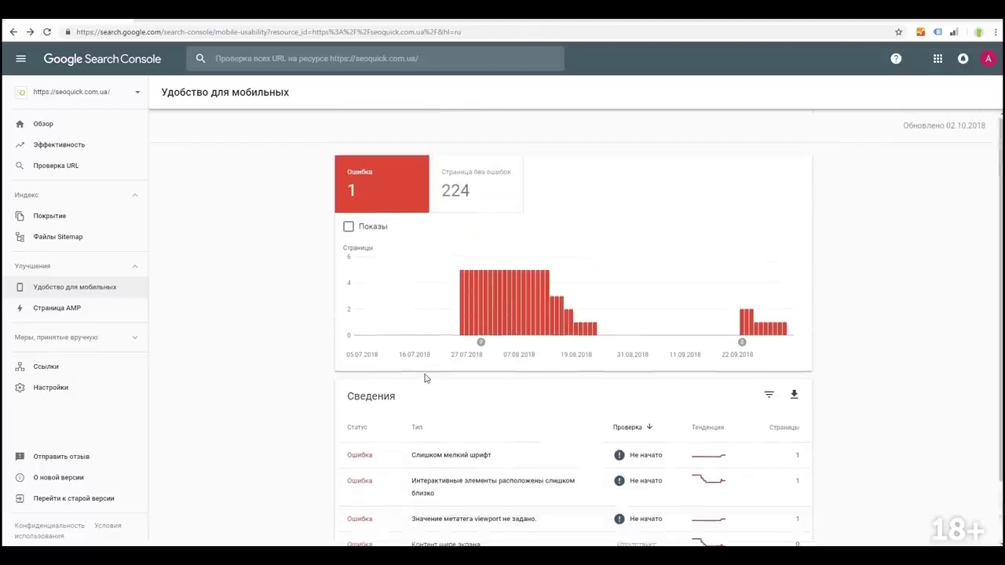
Open the Страница AMP report and examine its error chart and the error types in the Сведения table.
{"action": "left_click", "coordinate": [82, 314]}
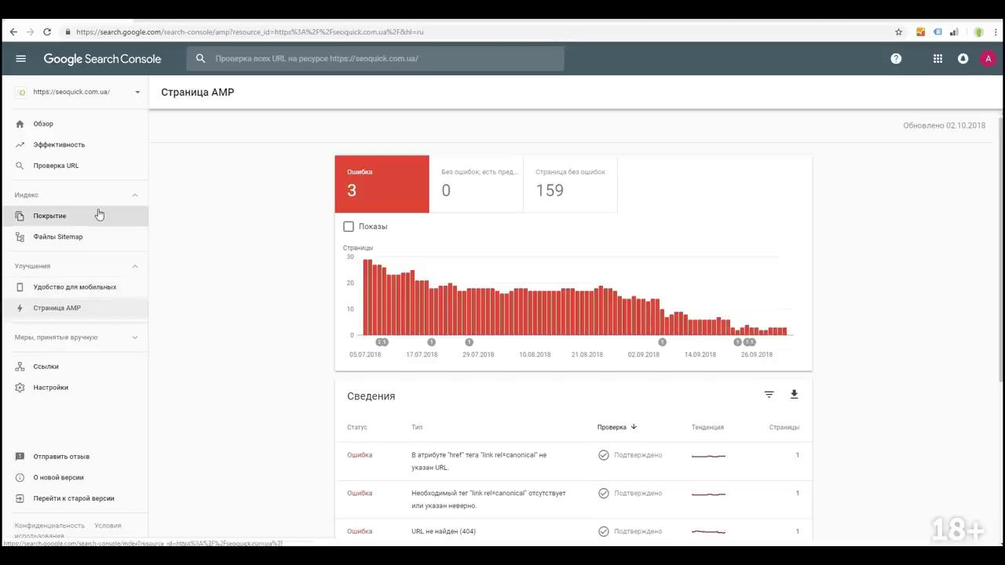
{"action": "scroll", "coordinate": [474, 334], "scroll_direction": "down", "scroll_amount": 2}
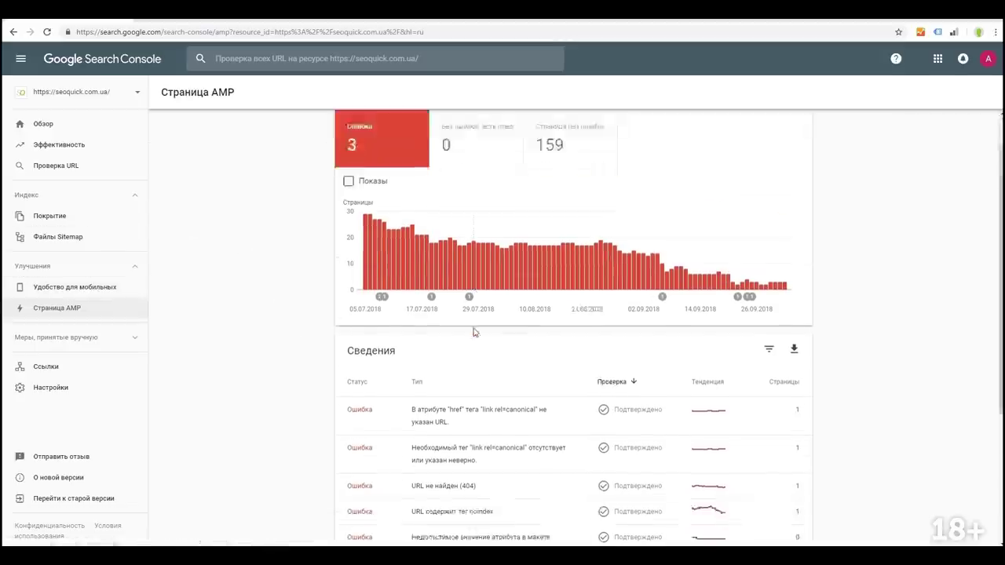
{"action": "scroll", "coordinate": [456, 348], "scroll_direction": "up", "scroll_amount": 2}
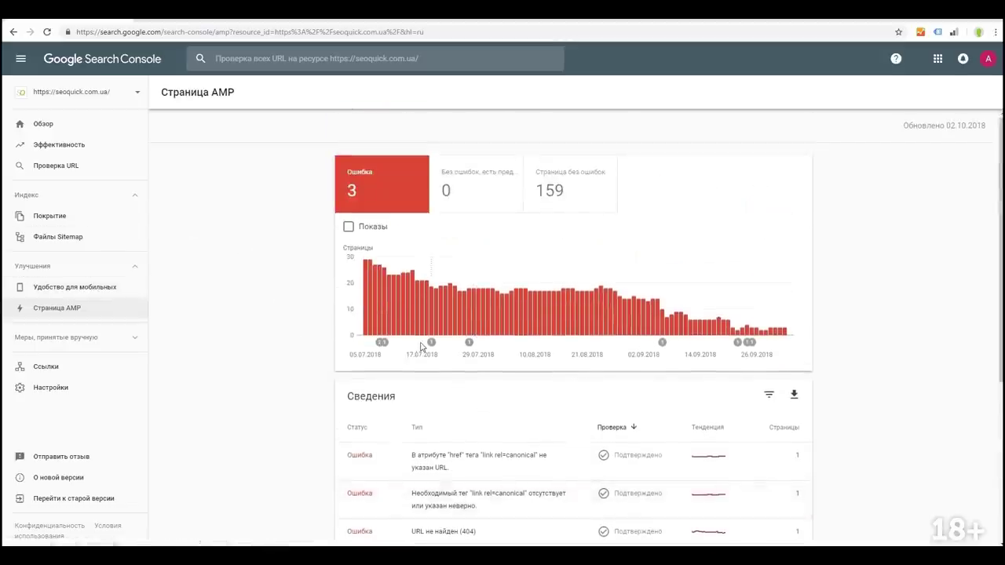
{"action": "mouse_move", "coordinate": [422, 346]}
{"action": "scroll", "coordinate": [423, 345], "scroll_direction": "down", "scroll_amount": 1}
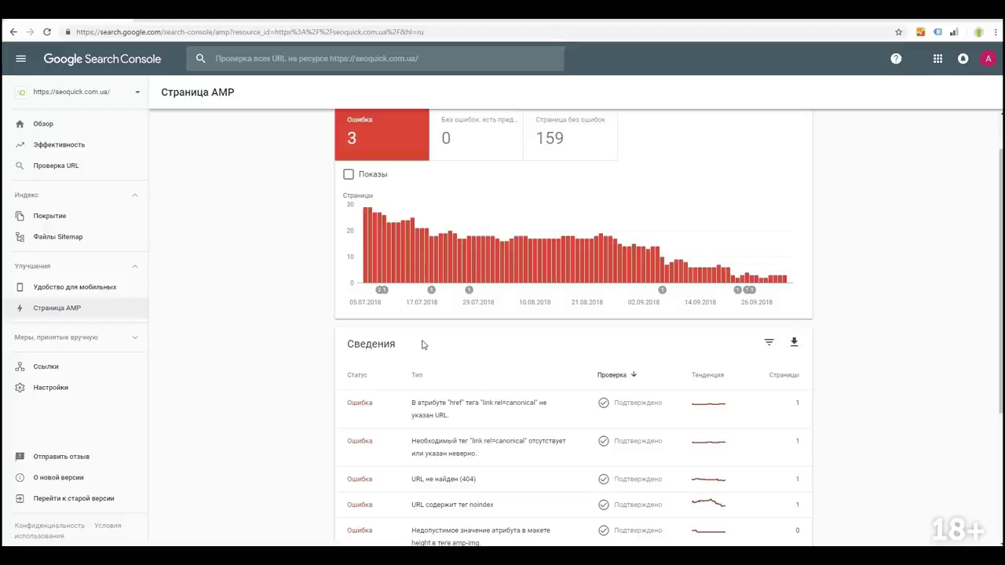
{"action": "scroll", "coordinate": [478, 348], "scroll_direction": "down", "scroll_amount": 1}
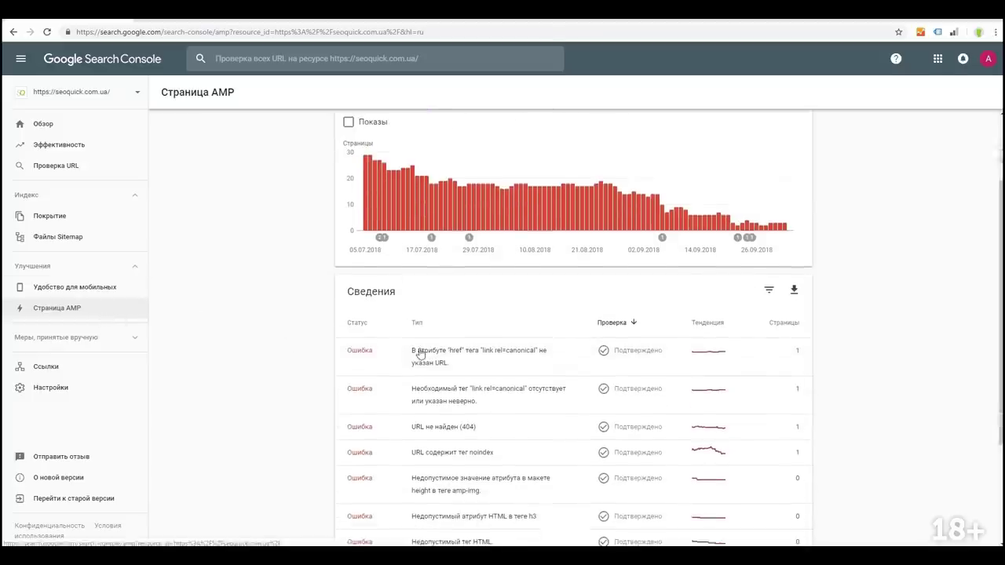
{"action": "scroll", "coordinate": [456, 353], "scroll_direction": "up", "scroll_amount": 1}
{"action": "scroll", "coordinate": [395, 353], "scroll_direction": "down", "scroll_amount": 4}
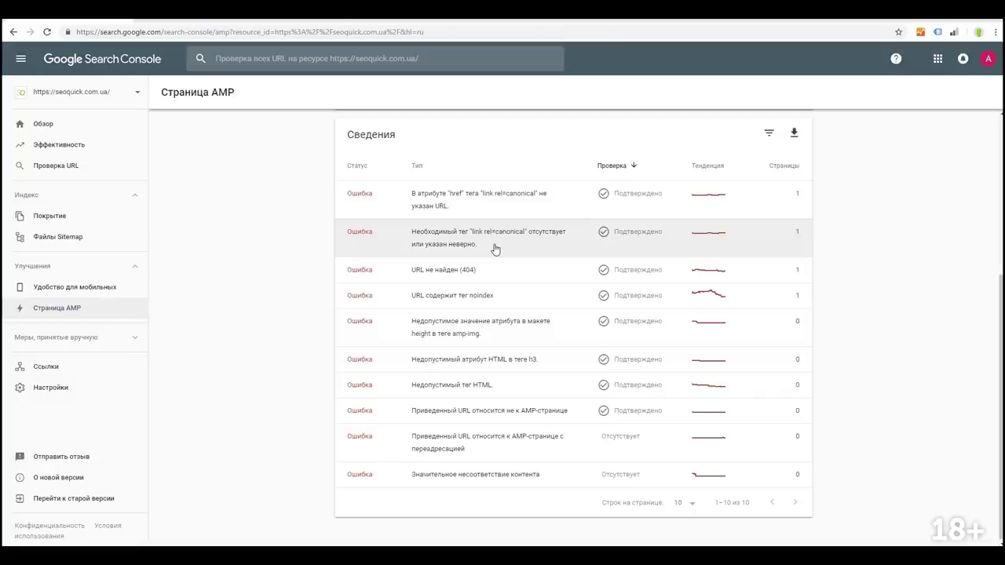
View the AMP error about the missing URL in the link rel=canonical href attribute and return to the AMP report.
{"action": "left_click", "coordinate": [637, 195]}
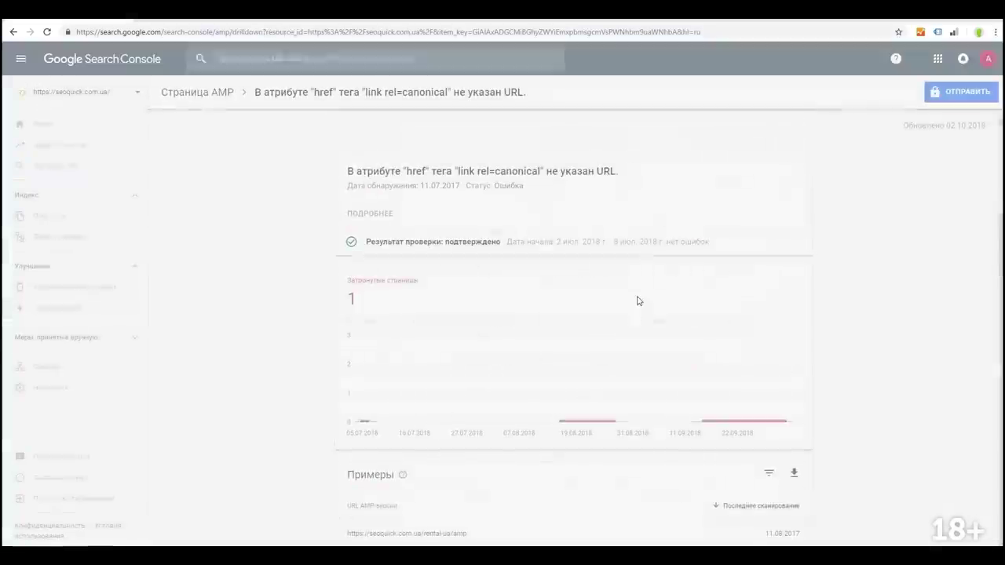
{"action": "scroll", "coordinate": [602, 307], "scroll_direction": "down", "scroll_amount": 1}
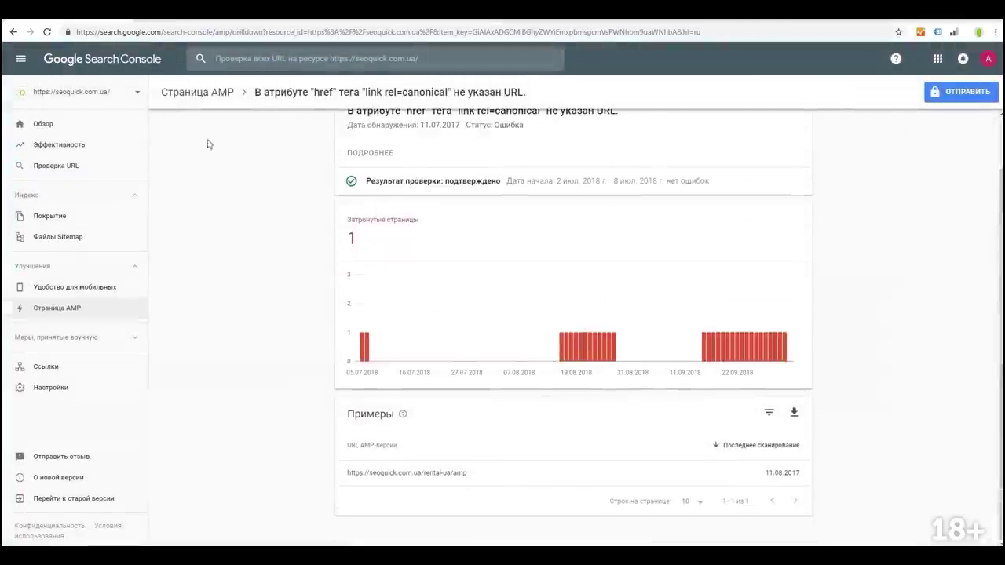
{"action": "key", "text": "alt+Left"}
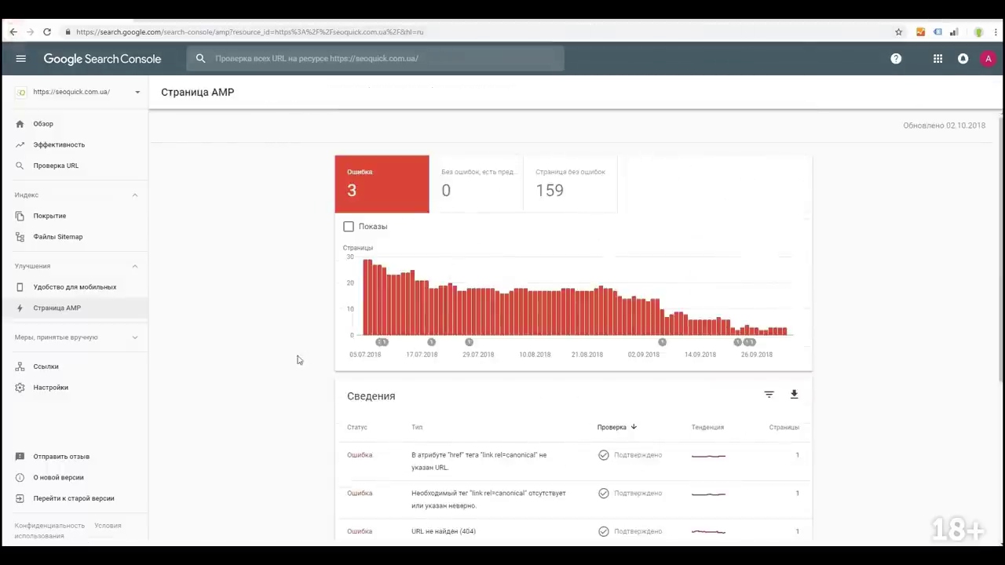
Open the Ссылки report and review the most linked pages, top linking sites and most common link texts.
{"action": "left_click", "coordinate": [100, 366]}
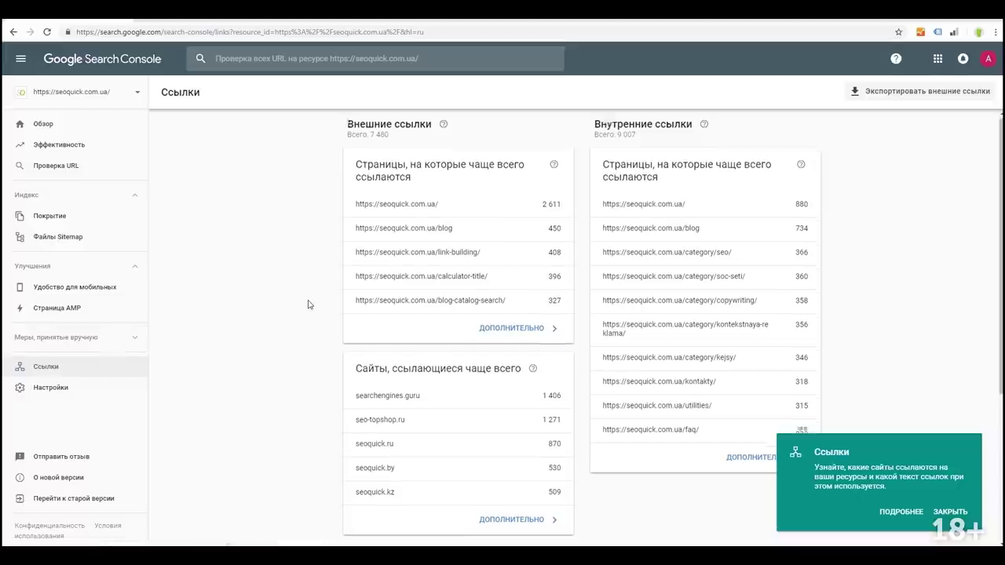
{"action": "scroll", "coordinate": [298, 304], "scroll_direction": "down", "scroll_amount": 2}
{"action": "scroll", "coordinate": [300, 301], "scroll_direction": "down", "scroll_amount": 1}
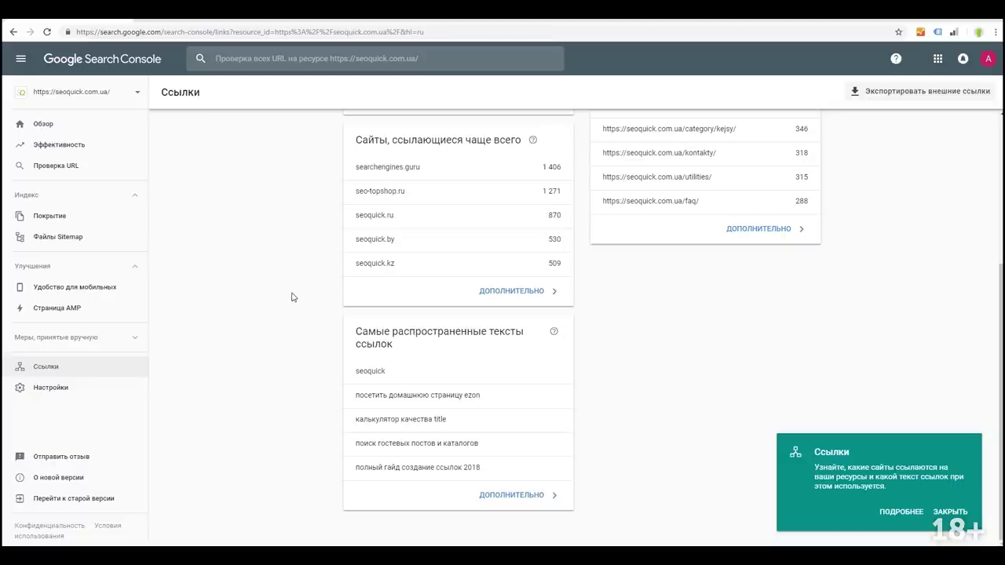
Dismiss the Ссылки tip and open the full Сайты, ссылающиеся чаще всего list to review the linking sites.
{"action": "scroll", "coordinate": [292, 296], "scroll_direction": "up", "scroll_amount": 3}
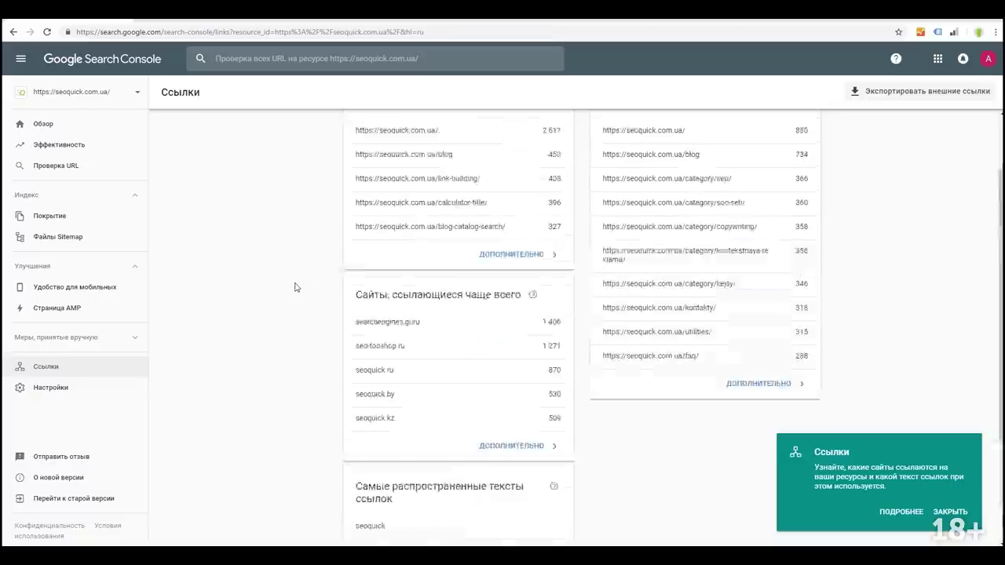
{"action": "left_click", "coordinate": [939, 512]}
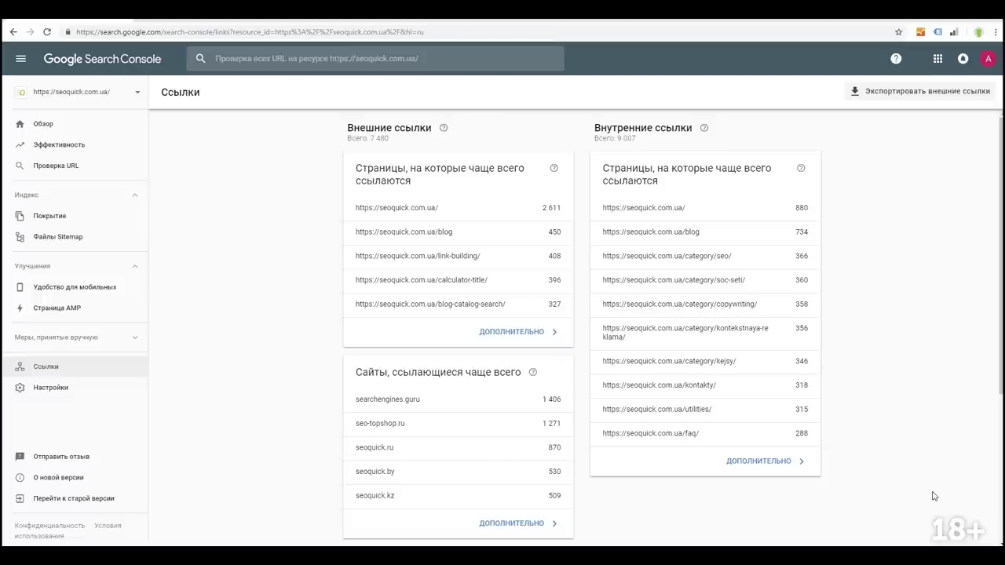
{"action": "scroll", "coordinate": [936, 487], "scroll_direction": "down", "scroll_amount": 2}
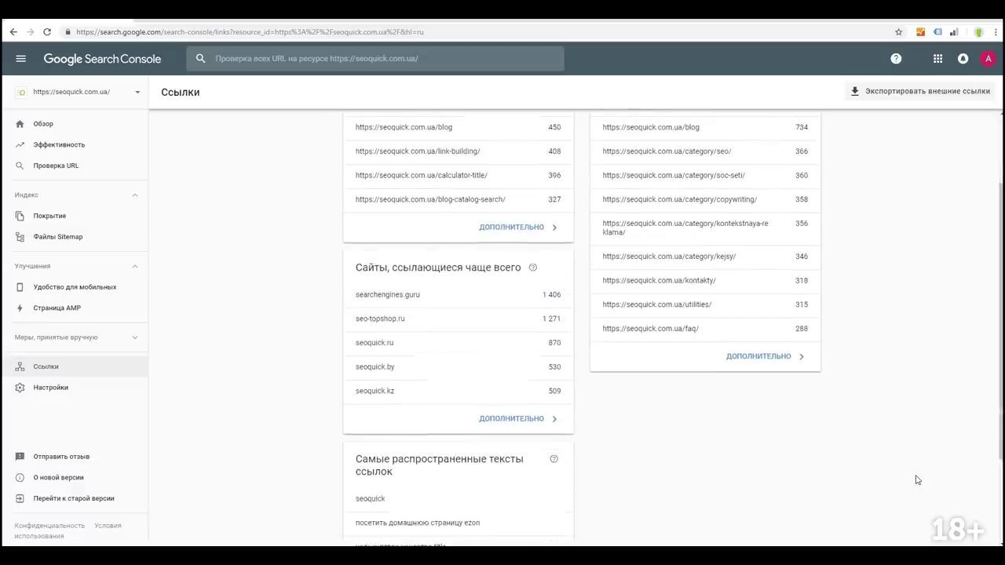
{"action": "left_click", "coordinate": [533, 419]}
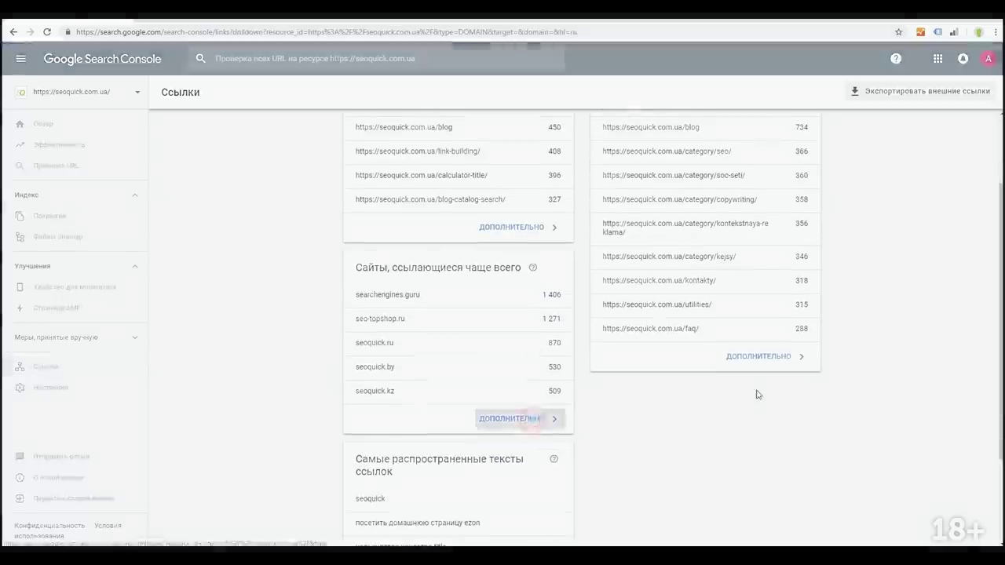
{"action": "scroll", "coordinate": [594, 316], "scroll_direction": "down", "scroll_amount": 2}
{"action": "scroll", "coordinate": [595, 315], "scroll_direction": "down", "scroll_amount": 2}
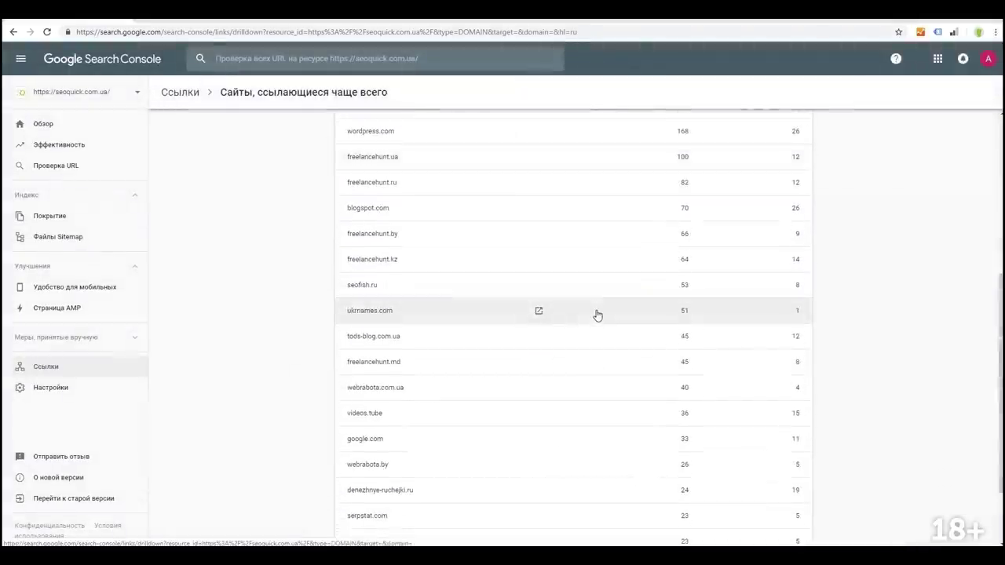
{"action": "scroll", "coordinate": [597, 315], "scroll_direction": "down", "scroll_amount": 2}
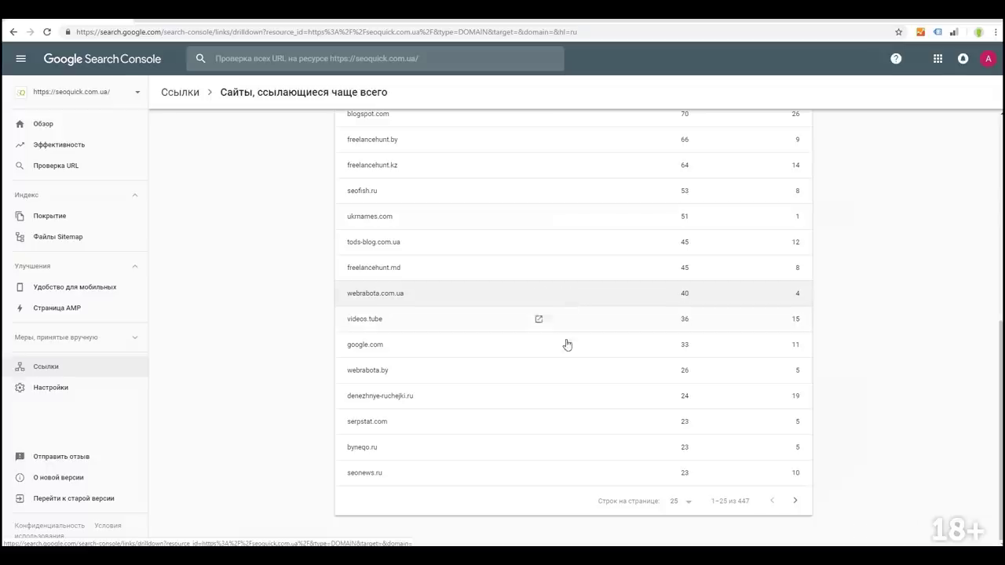
{"action": "scroll", "coordinate": [568, 343], "scroll_direction": "up", "scroll_amount": 5}
{"action": "scroll", "coordinate": [518, 360], "scroll_direction": "down", "scroll_amount": 5}
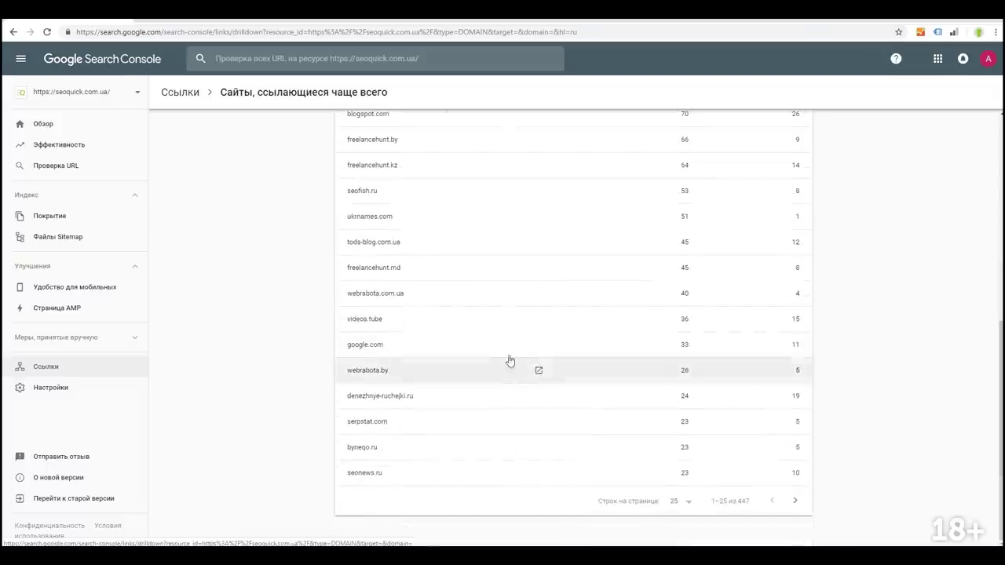
{"action": "scroll", "coordinate": [495, 348], "scroll_direction": "up", "scroll_amount": 5}
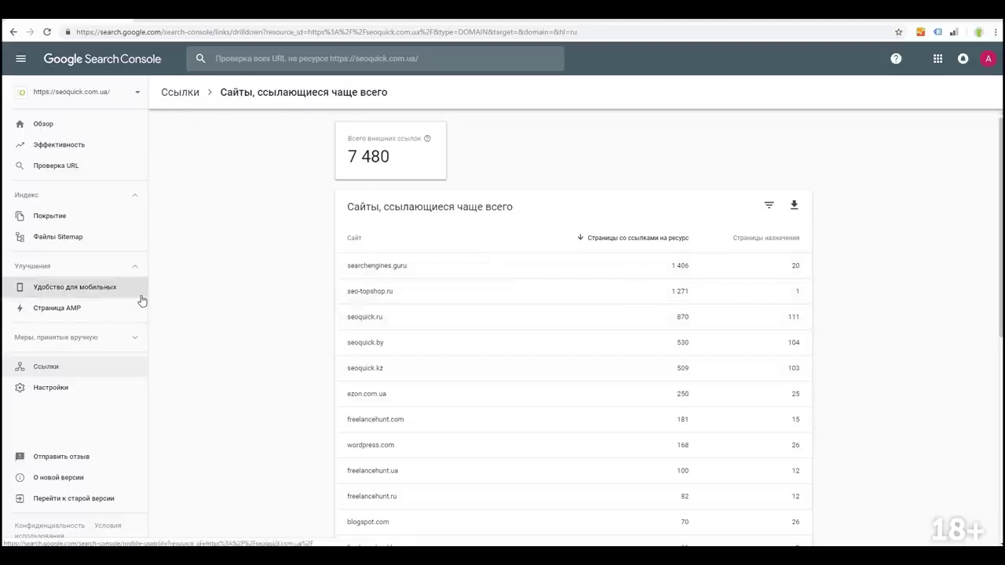
Open the property settings and view the users and their access levels under Пользователи и разрешения.
{"action": "left_click", "coordinate": [84, 389]}
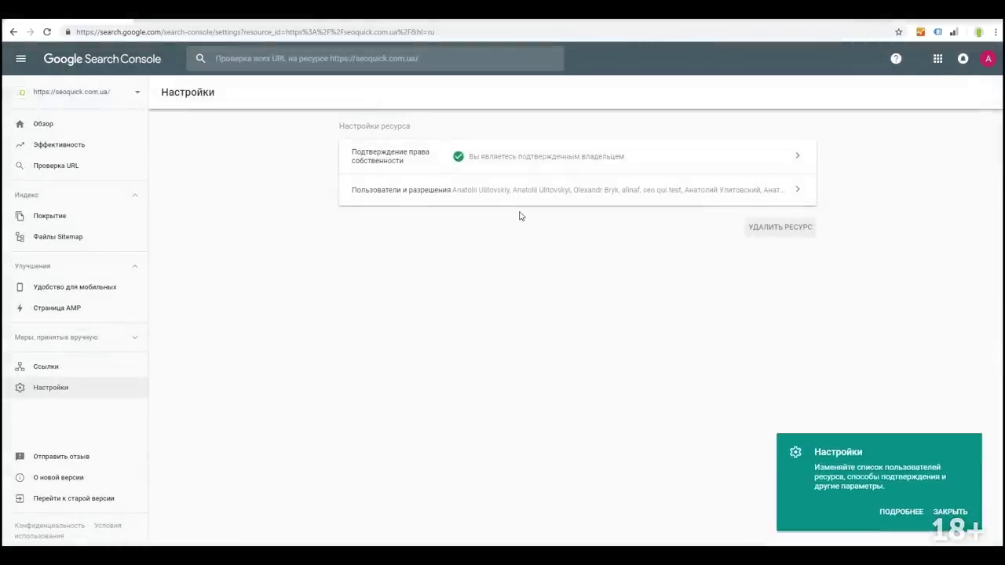
{"action": "left_click", "coordinate": [576, 191]}
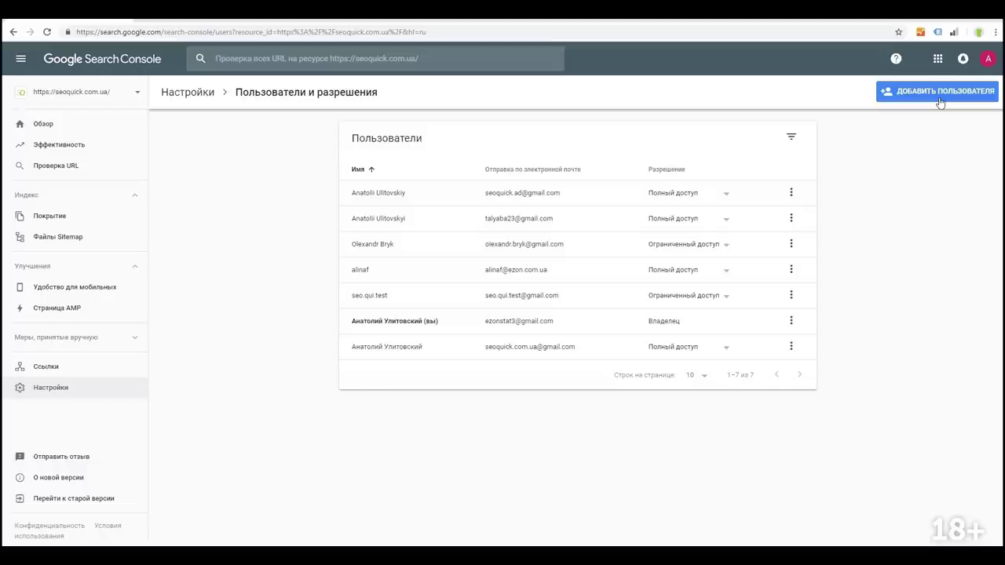
Switch to the old version of Search Console, view its dashboard and look through the Сообщения list.
{"action": "left_click", "coordinate": [52, 367]}
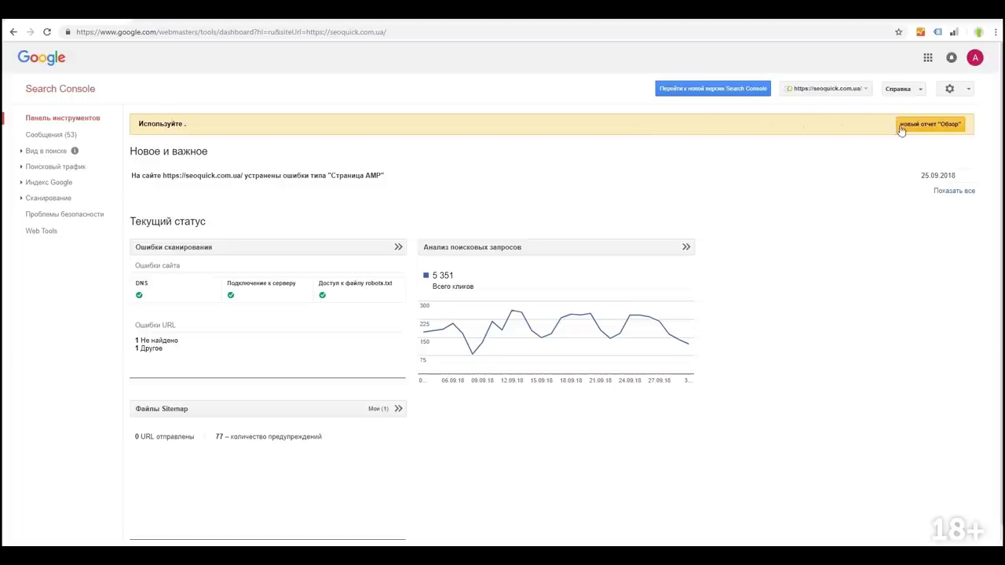
{"action": "mouse_move", "coordinate": [648, 179]}
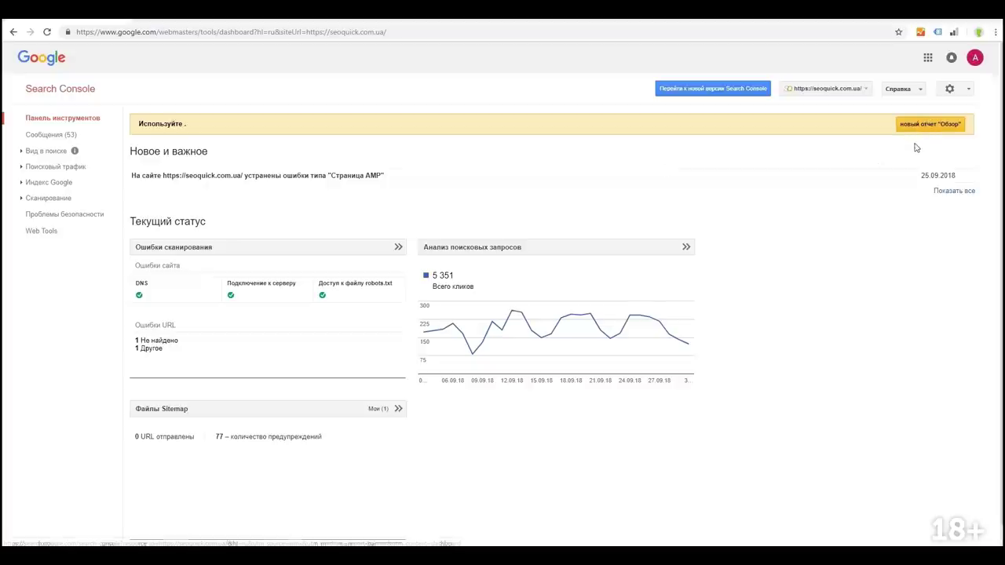
{"action": "mouse_move", "coordinate": [605, 178]}
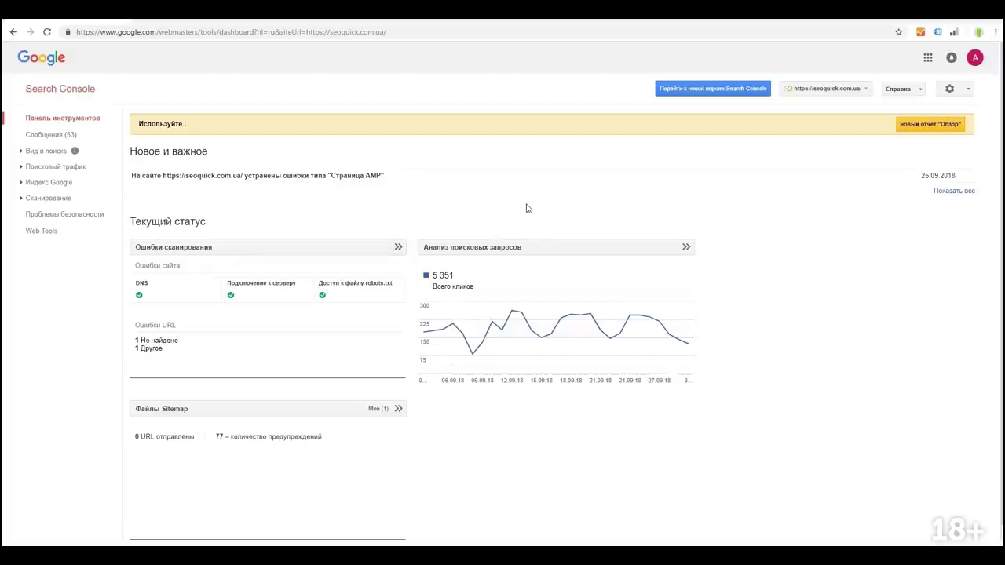
{"action": "left_click", "coordinate": [75, 135]}
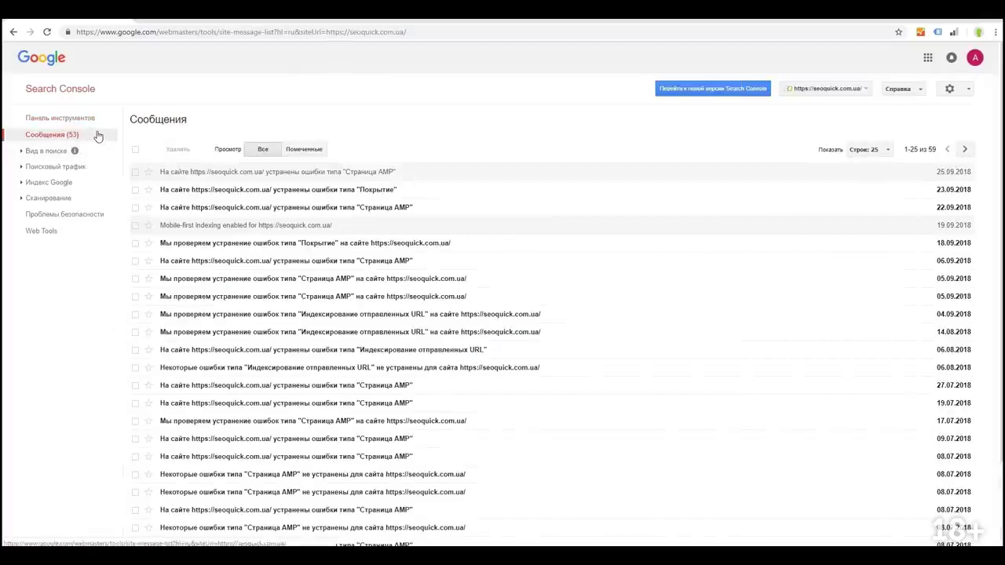
{"action": "scroll", "coordinate": [330, 318], "scroll_direction": "down", "scroll_amount": 3}
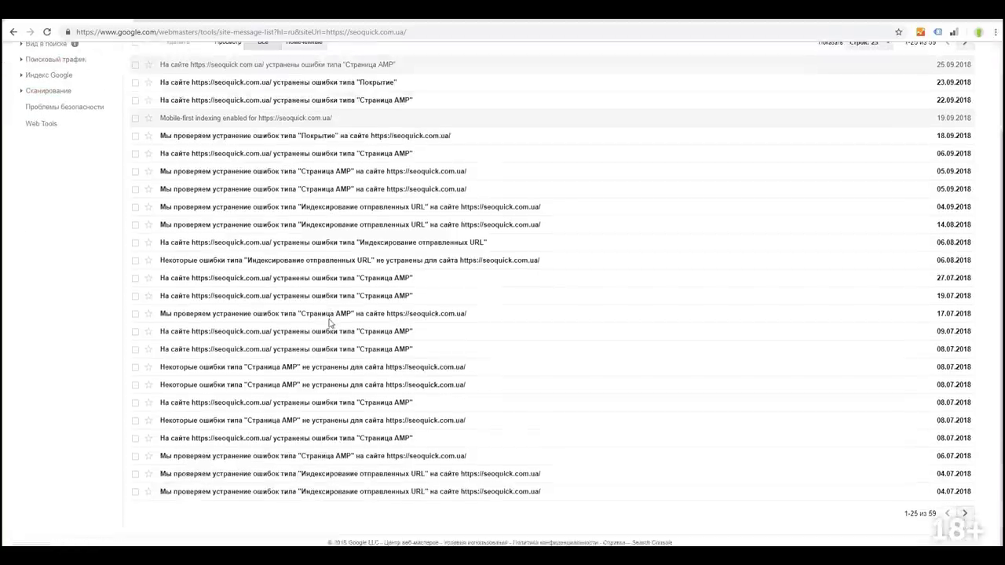
{"action": "scroll", "coordinate": [330, 318], "scroll_direction": "up", "scroll_amount": 3}
Open the Структурированные данные report under Вид в поиске and review its chart and data type table.
{"action": "left_click", "coordinate": [51, 151]}
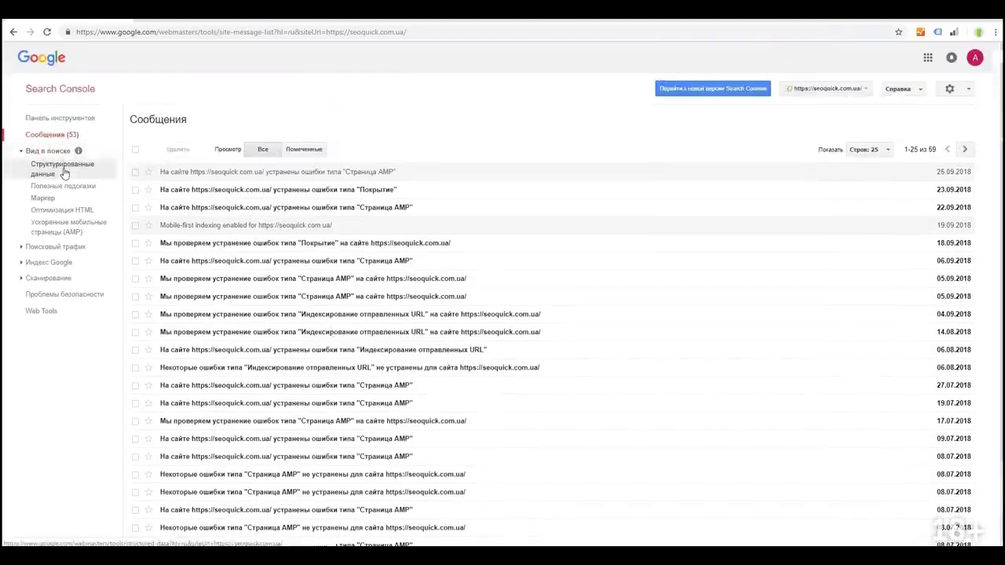
{"action": "left_click", "coordinate": [57, 172]}
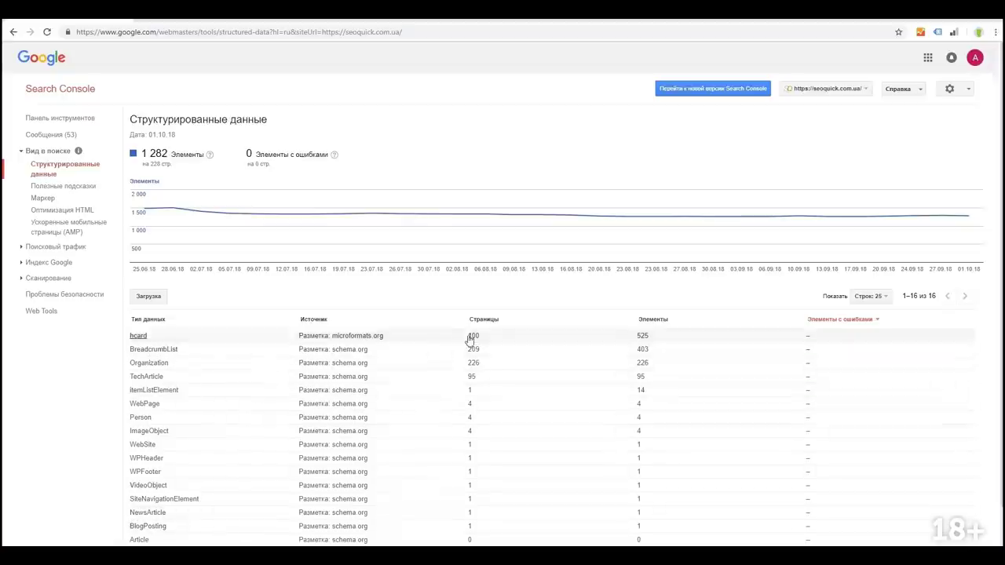
{"action": "scroll", "coordinate": [832, 476], "scroll_direction": "down", "scroll_amount": 2}
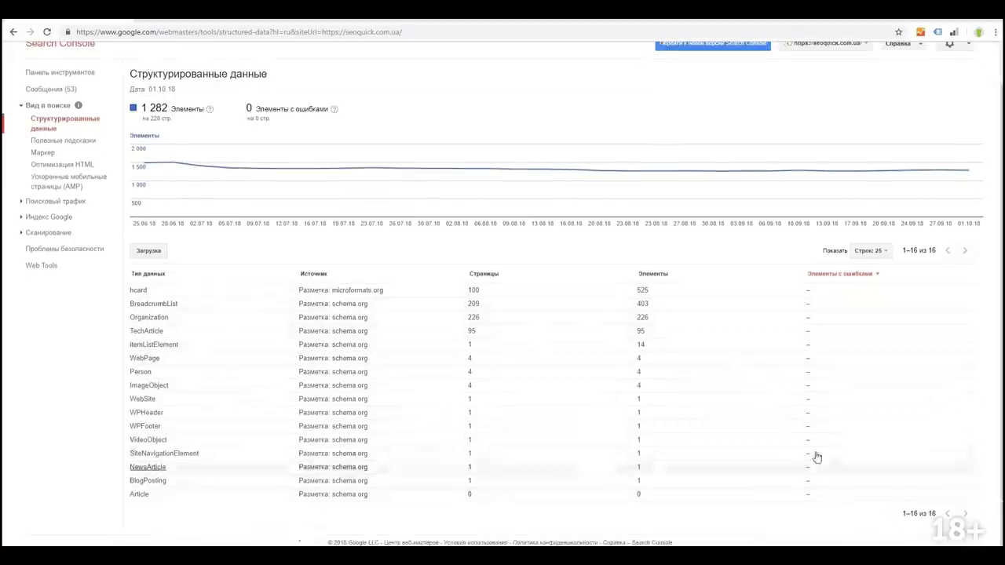
{"action": "scroll", "coordinate": [814, 456], "scroll_direction": "up", "scroll_amount": 2}
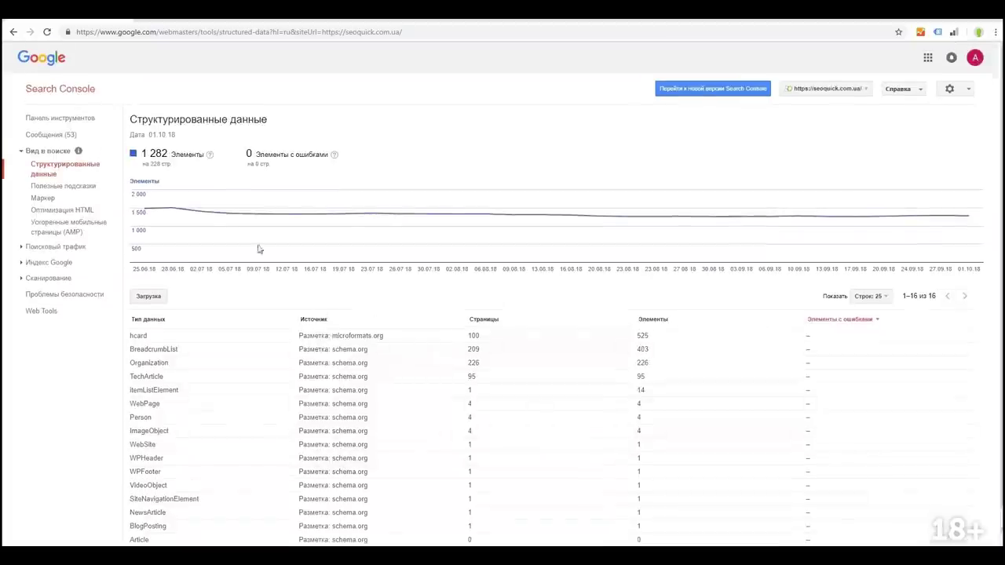
Open the Полезные подсказки report and its Search Gallery guide, and look through the Enhancements and Content types examples.
{"action": "left_click", "coordinate": [83, 188]}
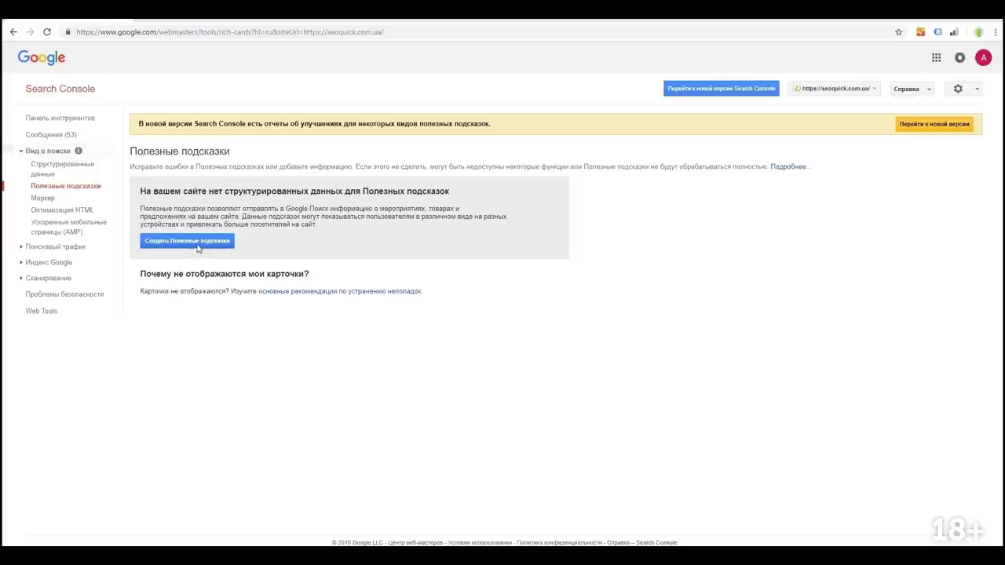
{"action": "left_click", "coordinate": [940, 19]}
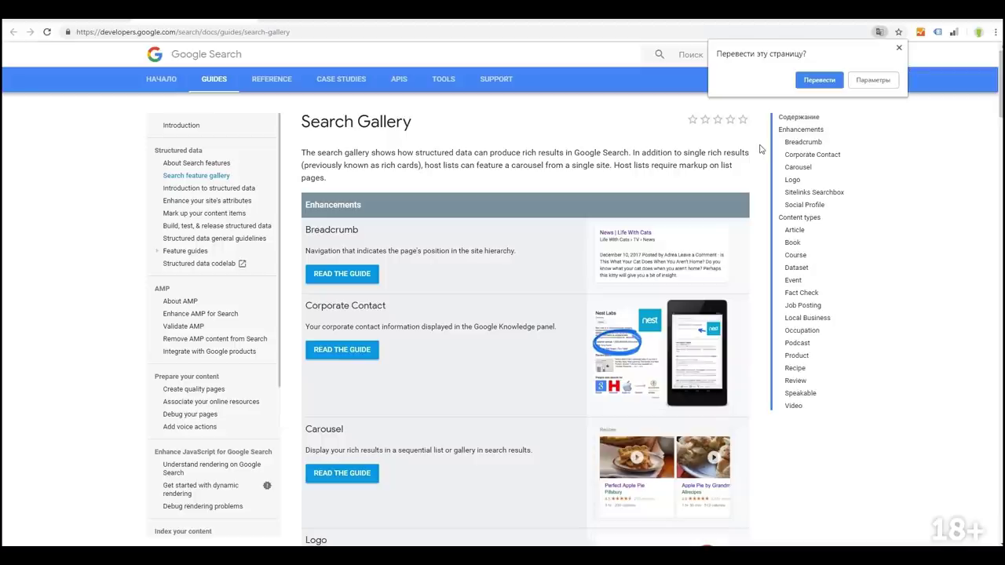
{"action": "scroll", "coordinate": [495, 307], "scroll_direction": "down", "scroll_amount": 4}
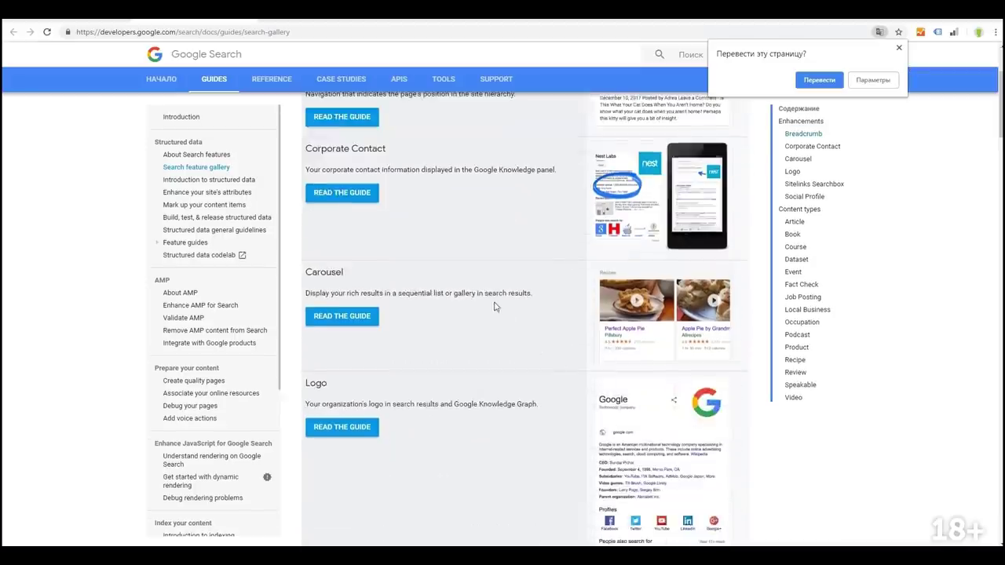
{"action": "scroll", "coordinate": [498, 306], "scroll_direction": "up", "scroll_amount": 4}
{"action": "scroll", "coordinate": [498, 303], "scroll_direction": "down", "scroll_amount": 1}
{"action": "scroll", "coordinate": [499, 303], "scroll_direction": "down", "scroll_amount": 2}
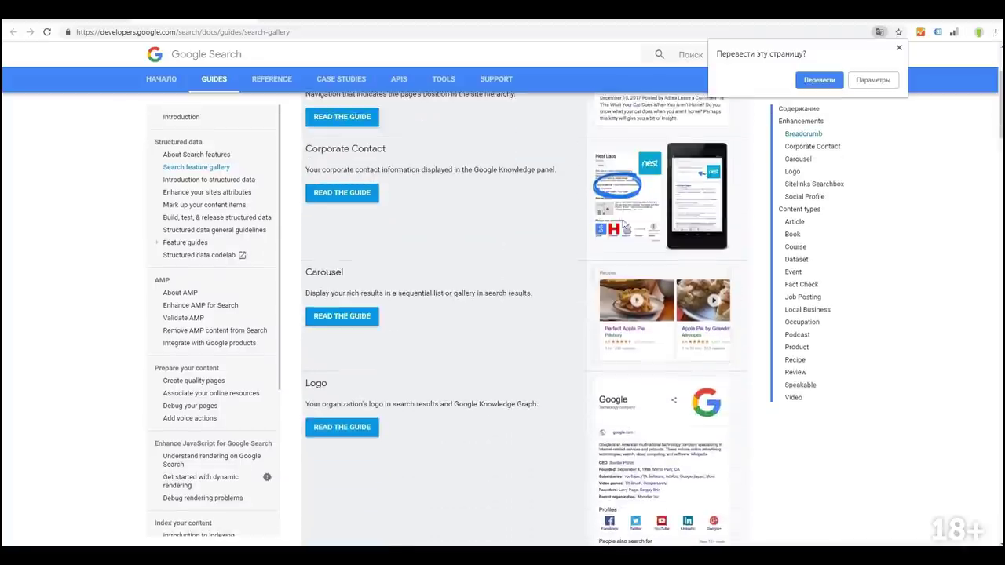
{"action": "scroll", "coordinate": [528, 241], "scroll_direction": "down", "scroll_amount": 3}
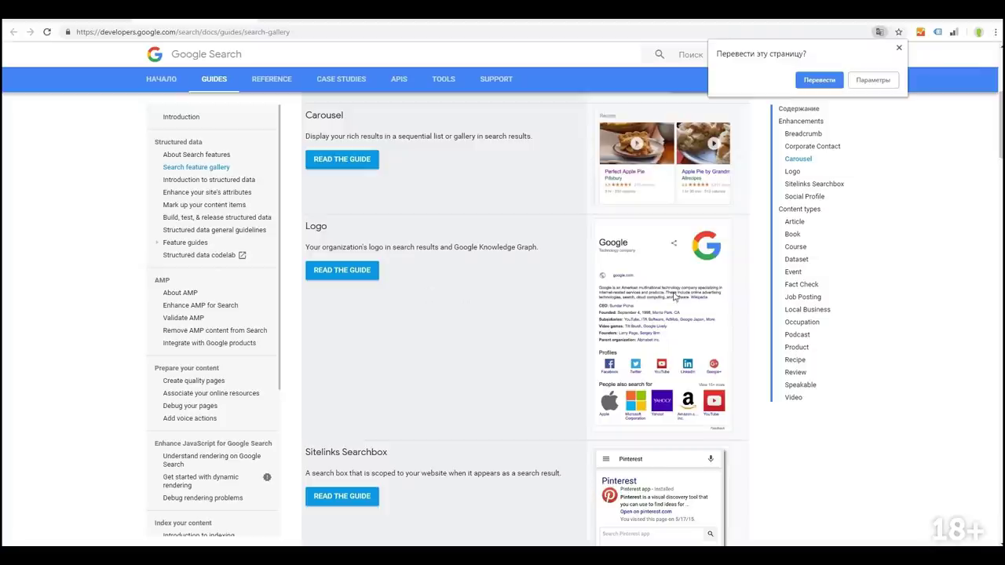
{"action": "scroll", "coordinate": [643, 333], "scroll_direction": "down", "scroll_amount": 3}
{"action": "scroll", "coordinate": [621, 459], "scroll_direction": "down", "scroll_amount": 4}
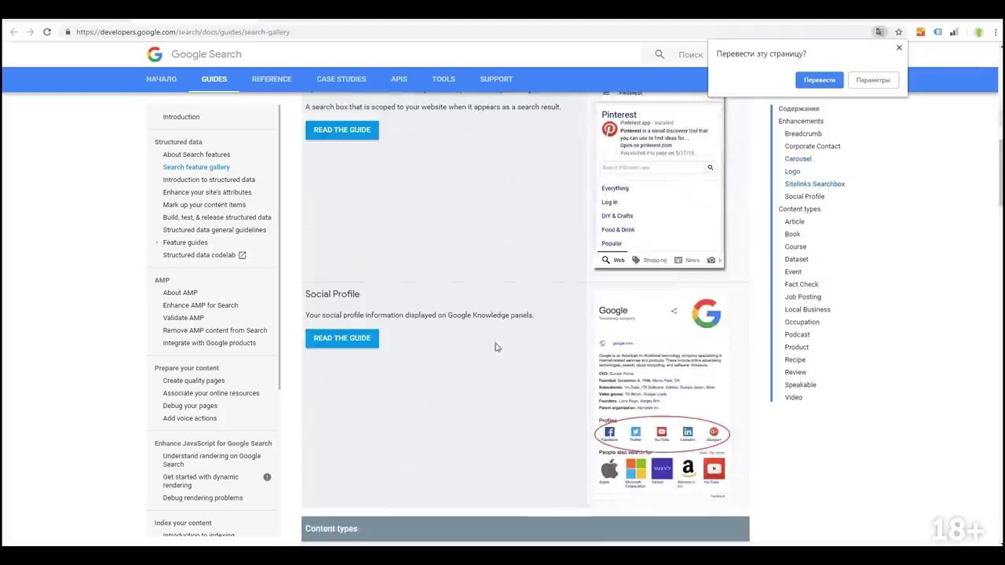
{"action": "scroll", "coordinate": [667, 357], "scroll_direction": "down", "scroll_amount": 4}
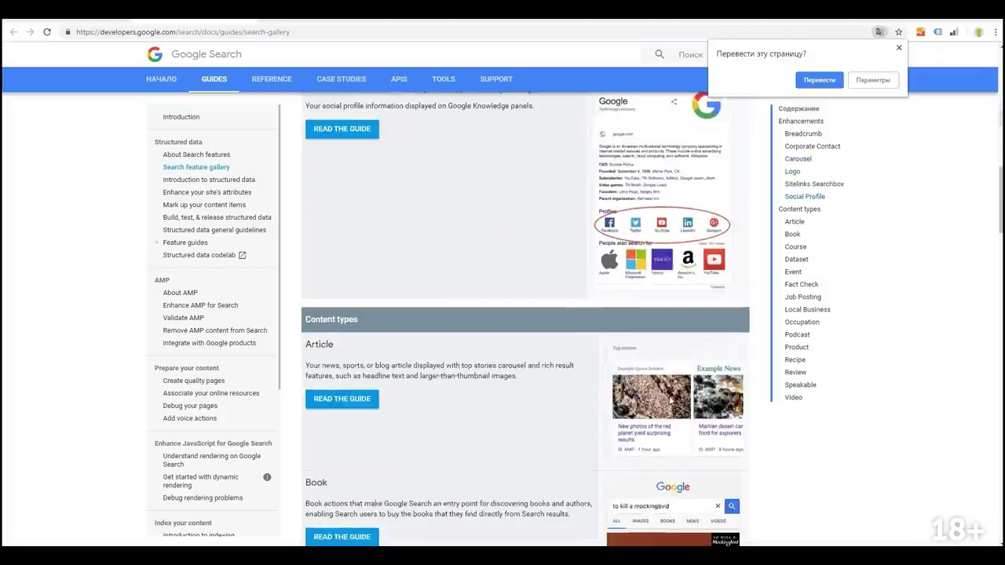
{"action": "scroll", "coordinate": [669, 401], "scroll_direction": "down", "scroll_amount": 3}
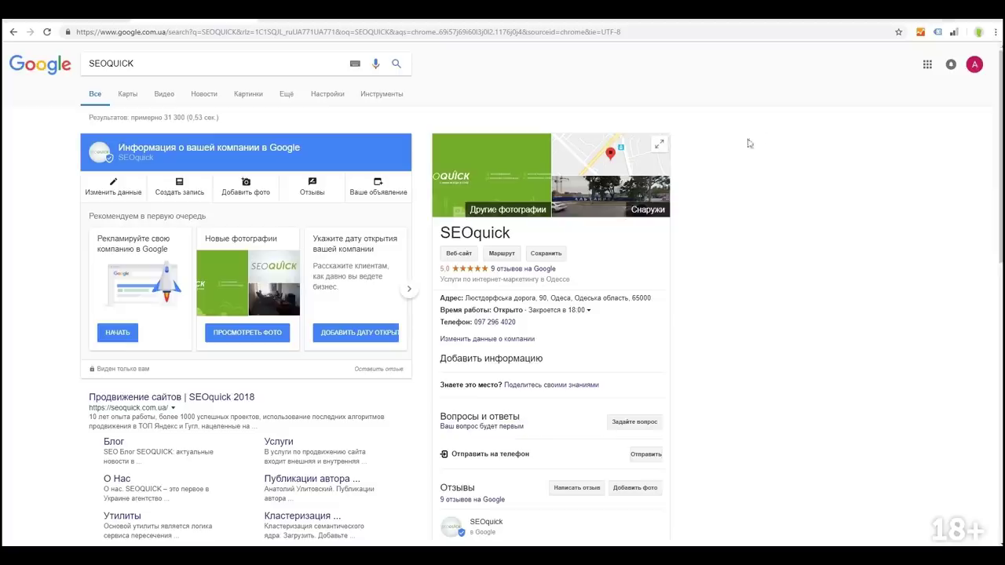
Examine the Google results page for SEOQUICK, including the company card, sitelinks and video carousel, and return to the Полезные подсказки report.
{"action": "scroll", "coordinate": [748, 142], "scroll_direction": "down", "scroll_amount": 5}
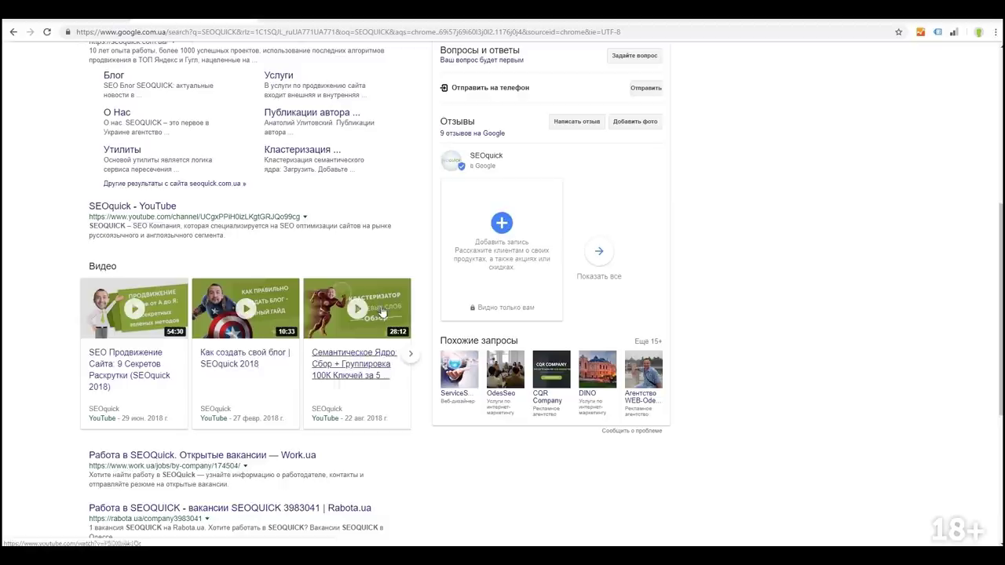
{"action": "scroll", "coordinate": [542, 377], "scroll_direction": "up", "scroll_amount": 3}
{"action": "scroll", "coordinate": [573, 336], "scroll_direction": "up", "scroll_amount": 2}
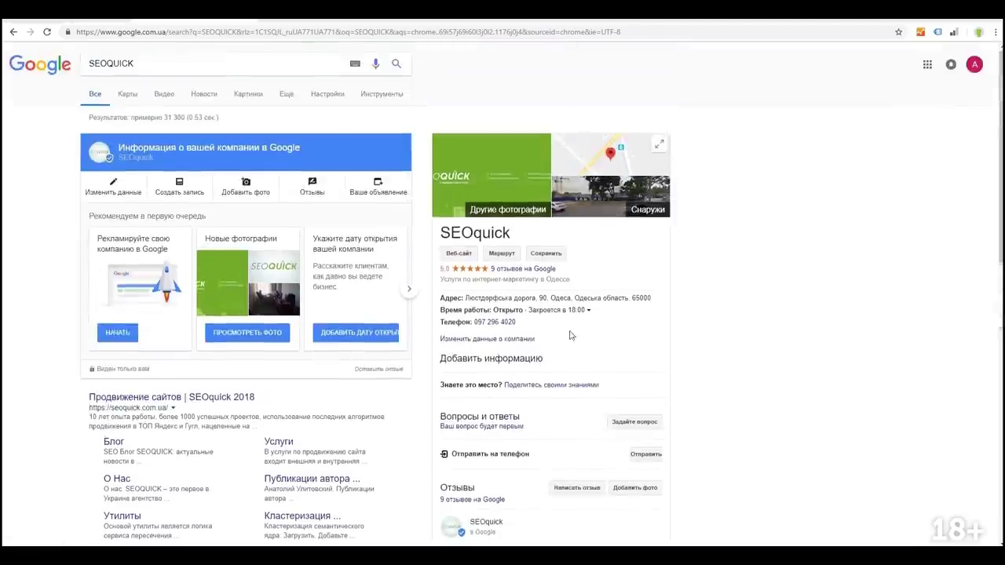
{"action": "scroll", "coordinate": [483, 338], "scroll_direction": "down", "scroll_amount": 3}
{"action": "scroll", "coordinate": [369, 314], "scroll_direction": "up", "scroll_amount": 2}
{"action": "scroll", "coordinate": [281, 255], "scroll_direction": "up", "scroll_amount": 1}
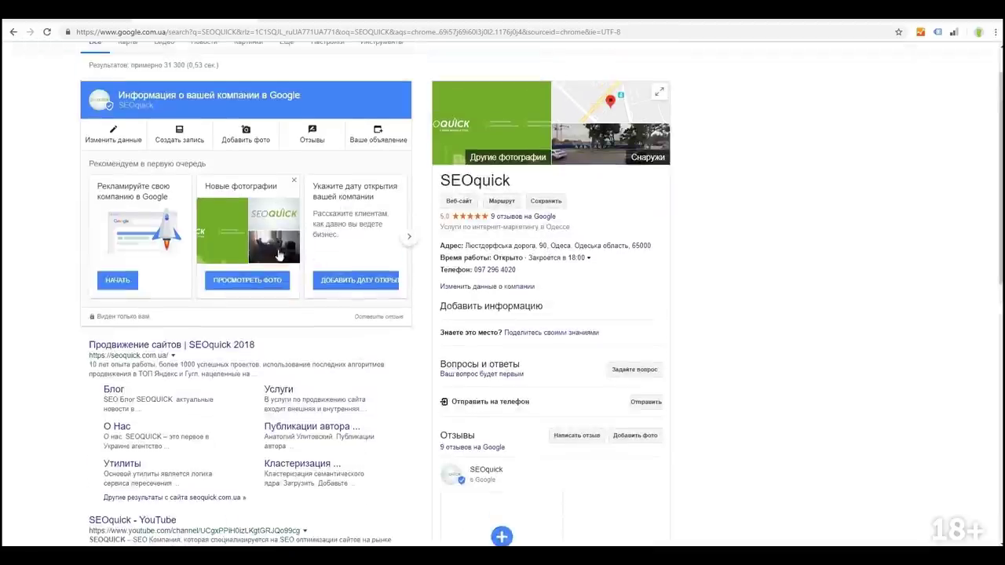
{"action": "scroll", "coordinate": [279, 257], "scroll_direction": "down", "scroll_amount": 7}
{"action": "scroll", "coordinate": [279, 259], "scroll_direction": "up", "scroll_amount": 10}
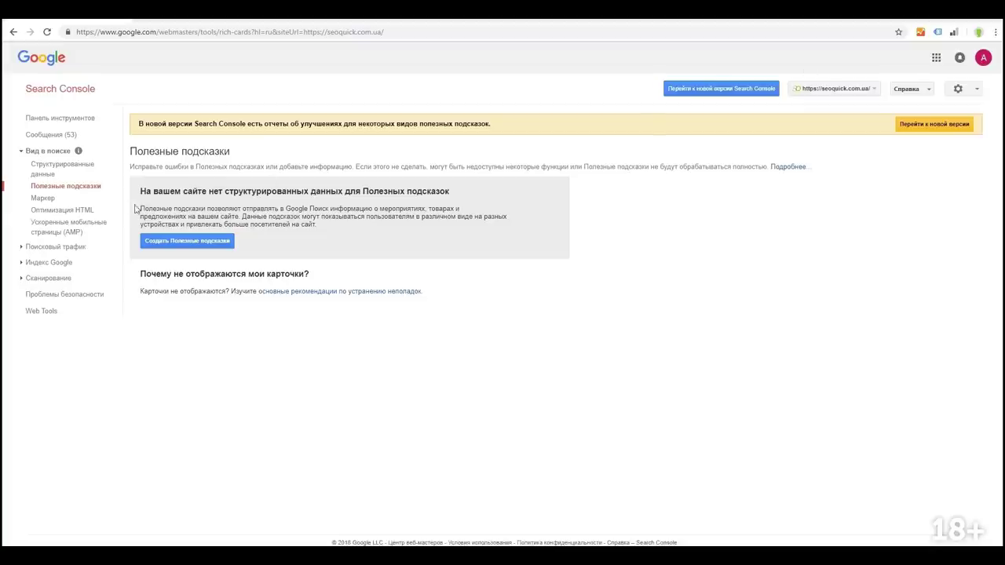
Open the Анализ поисковых запросов report under Поисковый трафик and review the clicks chart and query list.
{"action": "left_click", "coordinate": [69, 201]}
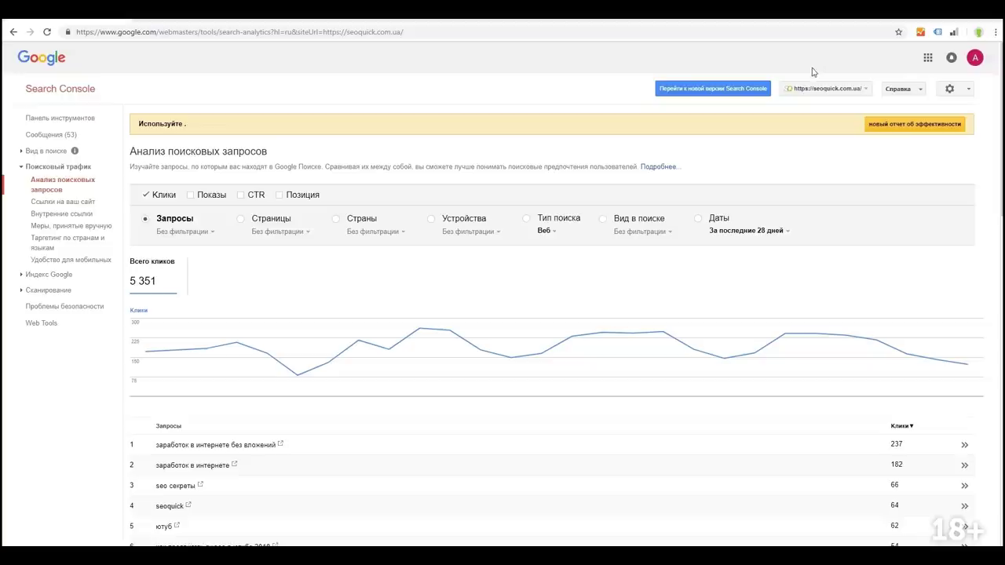
{"action": "scroll", "coordinate": [470, 218], "scroll_direction": "down", "scroll_amount": 2}
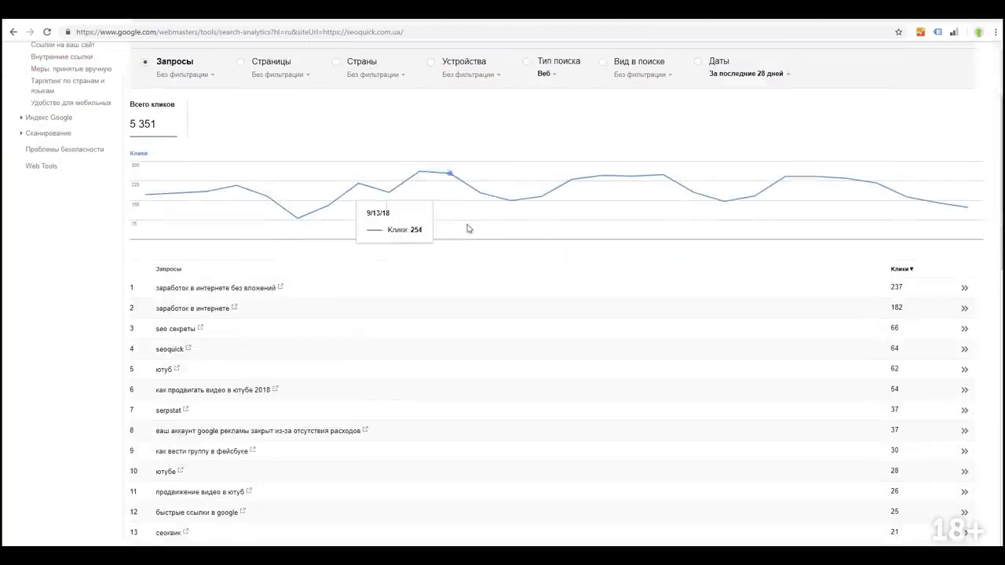
{"action": "scroll", "coordinate": [463, 227], "scroll_direction": "down", "scroll_amount": 2}
{"action": "scroll", "coordinate": [455, 231], "scroll_direction": "up", "scroll_amount": 5}
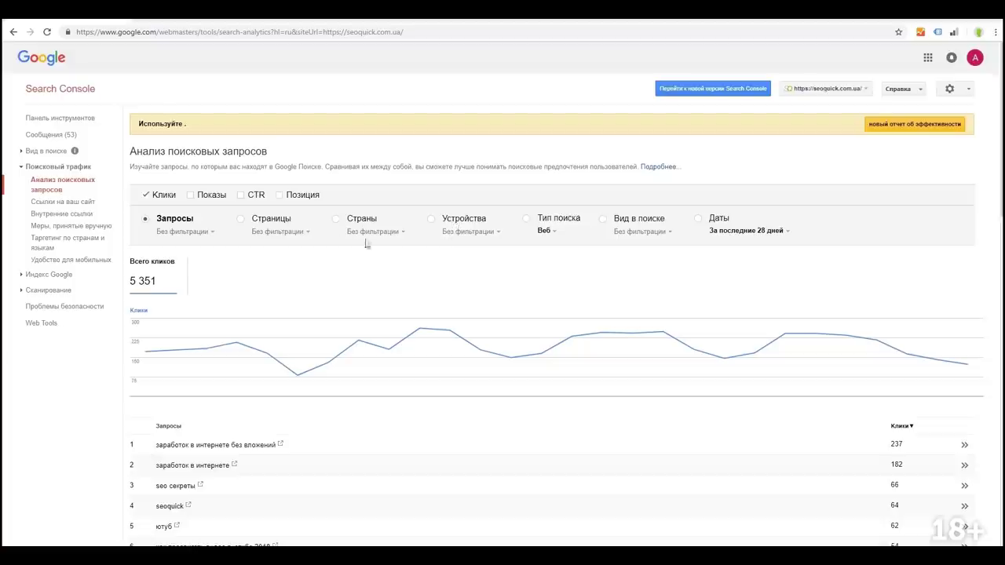
Look at the URL filter for Страницы without applying it, and review the search query list.
{"action": "left_click", "coordinate": [278, 232]}
{"action": "left_click", "coordinate": [307, 248]}
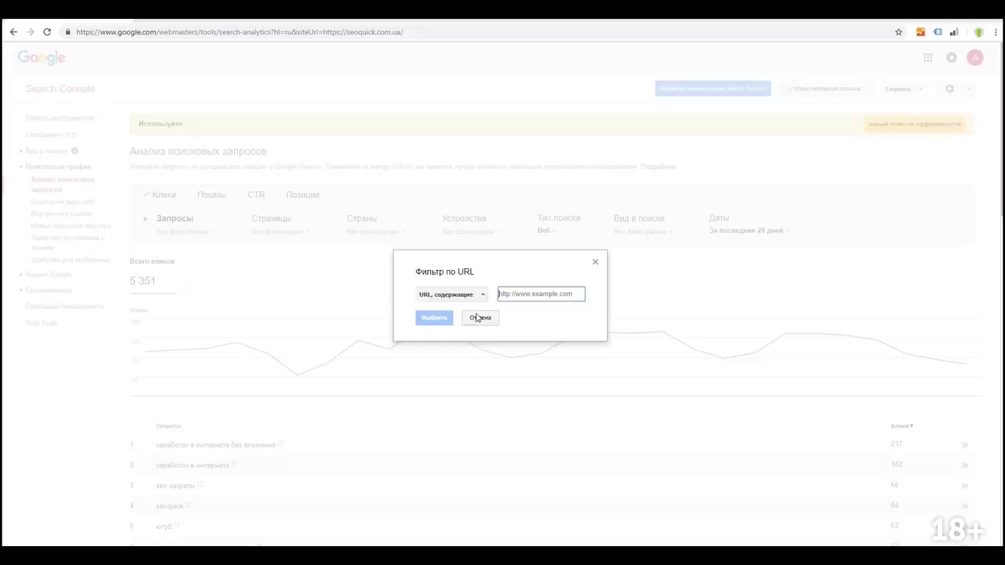
{"action": "left_click", "coordinate": [478, 317]}
{"action": "scroll", "coordinate": [332, 247], "scroll_direction": "down", "scroll_amount": 2}
{"action": "scroll", "coordinate": [386, 269], "scroll_direction": "up", "scroll_amount": 2}
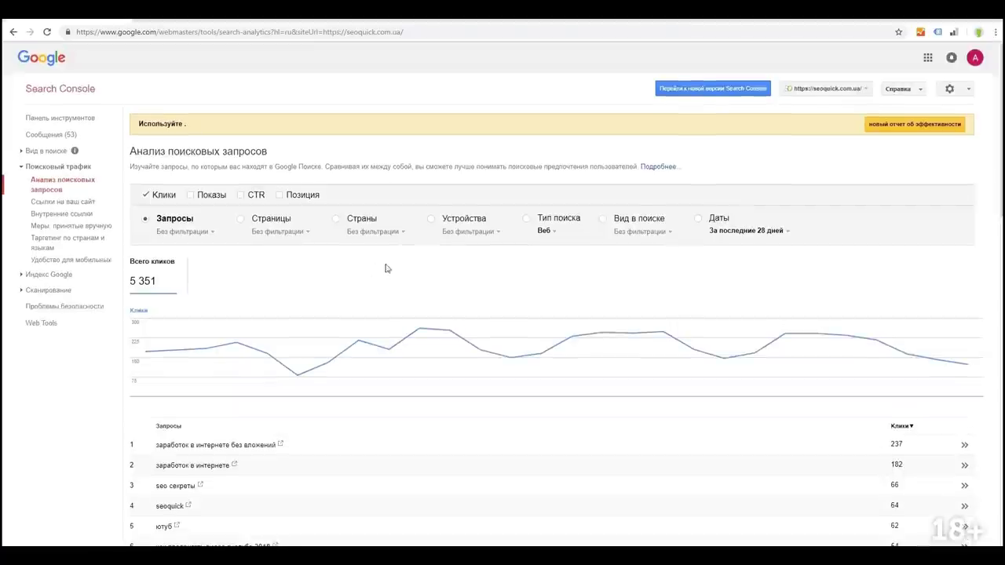
{"action": "scroll", "coordinate": [299, 264], "scroll_direction": "down", "scroll_amount": 1}
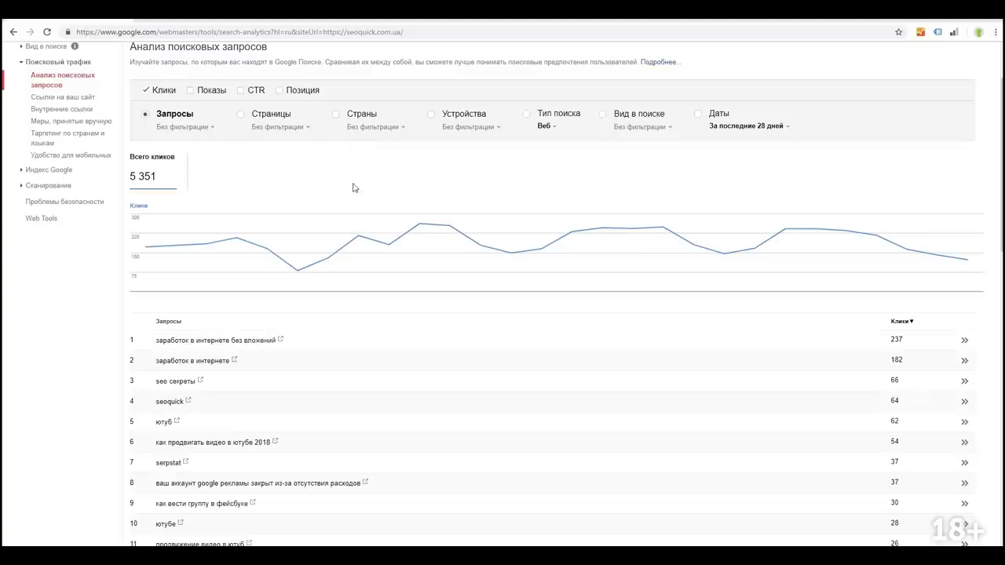
Add the Показы and CTR metrics to the Анализ поисковых запросов report.
{"action": "scroll", "coordinate": [353, 187], "scroll_direction": "up", "scroll_amount": 1}
{"action": "left_click", "coordinate": [191, 195]}
{"action": "left_click", "coordinate": [243, 196]}
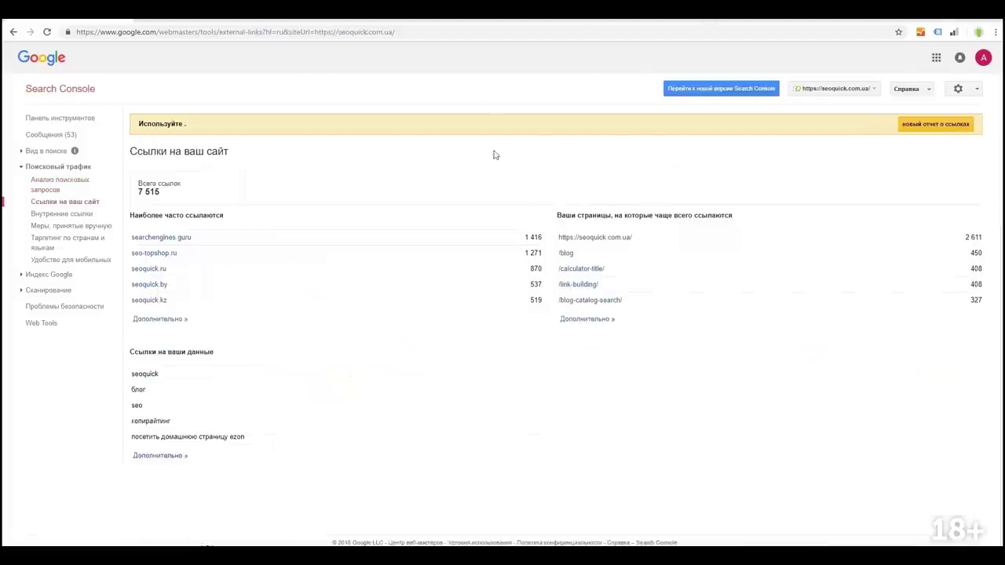
View the Внутренние ссылки report and return to the Ссылки на ваш сайт report.
{"action": "left_click", "coordinate": [58, 214]}
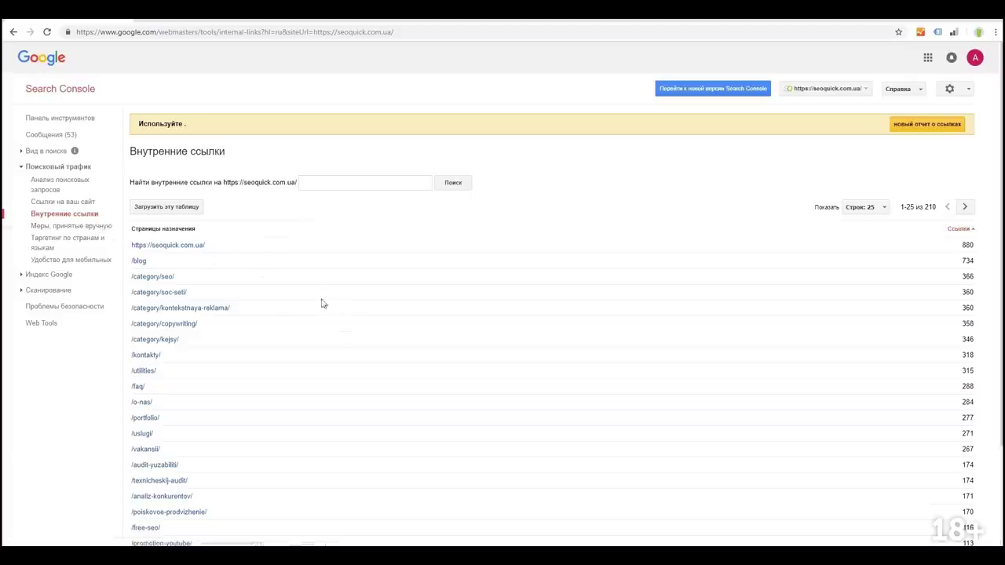
{"action": "left_click", "coordinate": [73, 203]}
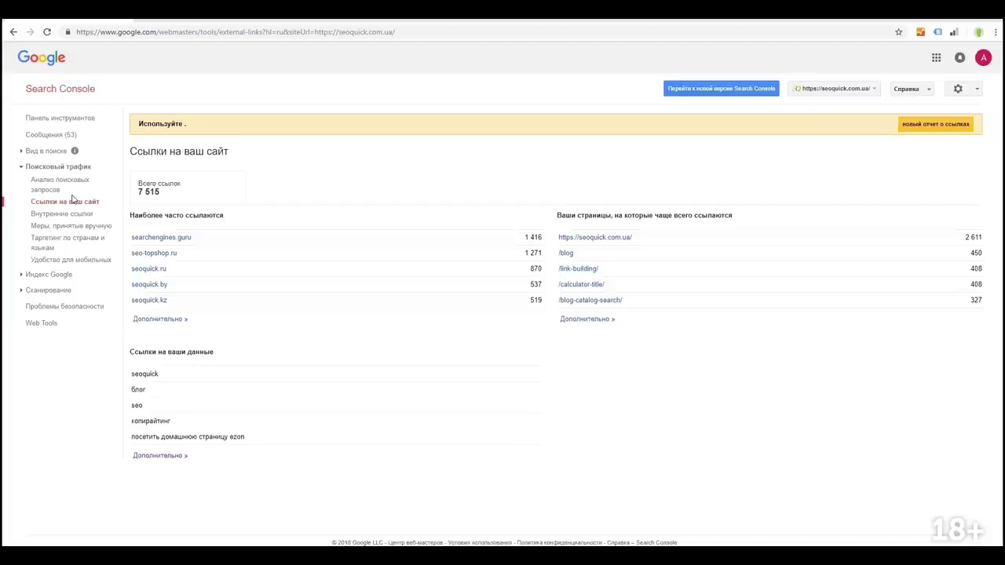
Open the full list of linking domains, review the pages searchengines.guru links to, and return to the Ссылки на ваш сайт overview.
{"action": "left_click", "coordinate": [149, 318]}
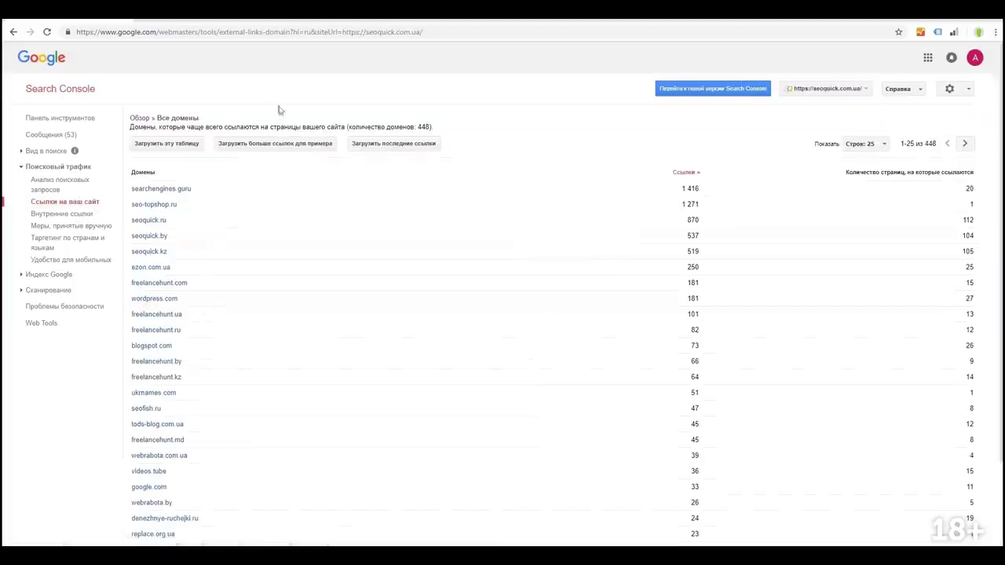
{"action": "left_click", "coordinate": [173, 193]}
{"action": "scroll", "coordinate": [458, 281], "scroll_direction": "down", "scroll_amount": 2}
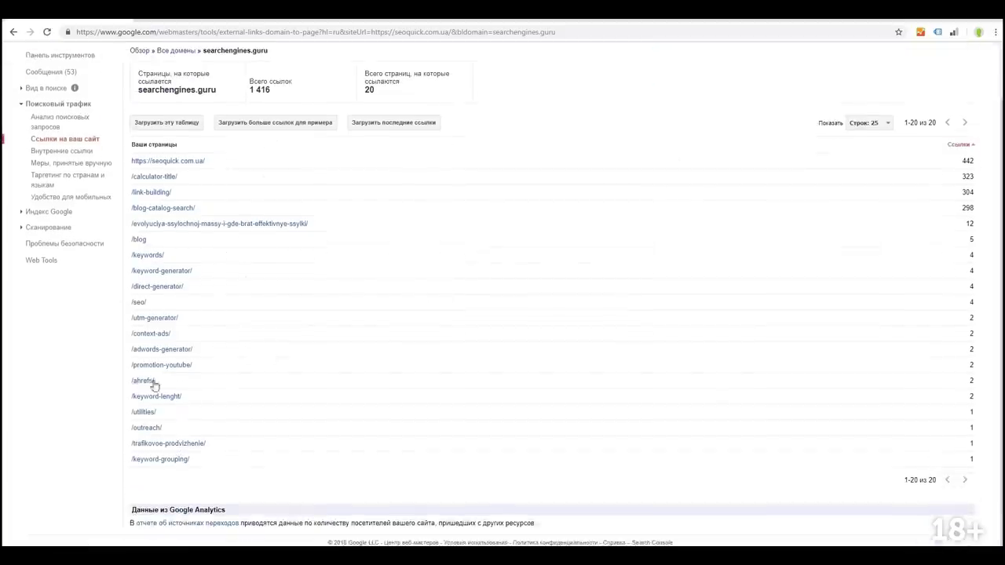
{"action": "left_click", "coordinate": [84, 141]}
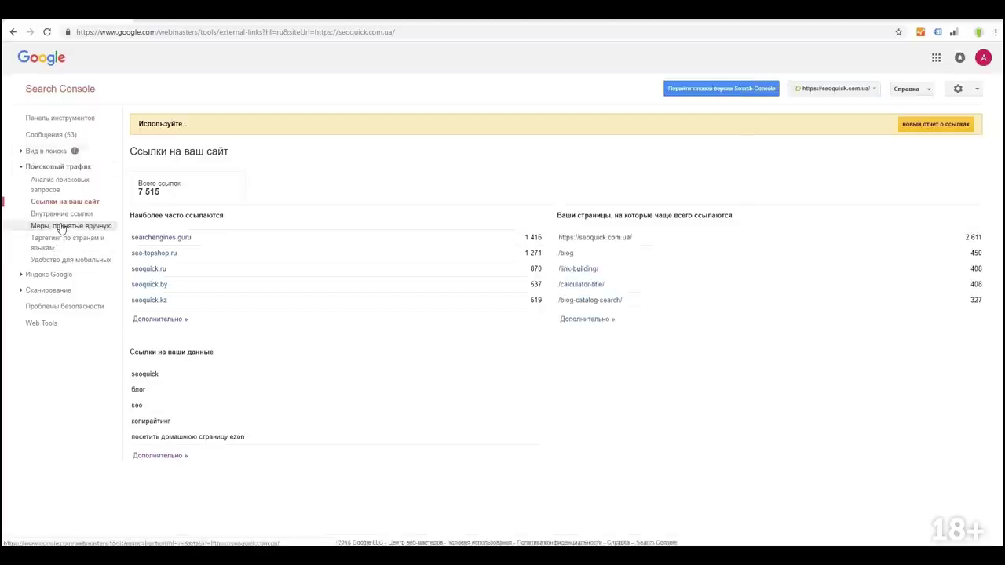
Open the Меры, принятые вручную report and highlight its statement about manual anti-spam actions.
{"action": "left_click", "coordinate": [59, 228]}
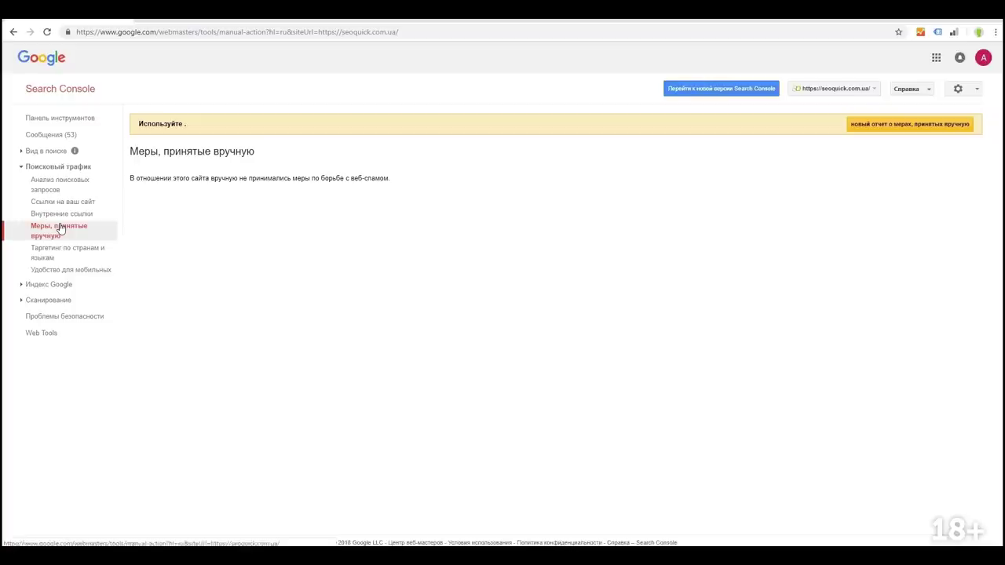
{"action": "left_click_drag", "start_coordinate": [129, 179], "coordinate": [418, 180]}
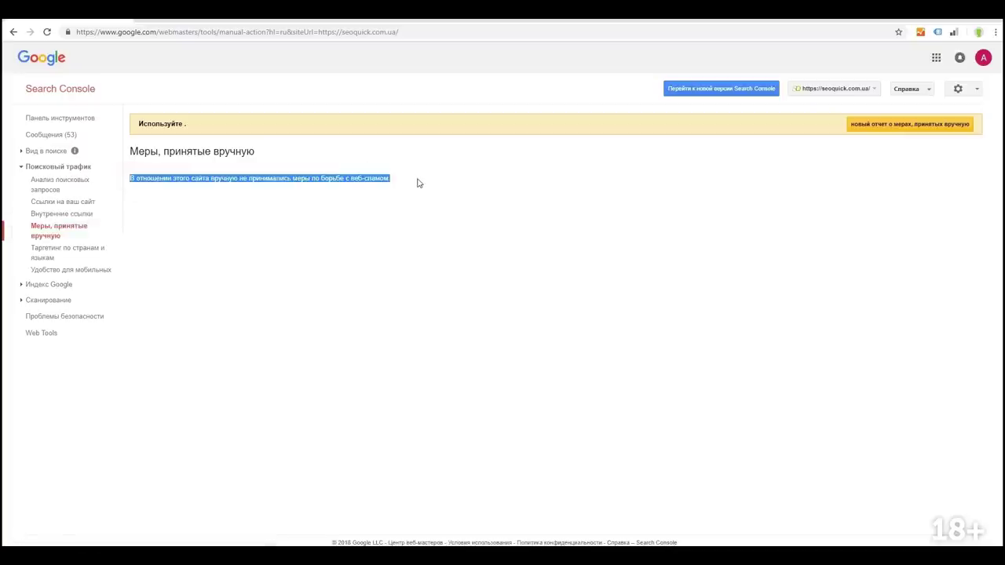
Open the Таргетинг по странам и языкам report and review its Язык and Страна sections, including the hreflang errors.
{"action": "left_click", "coordinate": [92, 257]}
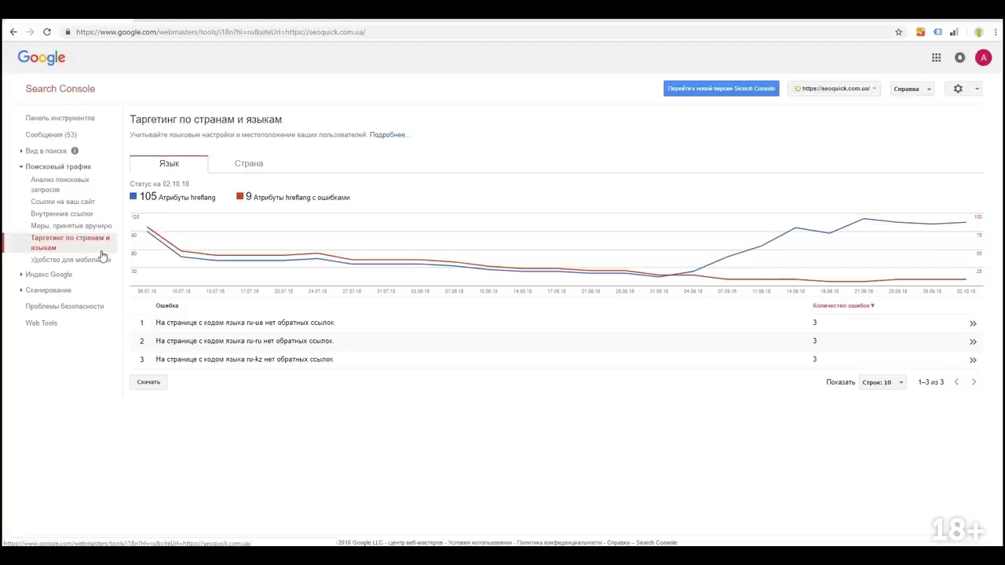
{"action": "left_click", "coordinate": [251, 173]}
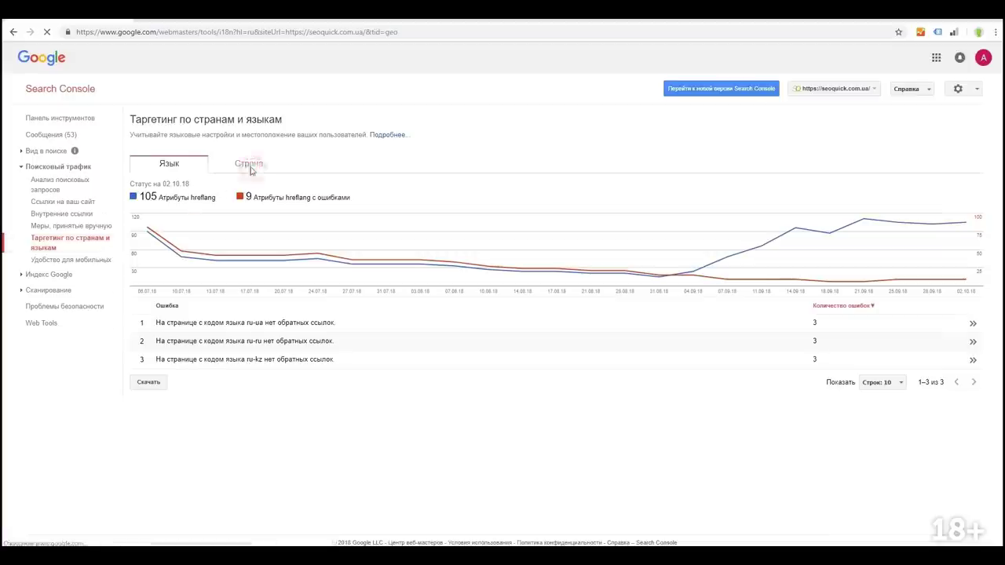
{"action": "left_click", "coordinate": [177, 162]}
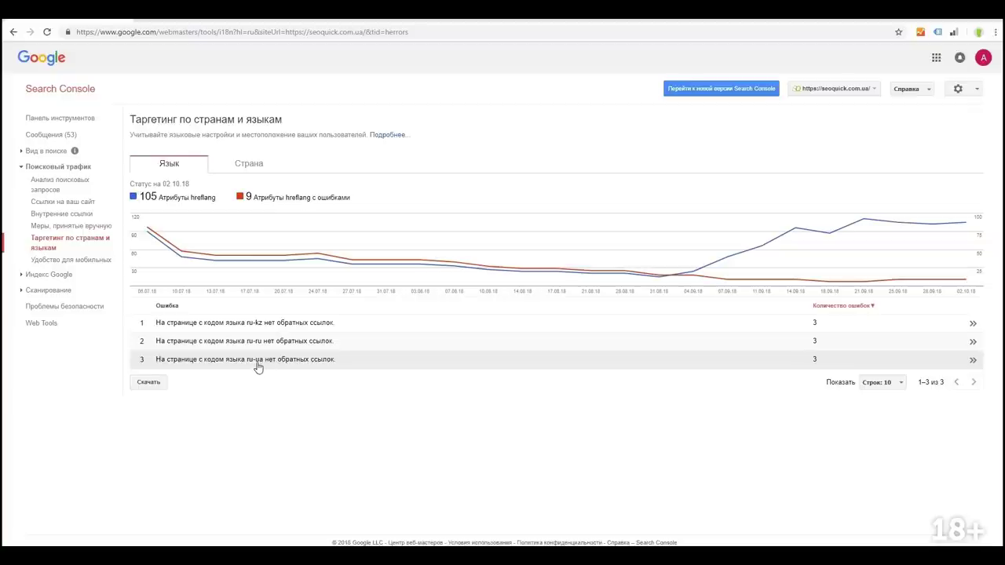
{"action": "left_click", "coordinate": [246, 172]}
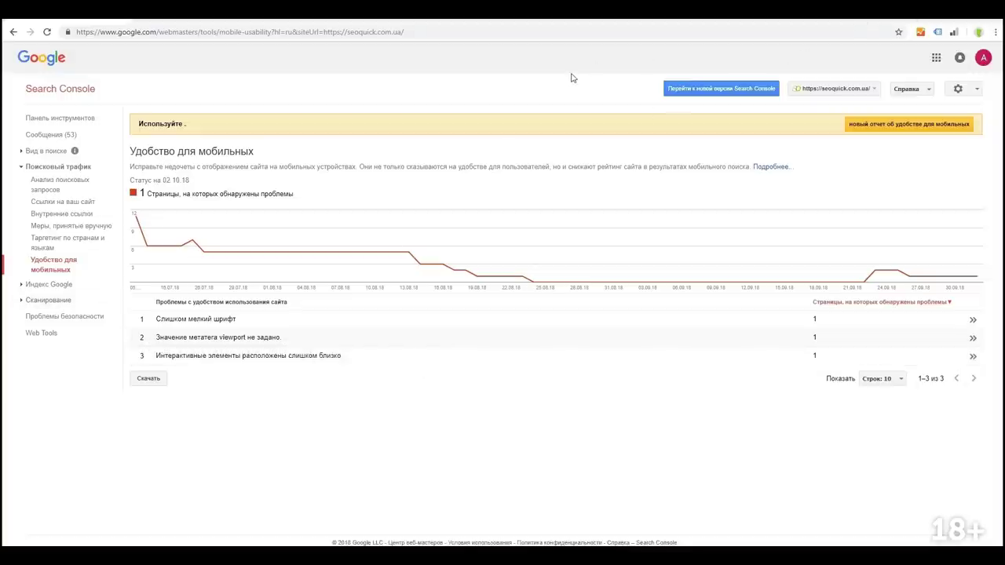
{"action": "left_click", "coordinate": [49, 202]}
{"action": "left_click", "coordinate": [53, 213]}
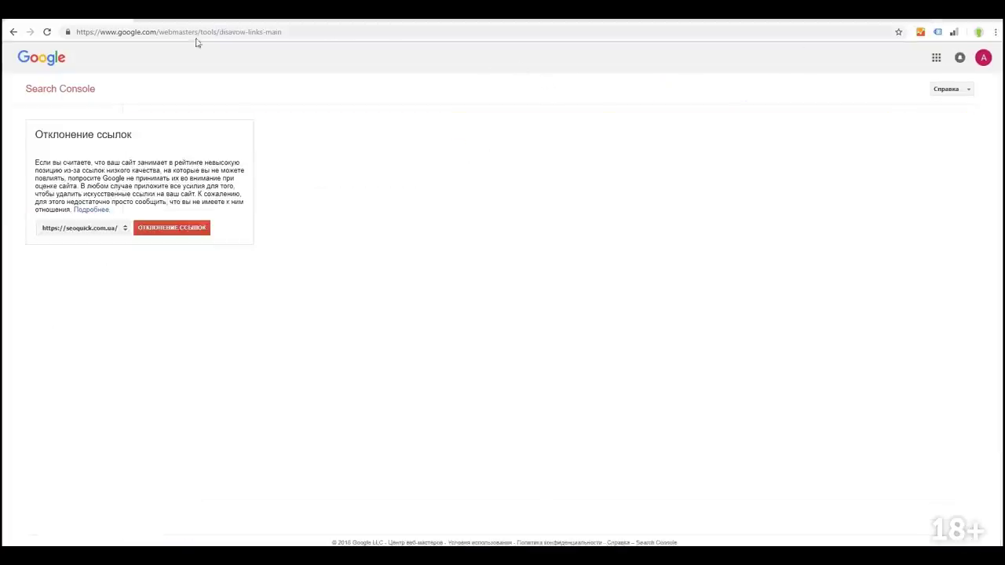
{"action": "left_click", "coordinate": [305, 35]}
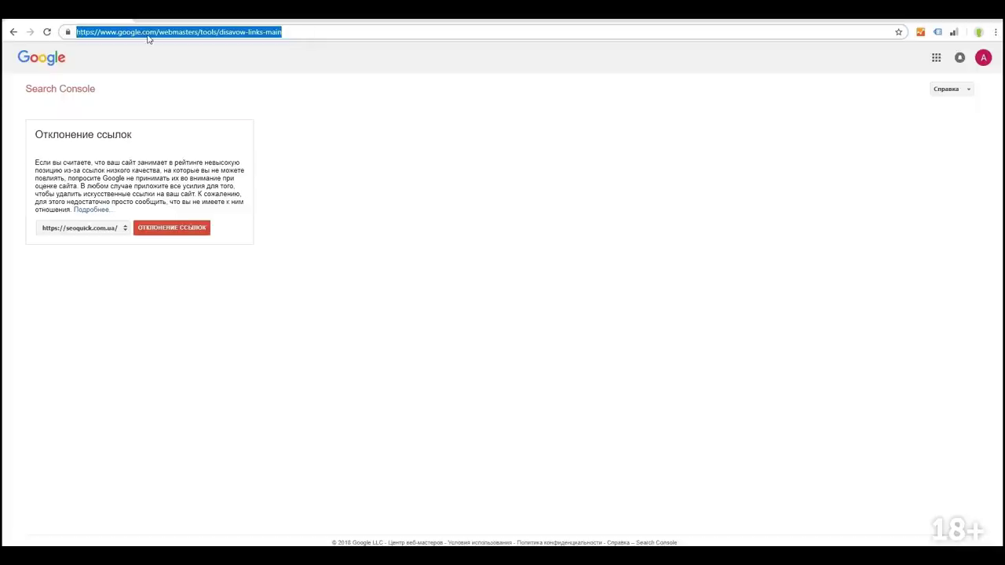
{"action": "left_click", "coordinate": [173, 227]}
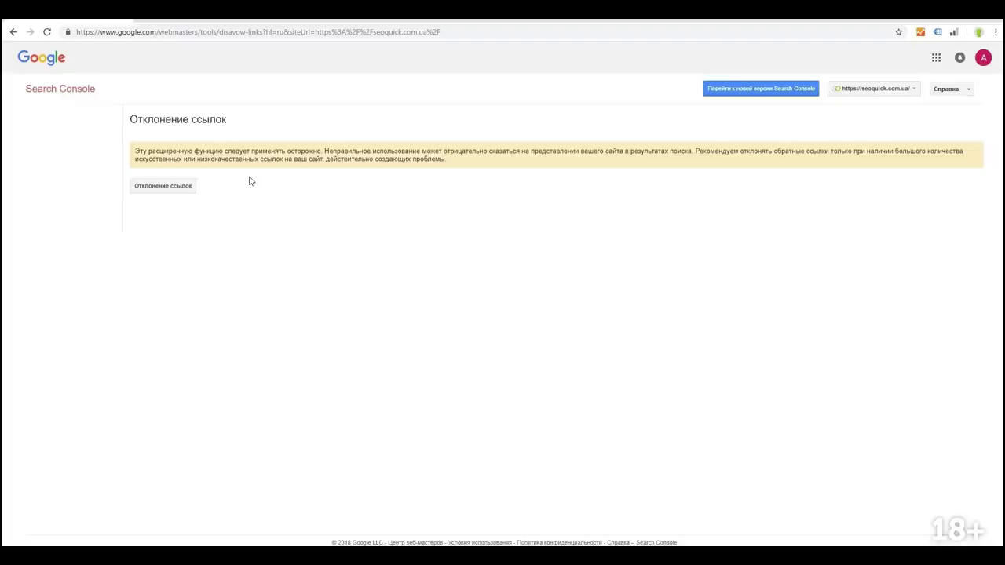
{"action": "left_click", "coordinate": [166, 187]}
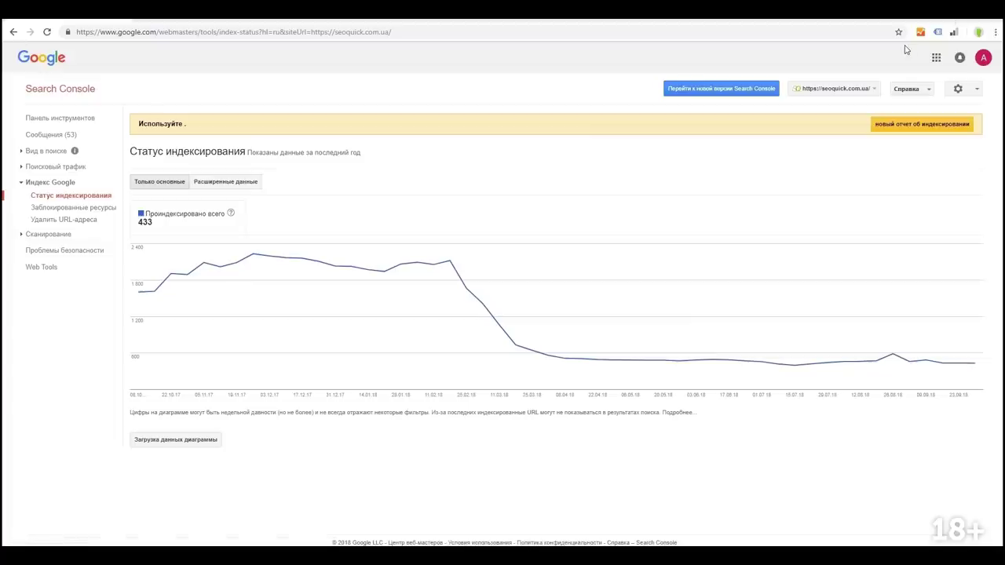
{"action": "left_click", "coordinate": [249, 185]}
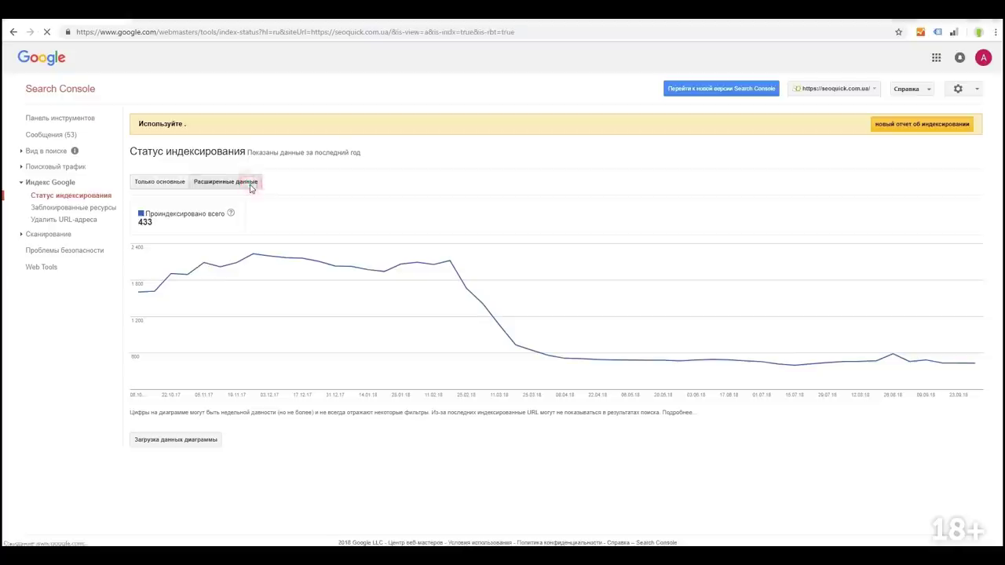
{"action": "left_click", "coordinate": [84, 209]}
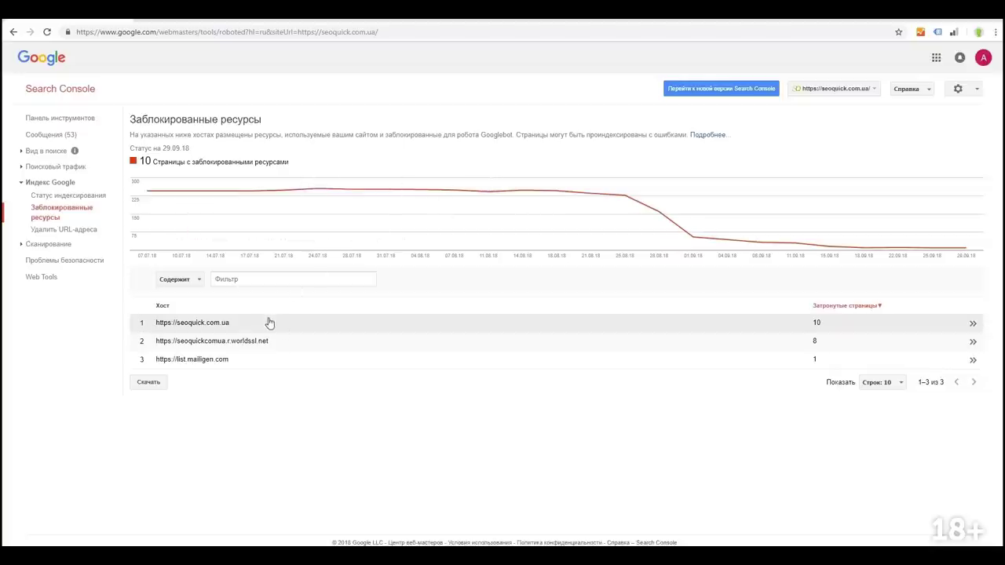
{"action": "left_click", "coordinate": [330, 333]}
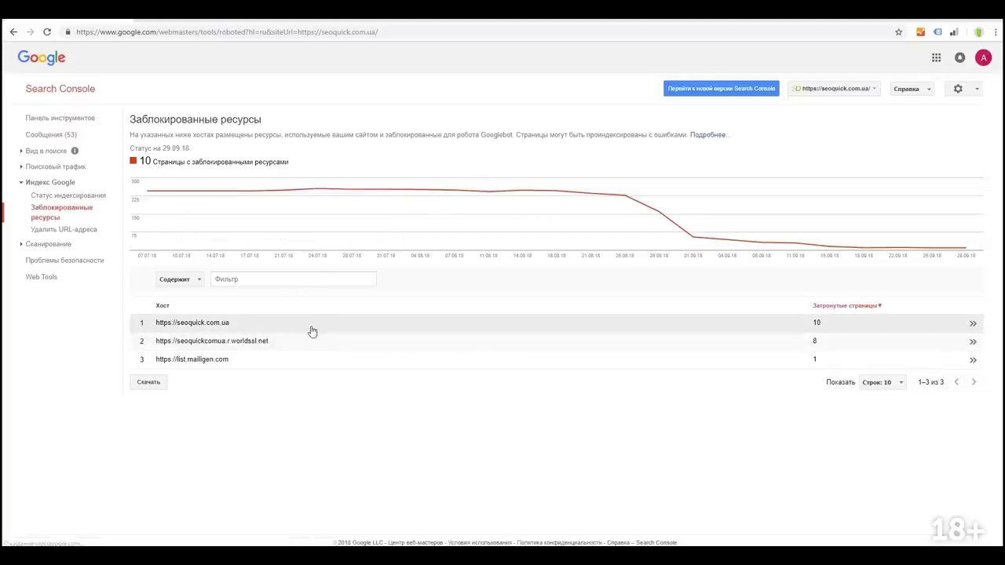
{"action": "left_click", "coordinate": [189, 330]}
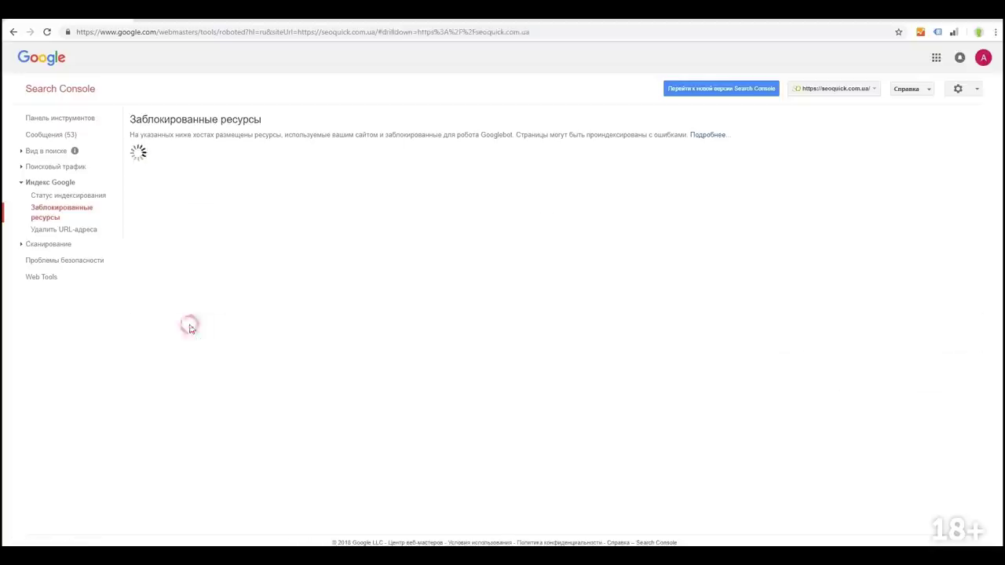
View the Удалить URL-адреса tool and review the site and URL errors in the Ошибки сканирования report.
{"action": "left_click", "coordinate": [67, 233]}
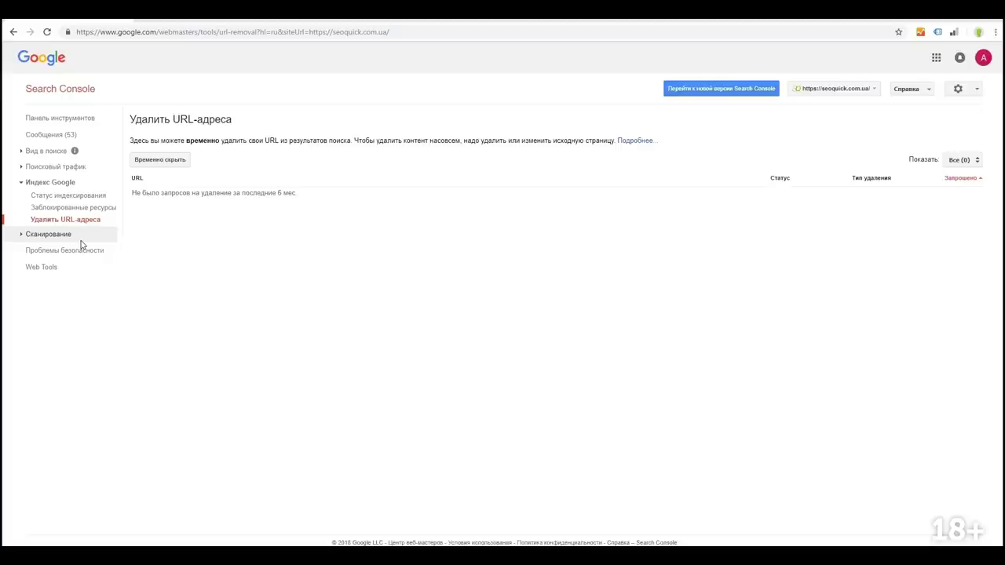
{"action": "left_click", "coordinate": [80, 241]}
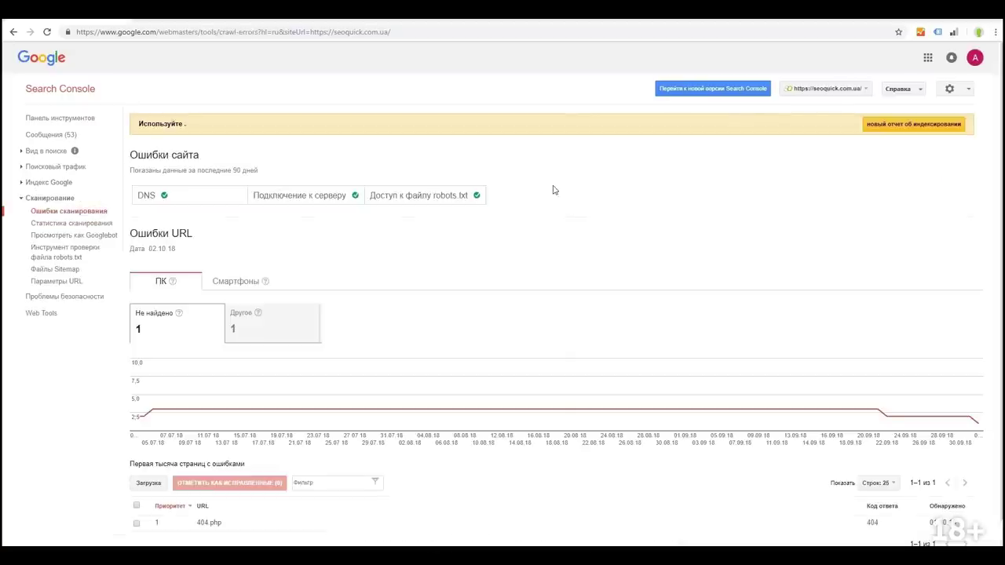
{"action": "scroll", "coordinate": [401, 302], "scroll_direction": "down", "scroll_amount": 1}
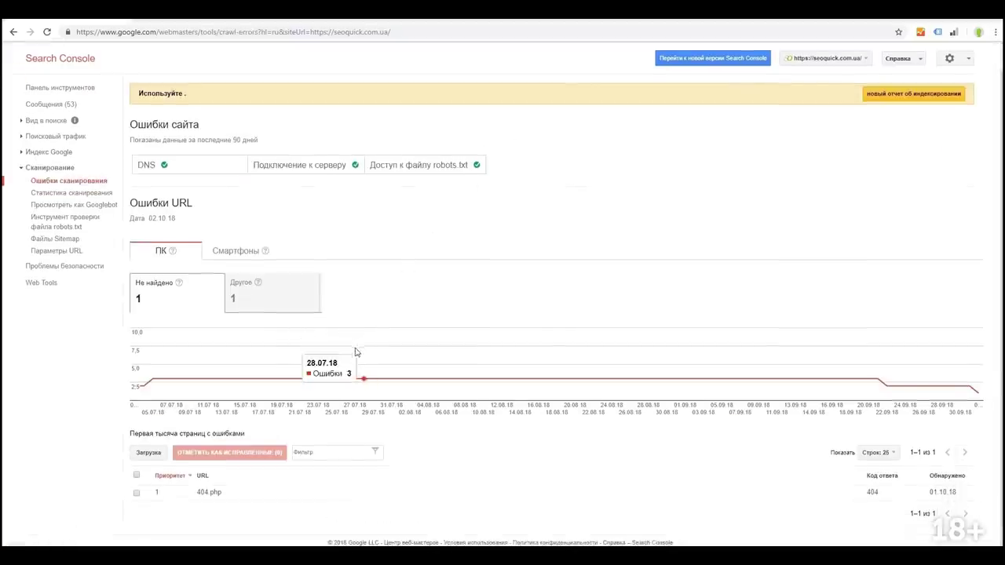
Open the Статистика сканирования report and inspect the charts of crawled pages per day and page download time.
{"action": "left_click", "coordinate": [59, 195]}
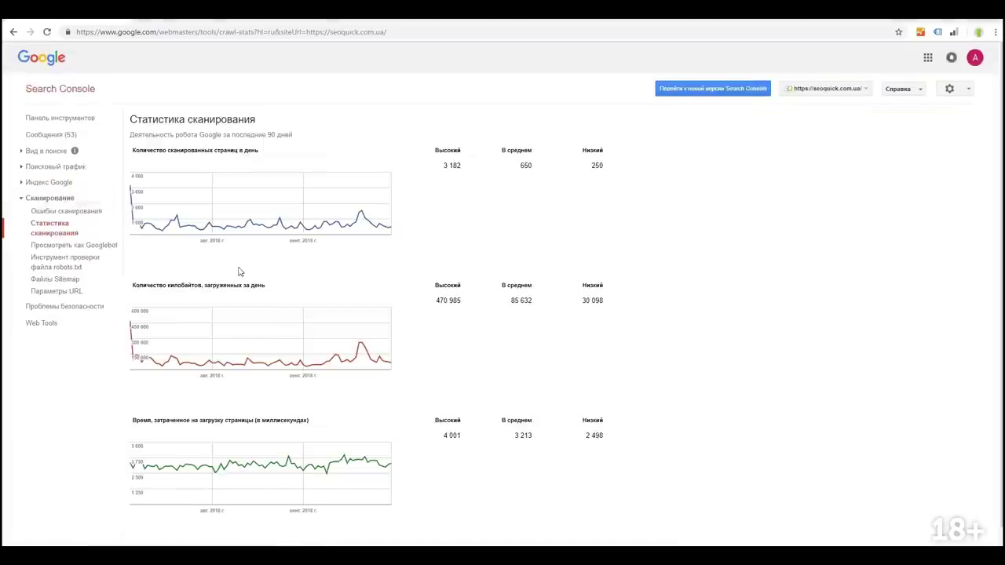
{"action": "scroll", "coordinate": [239, 271], "scroll_direction": "down", "scroll_amount": 1}
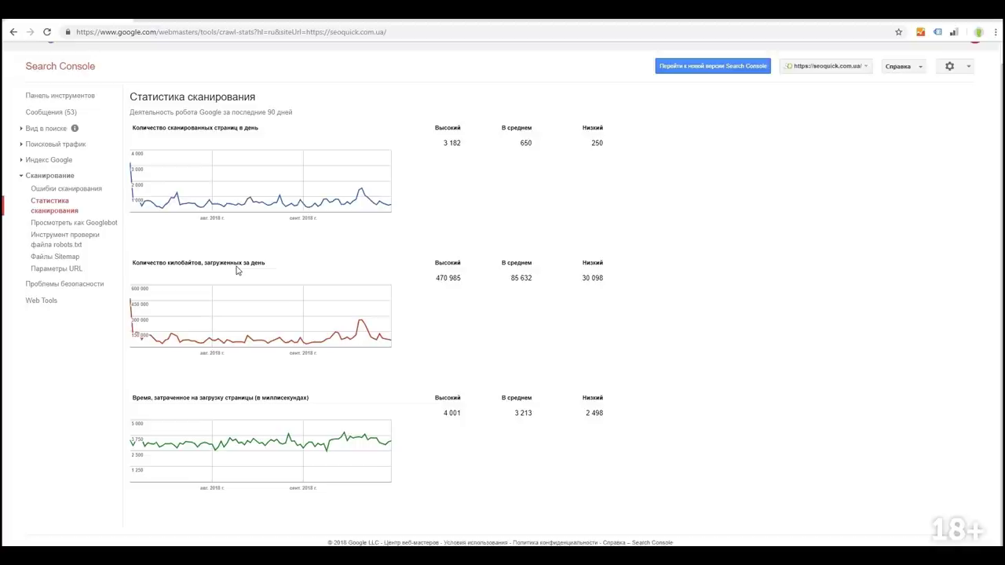
{"action": "mouse_move", "coordinate": [146, 175]}
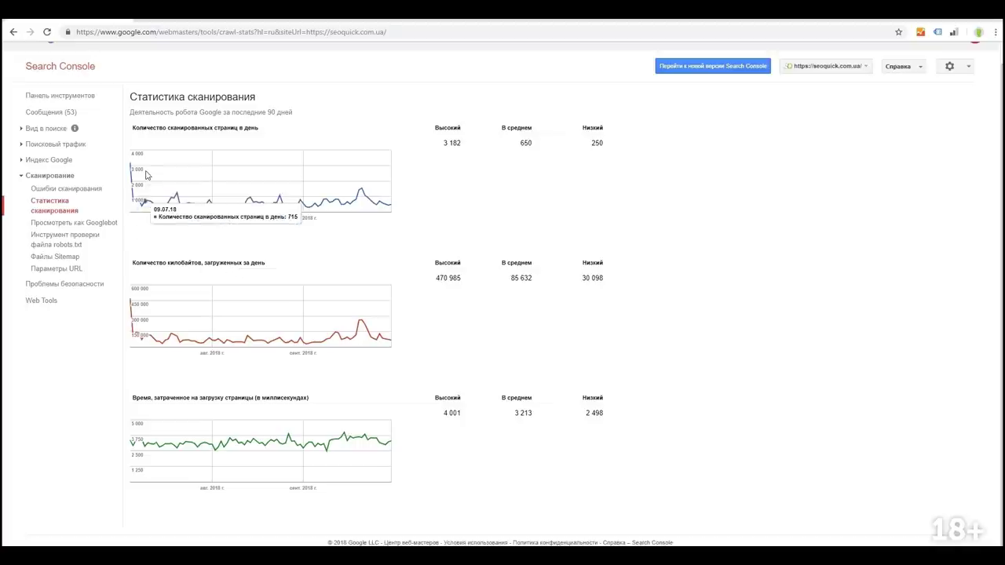
{"action": "mouse_move", "coordinate": [298, 463]}
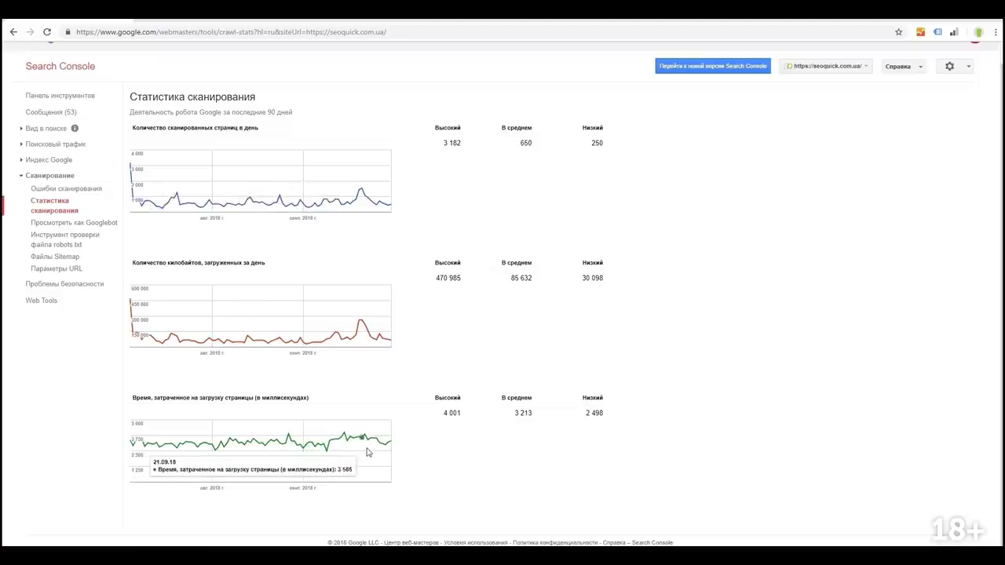
Fetch the yandex-direct page with the ПК robot in the Просмотреть как Googlebot tool.
{"action": "left_click", "coordinate": [86, 243]}
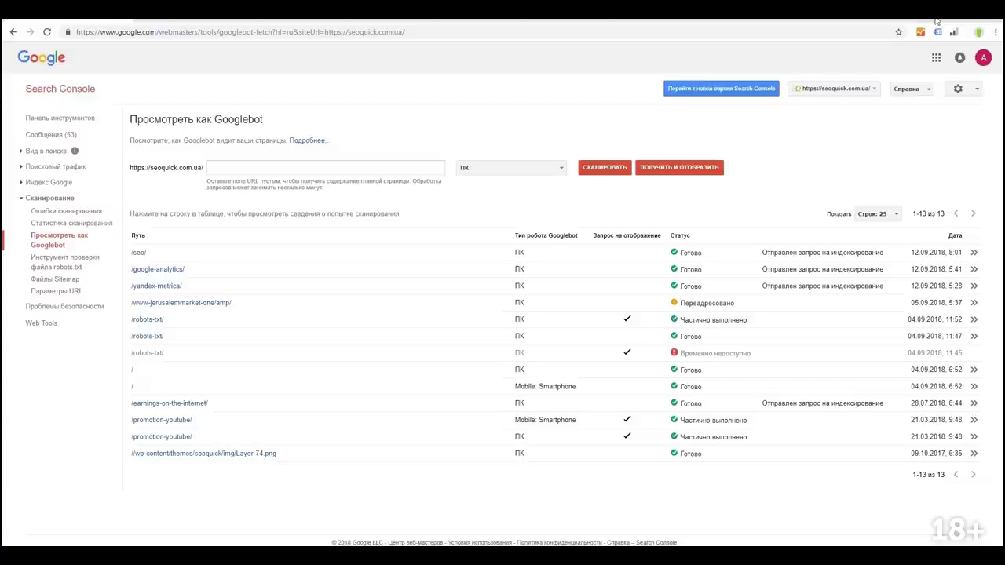
{"action": "type", "text": "yandex-direct"}
{"action": "left_click", "coordinate": [604, 169]}
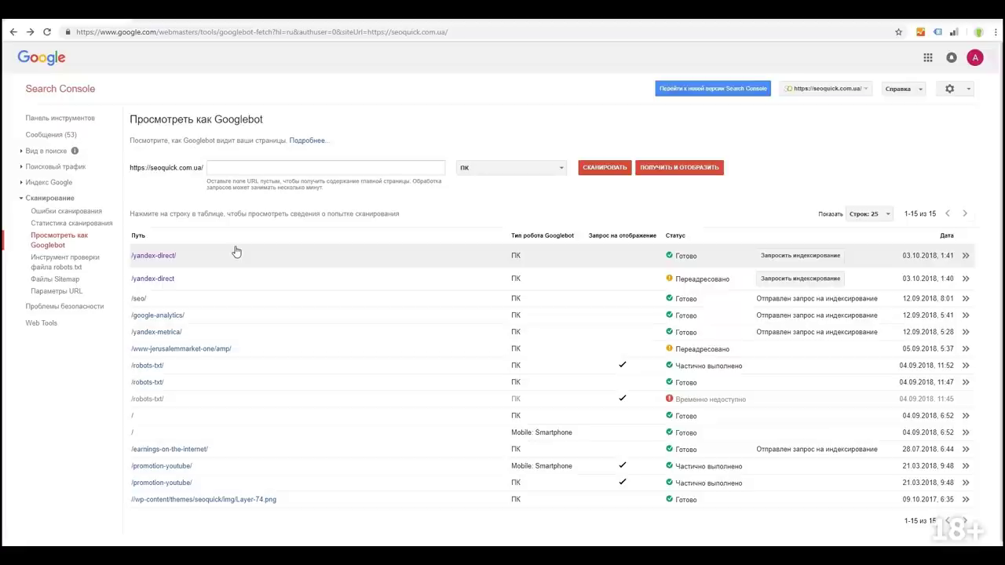
Request indexing of the fetched /yandex-direct/ page, passing the reCAPTCHA and submitting it with the option Сканировать только этот URL.
{"action": "left_click", "coordinate": [805, 257]}
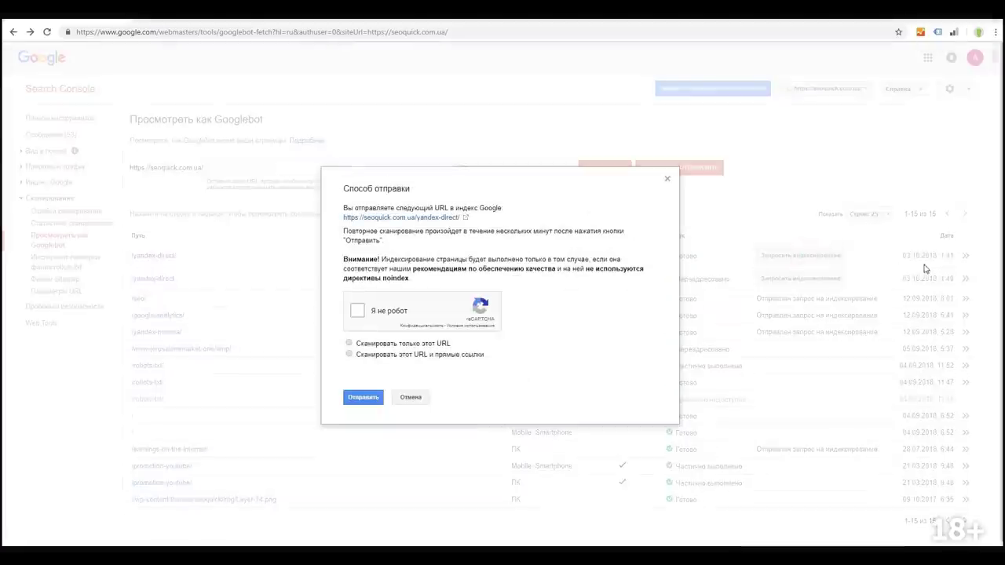
{"action": "left_click", "coordinate": [399, 312]}
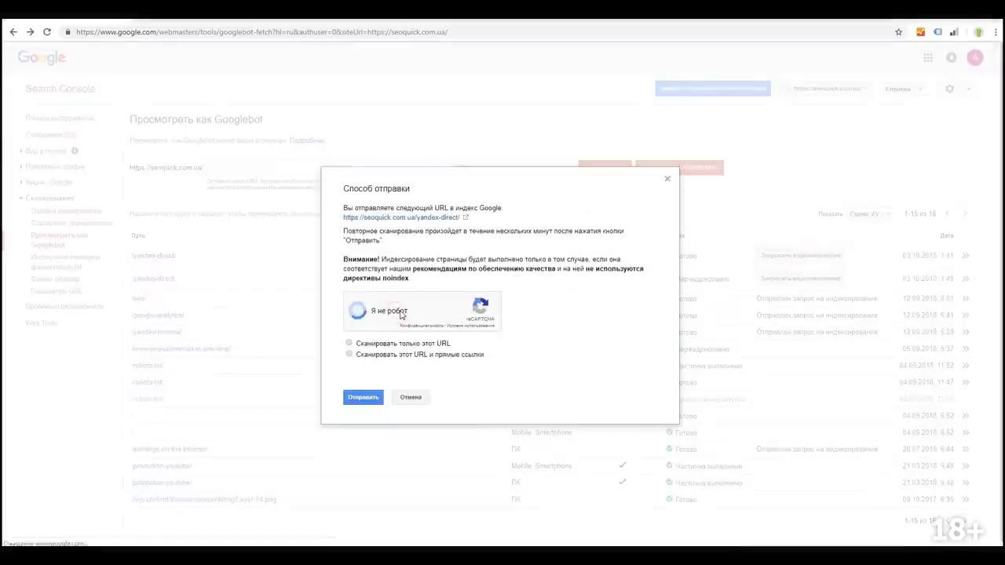
{"action": "left_click", "coordinate": [366, 344]}
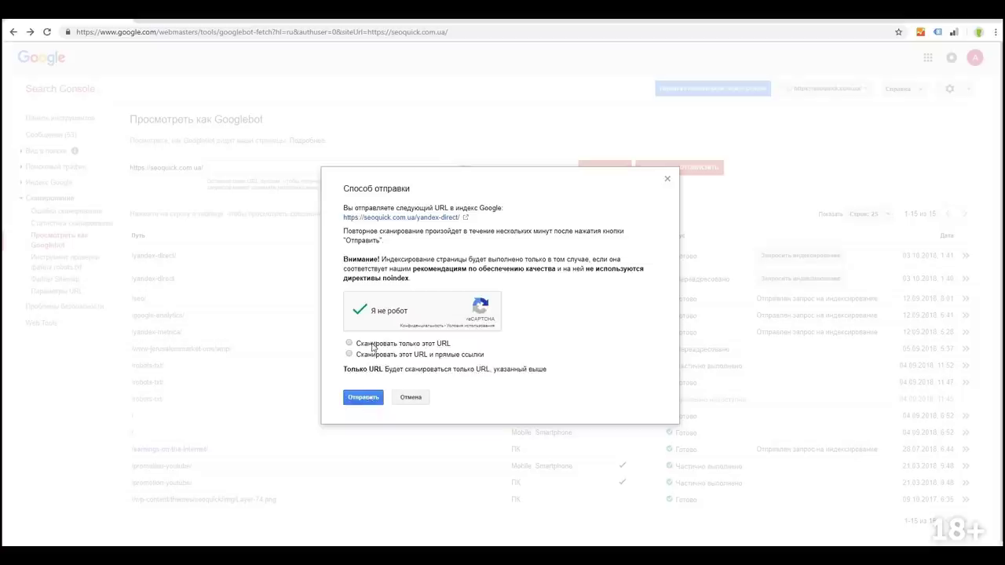
{"action": "left_click", "coordinate": [362, 403]}
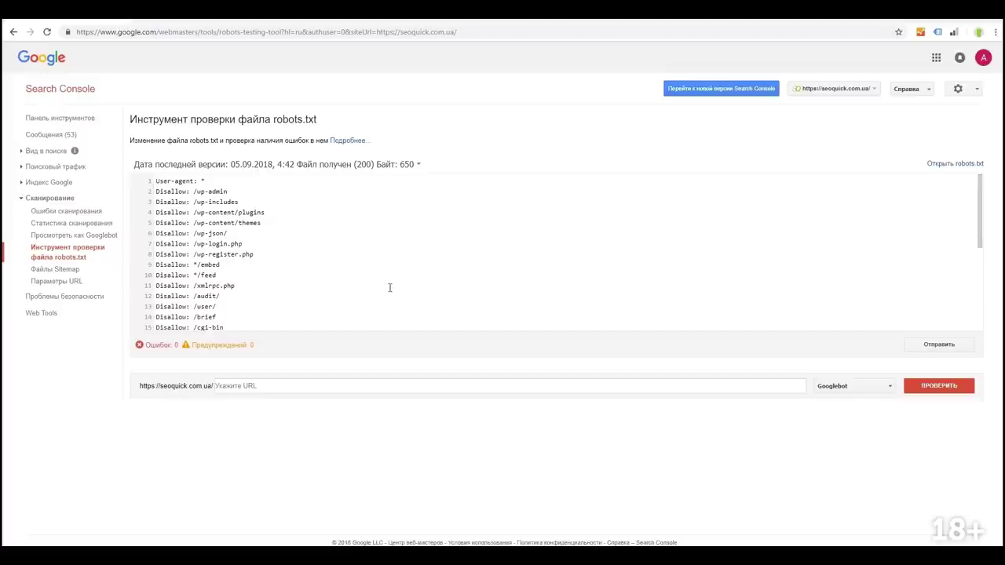
View the warnings for /sitemap.xml in the Файлы Sitemap report, resubmit the sitemap index file and refresh its page.
{"action": "left_click", "coordinate": [254, 259]}
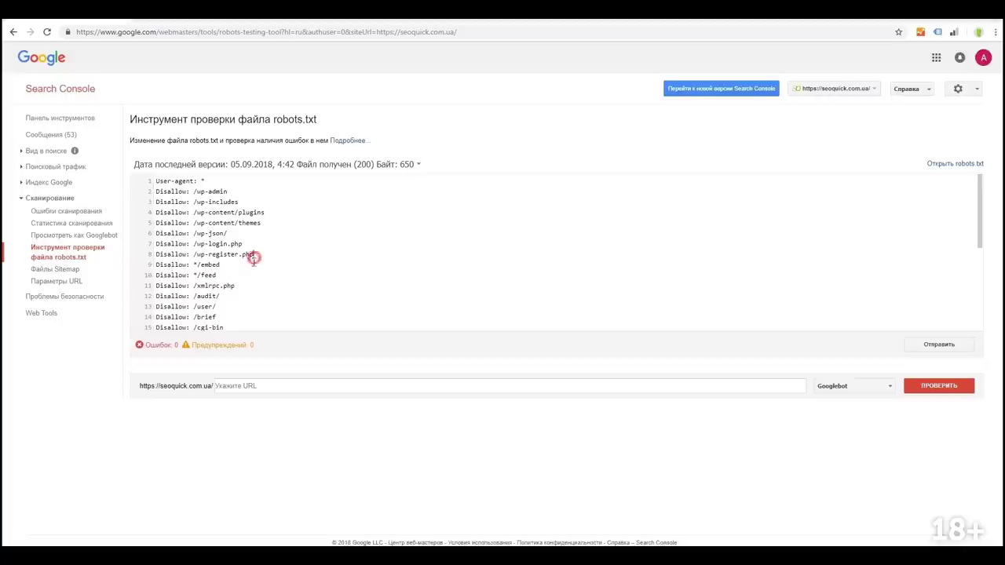
{"action": "left_click", "coordinate": [67, 269]}
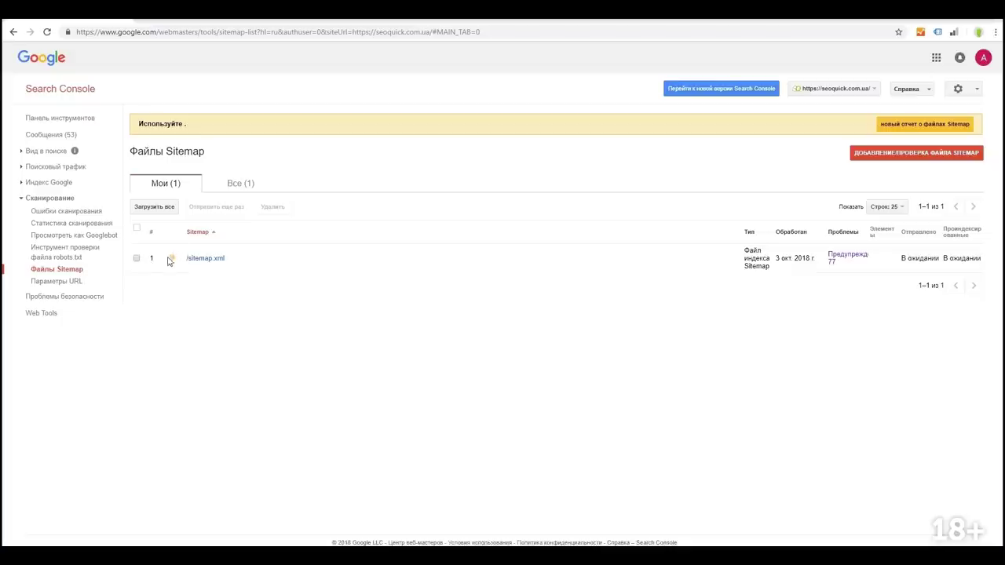
{"action": "left_click", "coordinate": [839, 262]}
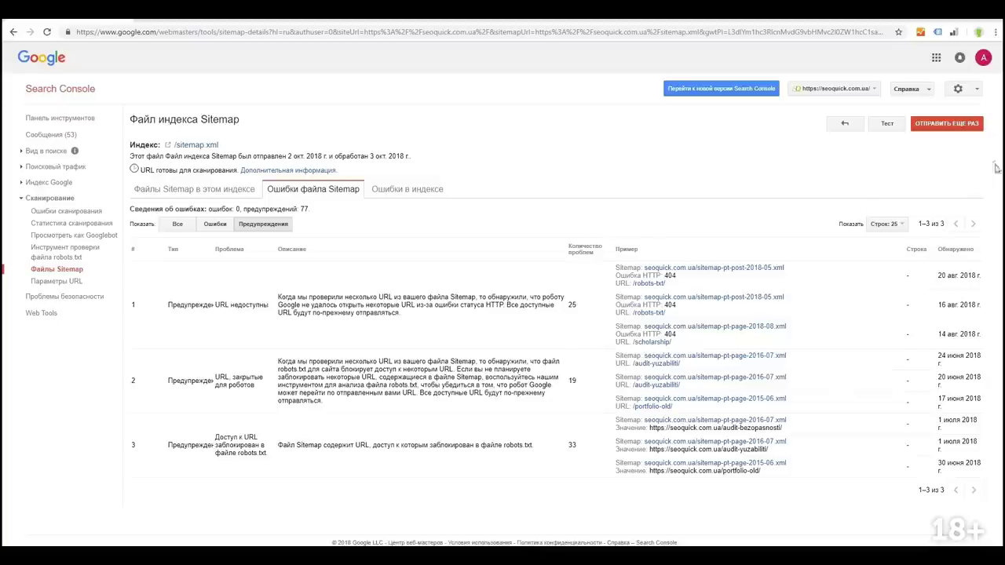
{"action": "left_click", "coordinate": [954, 126]}
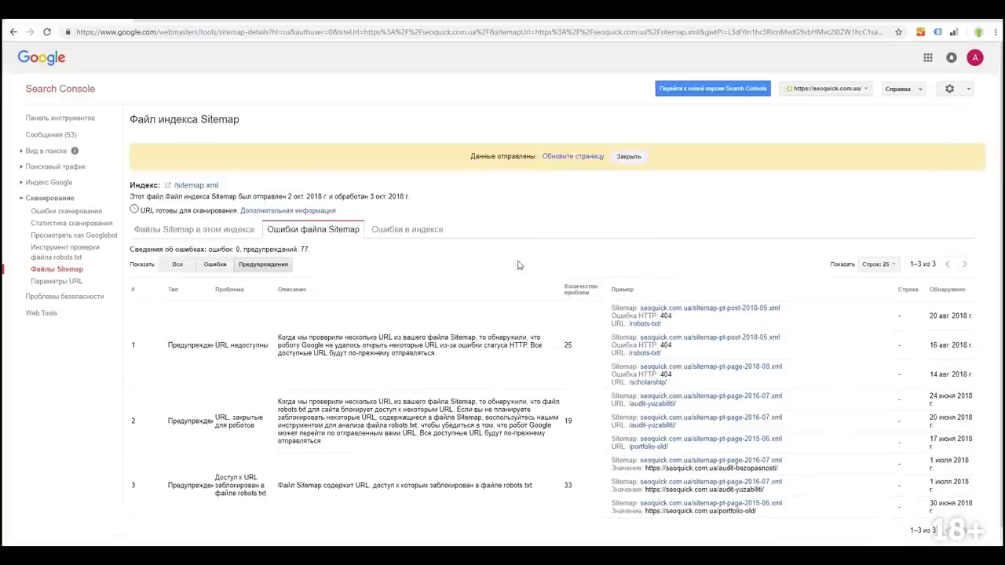
{"action": "left_click", "coordinate": [563, 157]}
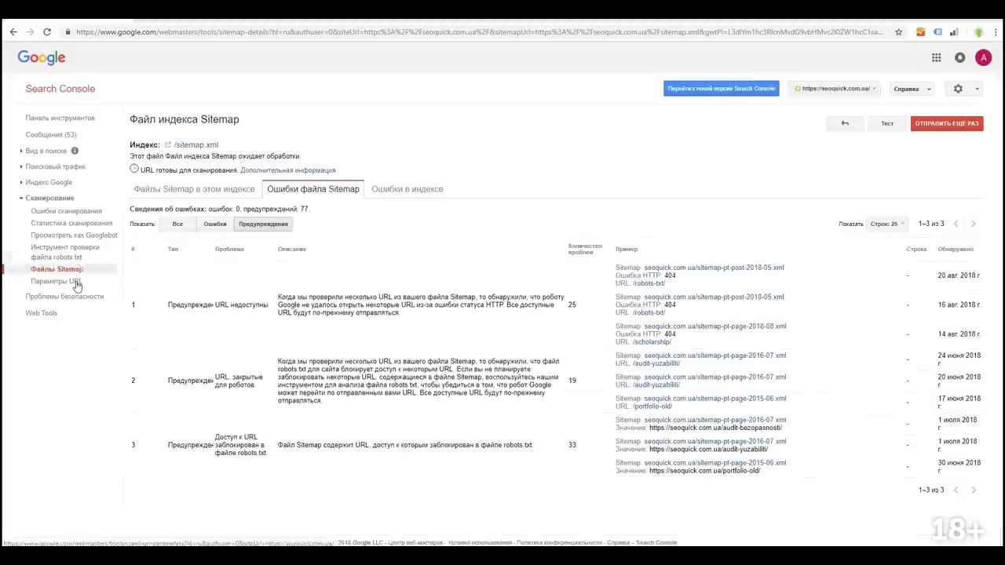
View the Параметры URL and Проблемы безопасности pages and read the help article on cross-site malware warnings.
{"action": "left_click", "coordinate": [77, 285]}
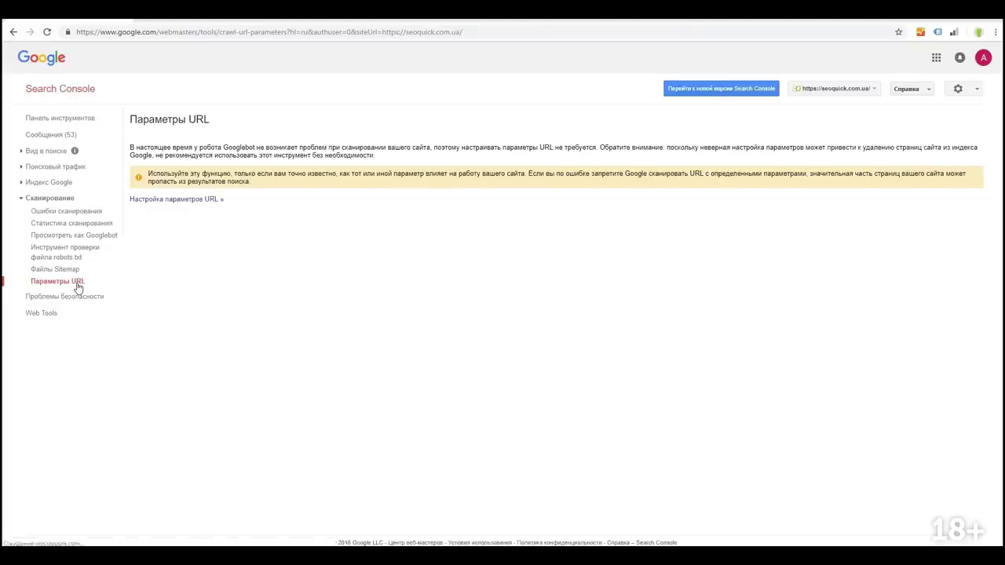
{"action": "left_click", "coordinate": [68, 296]}
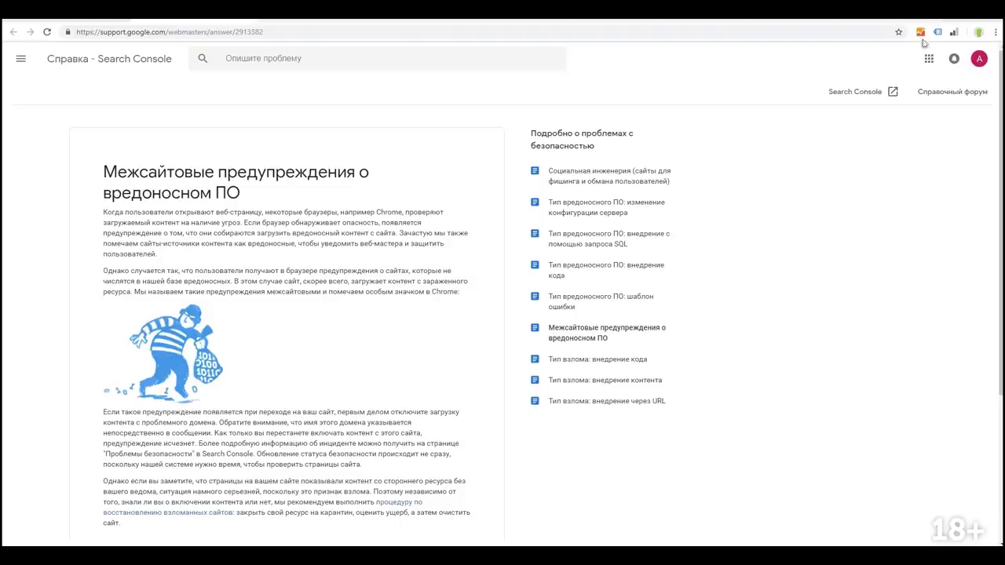
{"action": "scroll", "coordinate": [476, 283], "scroll_direction": "down", "scroll_amount": 3}
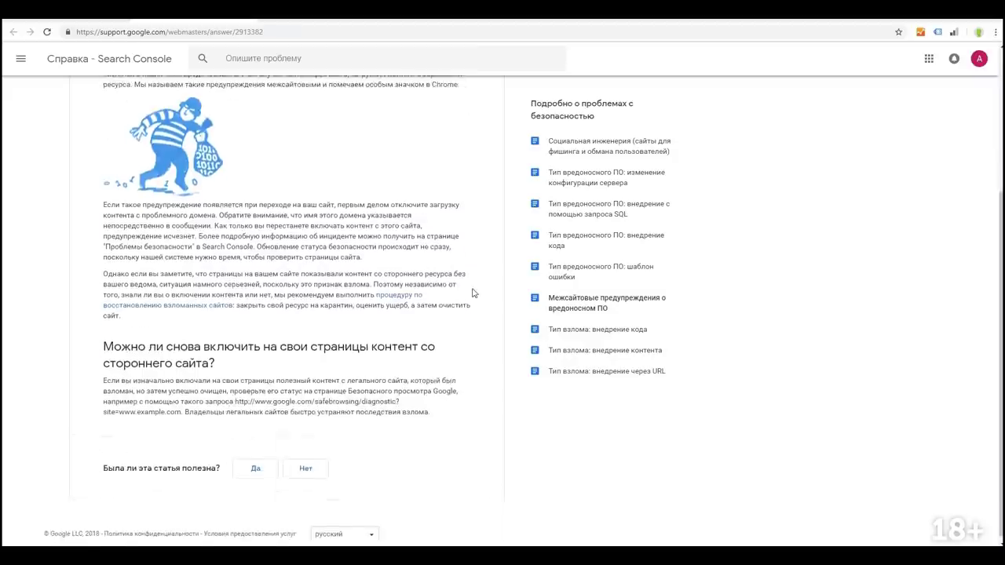
{"action": "scroll", "coordinate": [471, 243], "scroll_direction": "up", "scroll_amount": 3}
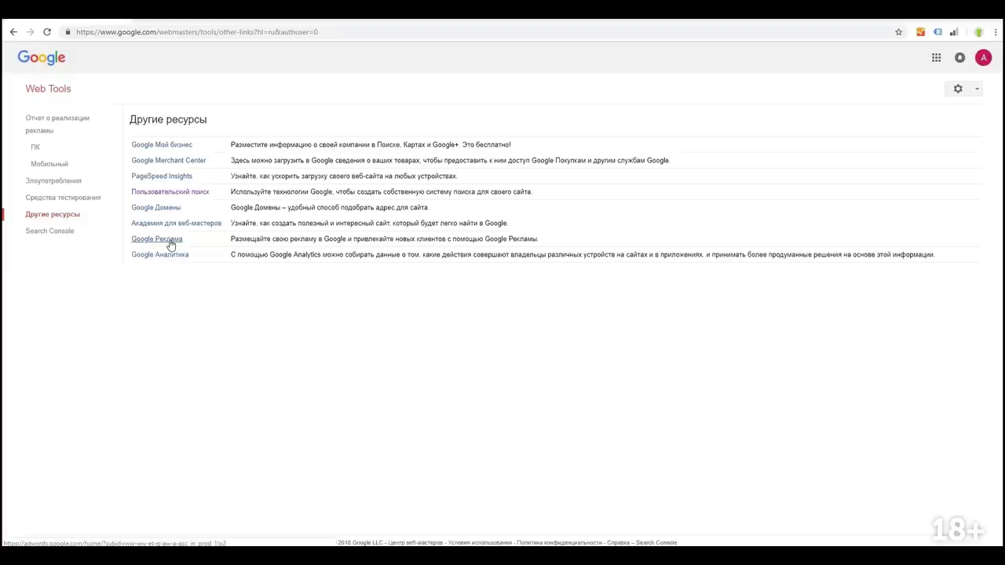
Open Академия для веб-мастеров from Другие ресурсы and read through the beginners' search optimization guide, including its glossary and page title recommendations.
{"action": "left_click", "coordinate": [188, 224]}
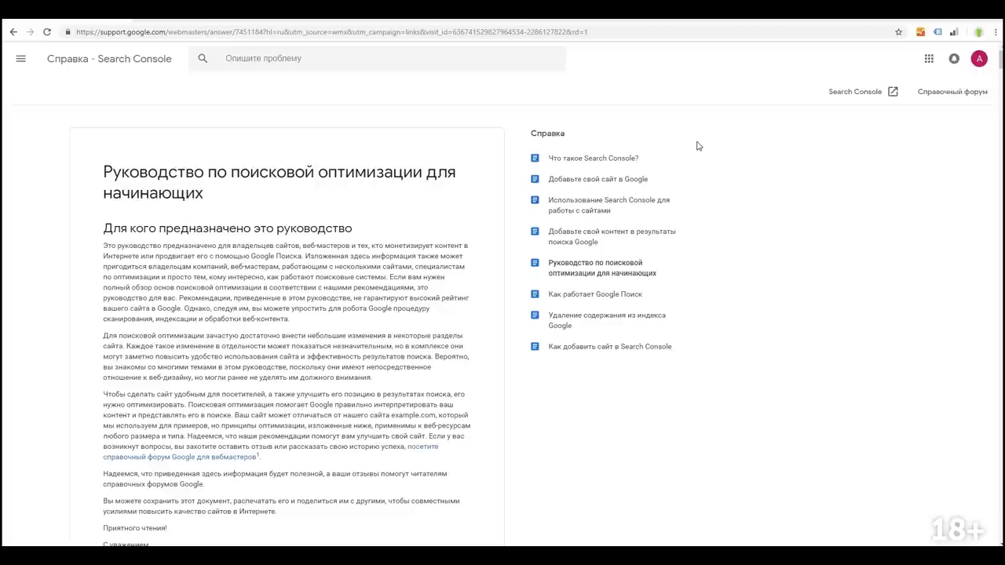
{"action": "triple_click", "coordinate": [214, 196]}
{"action": "scroll", "coordinate": [224, 236], "scroll_direction": "down", "scroll_amount": 4}
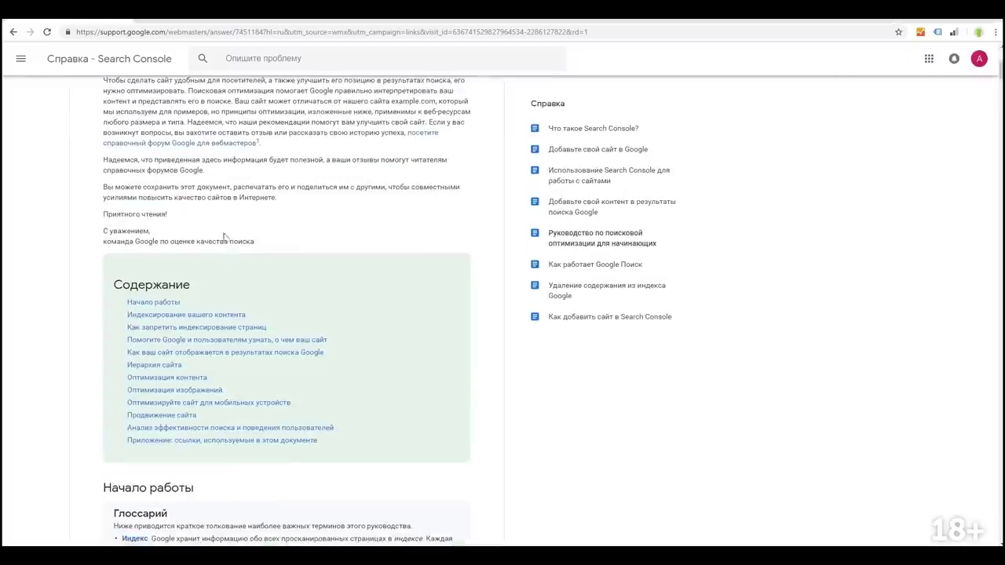
{"action": "scroll", "coordinate": [225, 236], "scroll_direction": "down", "scroll_amount": 3}
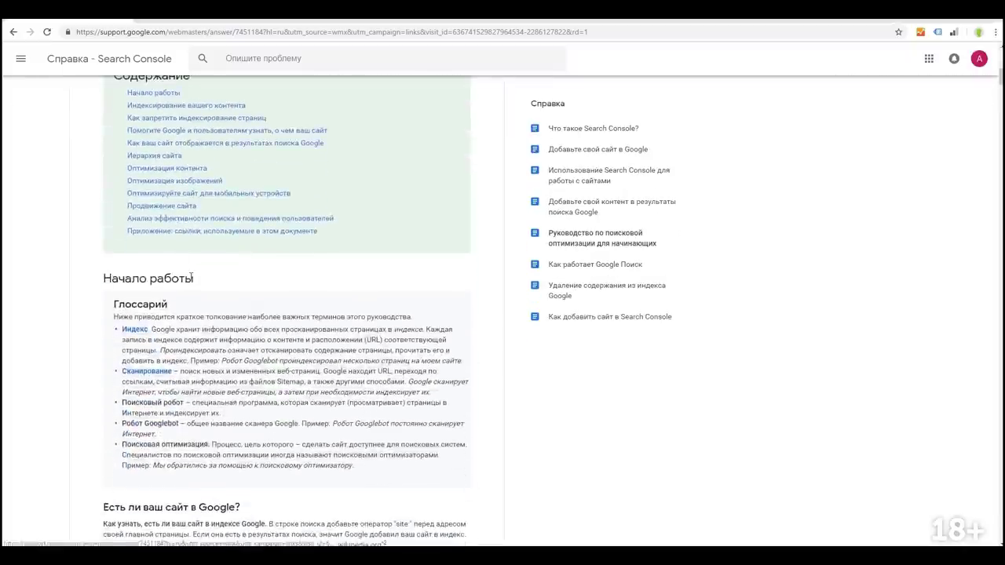
{"action": "scroll", "coordinate": [191, 276], "scroll_direction": "down", "scroll_amount": 5}
{"action": "scroll", "coordinate": [191, 274], "scroll_direction": "down", "scroll_amount": 10}
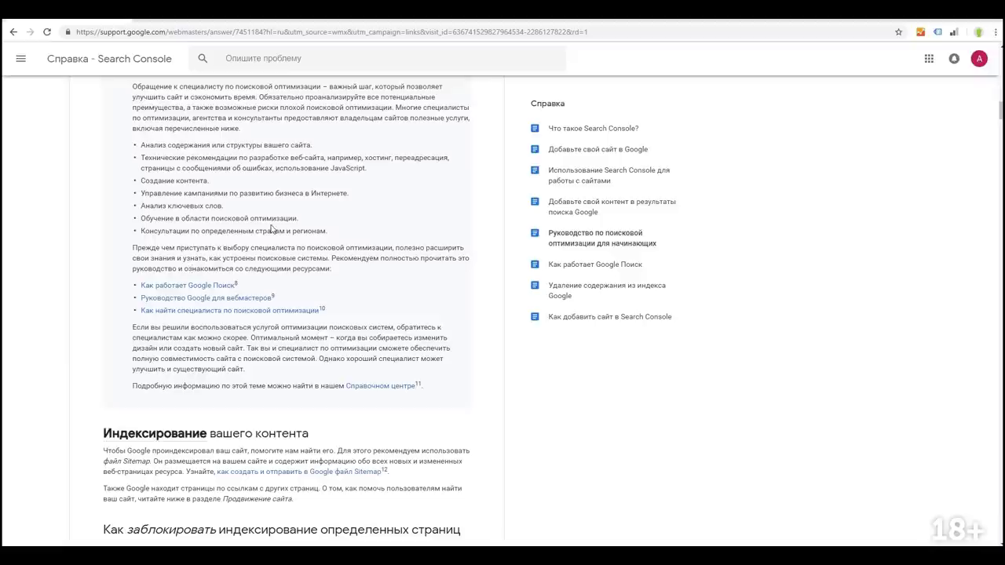
{"action": "scroll", "coordinate": [279, 236], "scroll_direction": "down", "scroll_amount": 12}
{"action": "scroll", "coordinate": [279, 267], "scroll_direction": "down", "scroll_amount": 8}
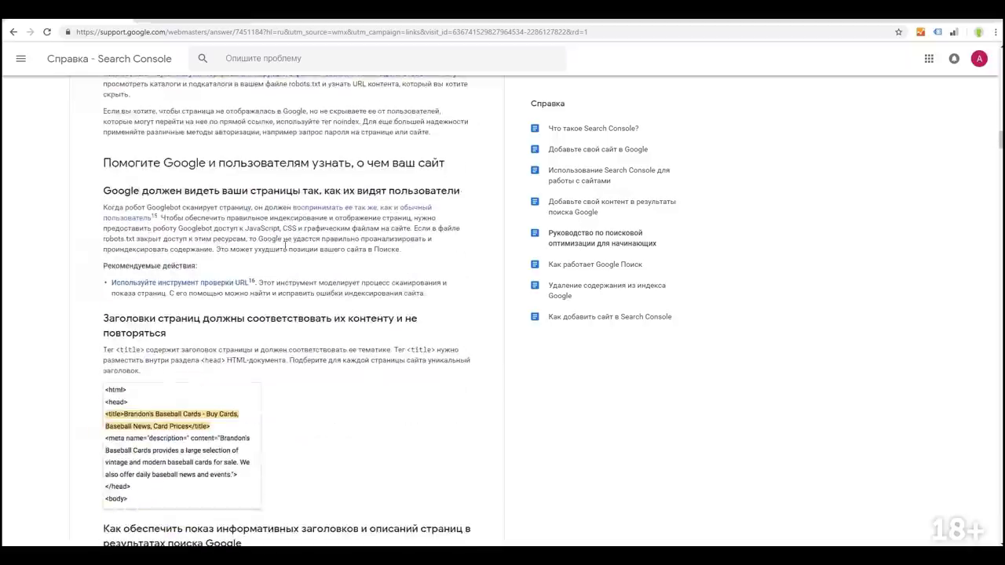
{"action": "scroll", "coordinate": [260, 315], "scroll_direction": "down", "scroll_amount": 5}
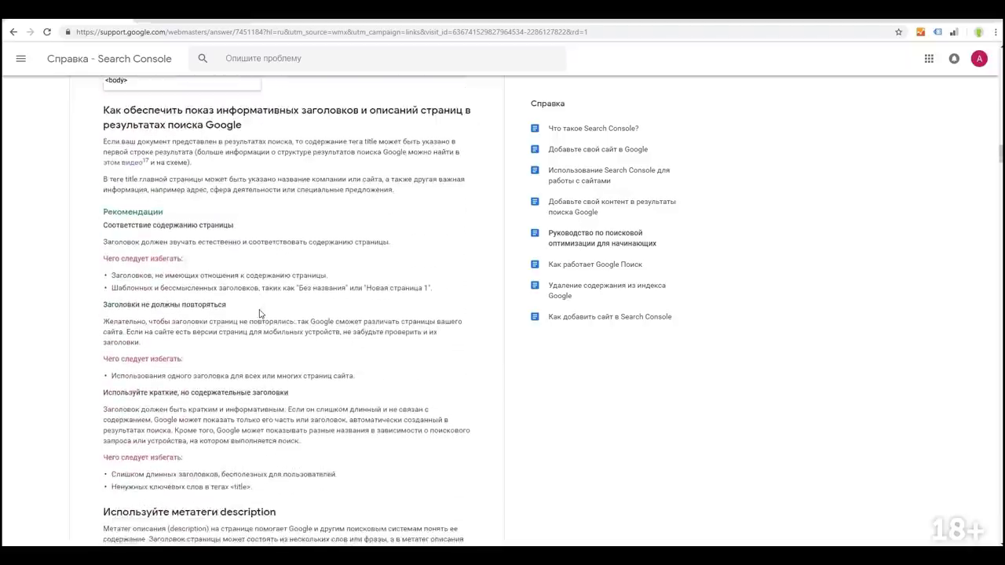